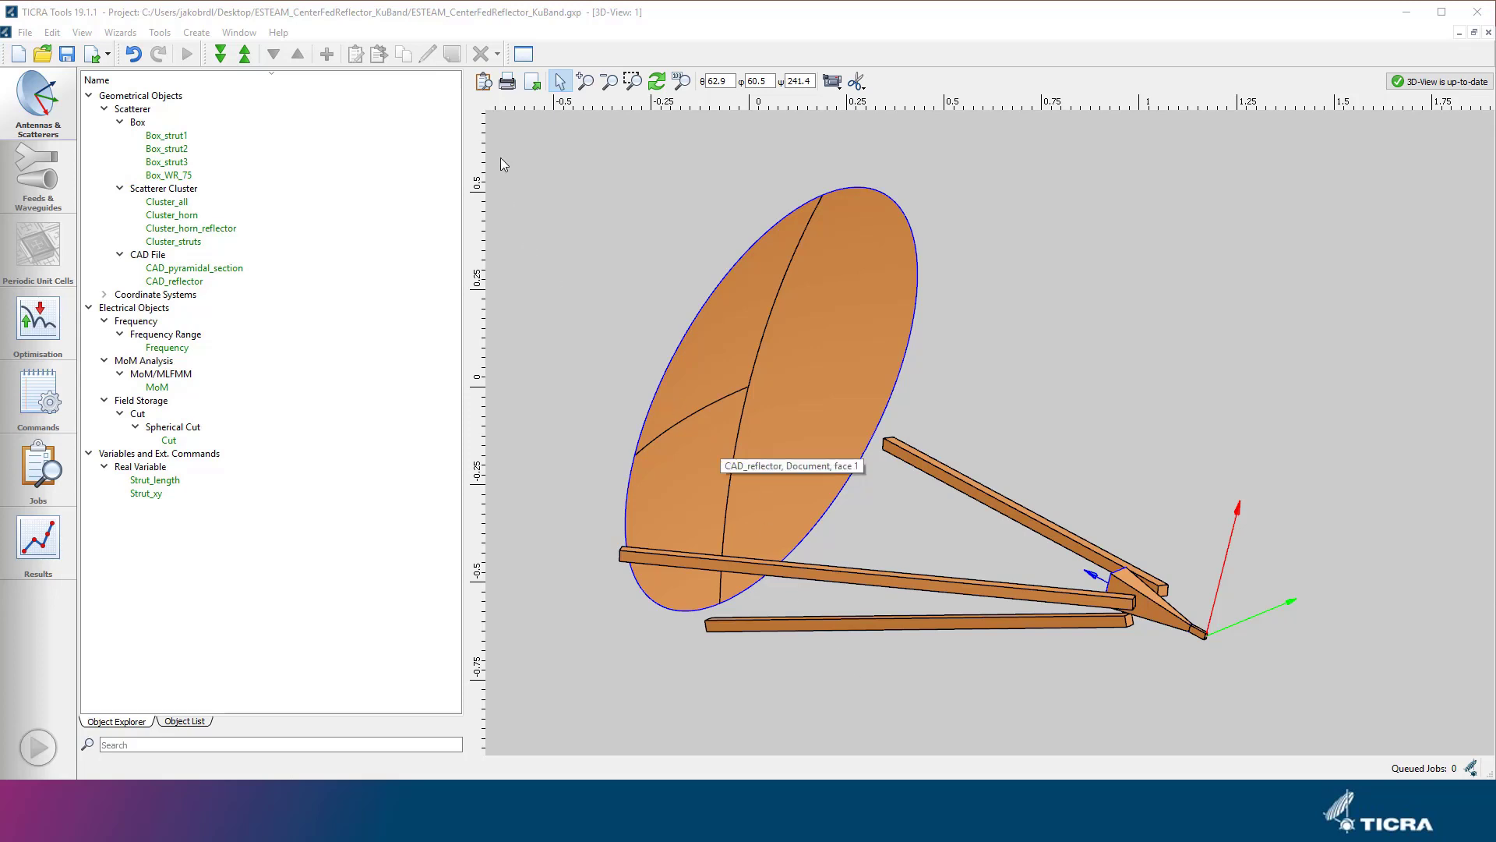
Show the MoM meshes in the 3D view through the 3D-View settings.
click(482, 82)
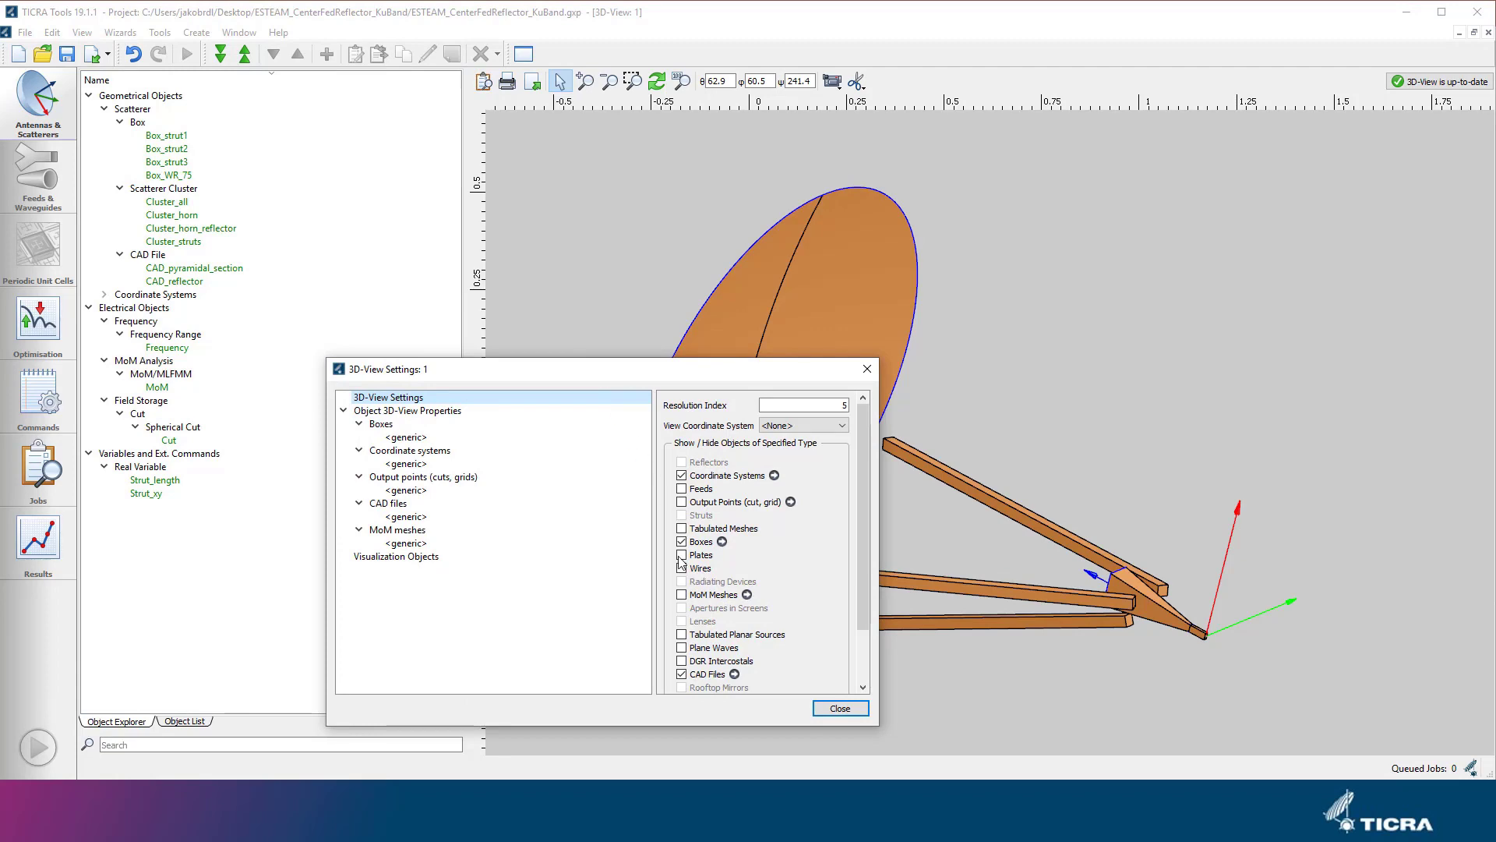
click(682, 596)
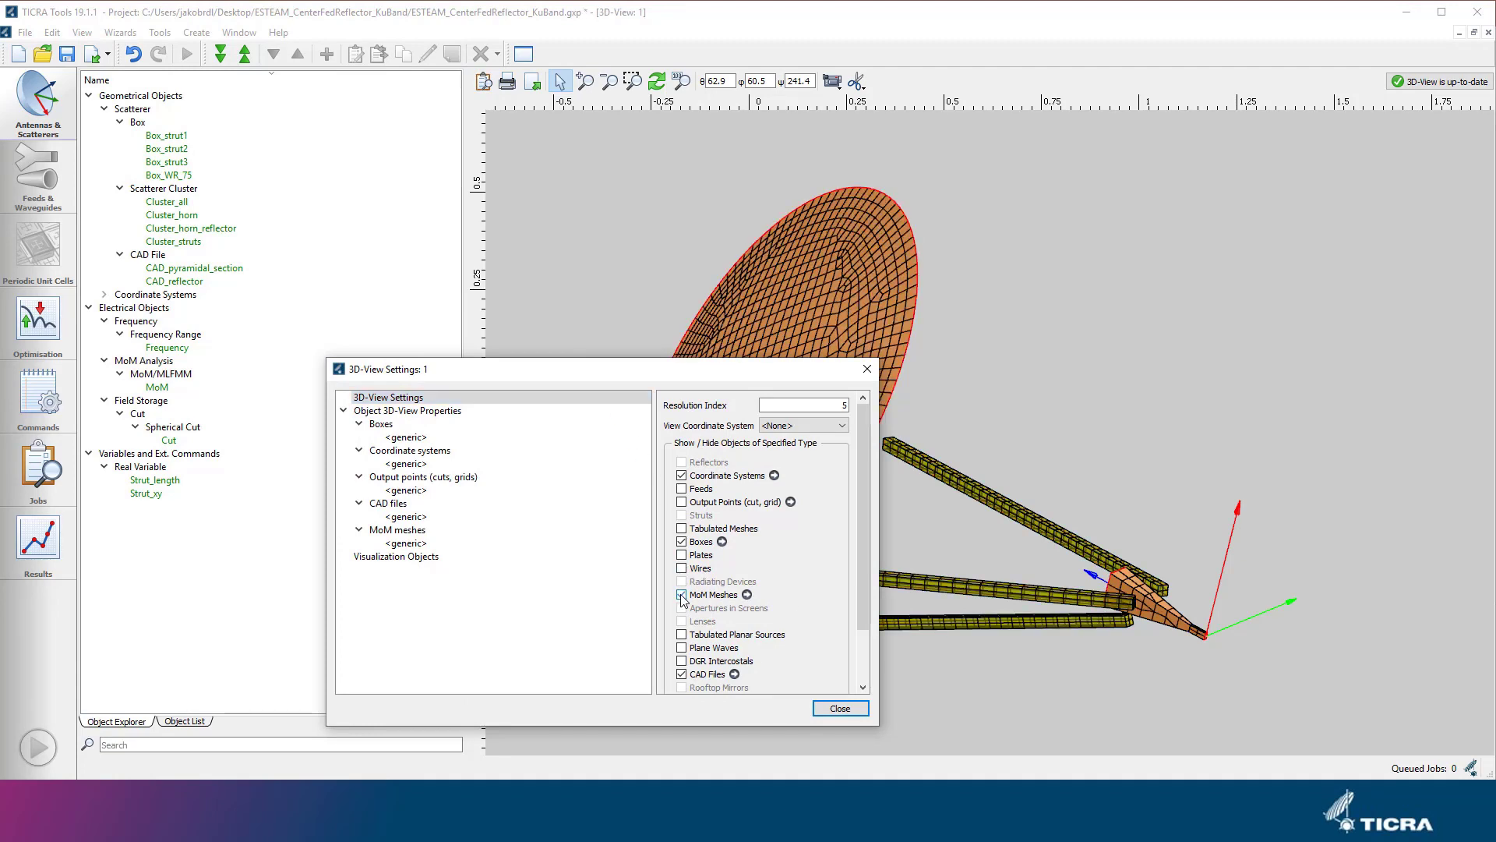
click(840, 708)
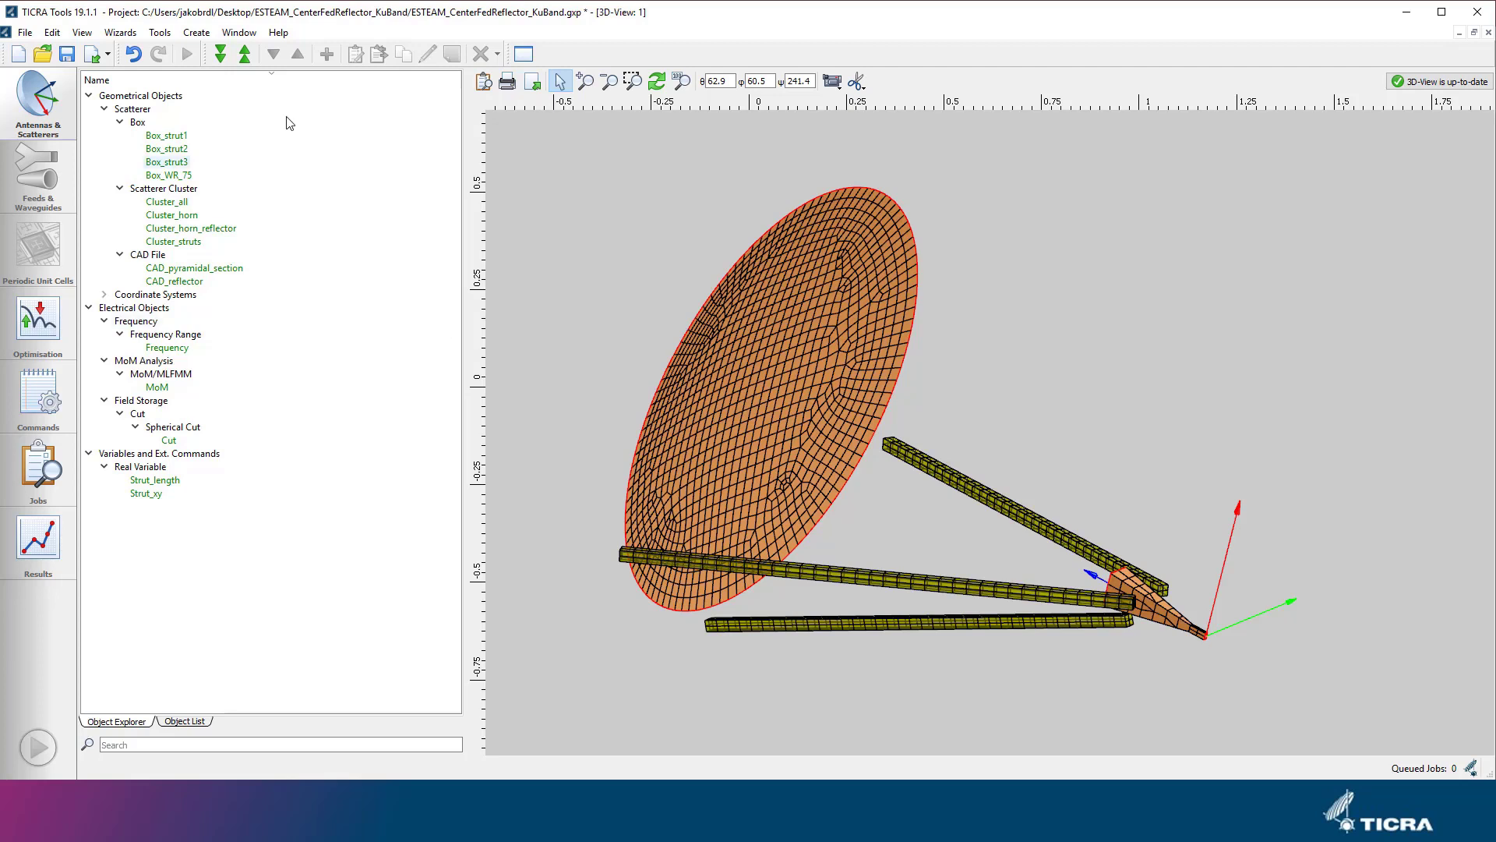
Create a Rectangular Waveguide Mode object among the MoM waveguide mode selectors and name it TE10.
click(196, 32)
mouse_move(339, 66)
mouse_move(436, 120)
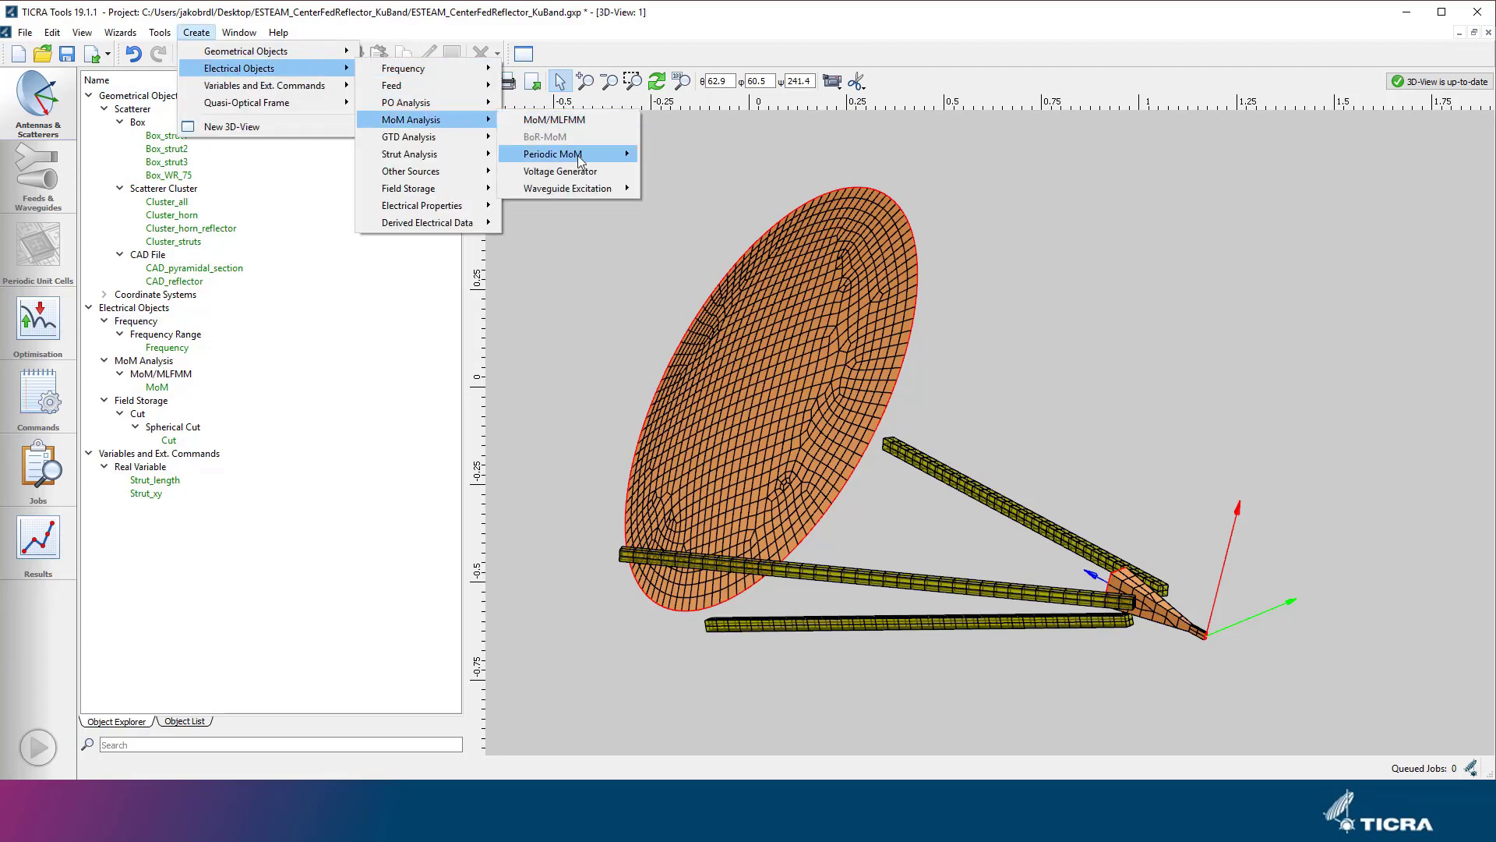
mouse_move(605, 189)
mouse_move(725, 240)
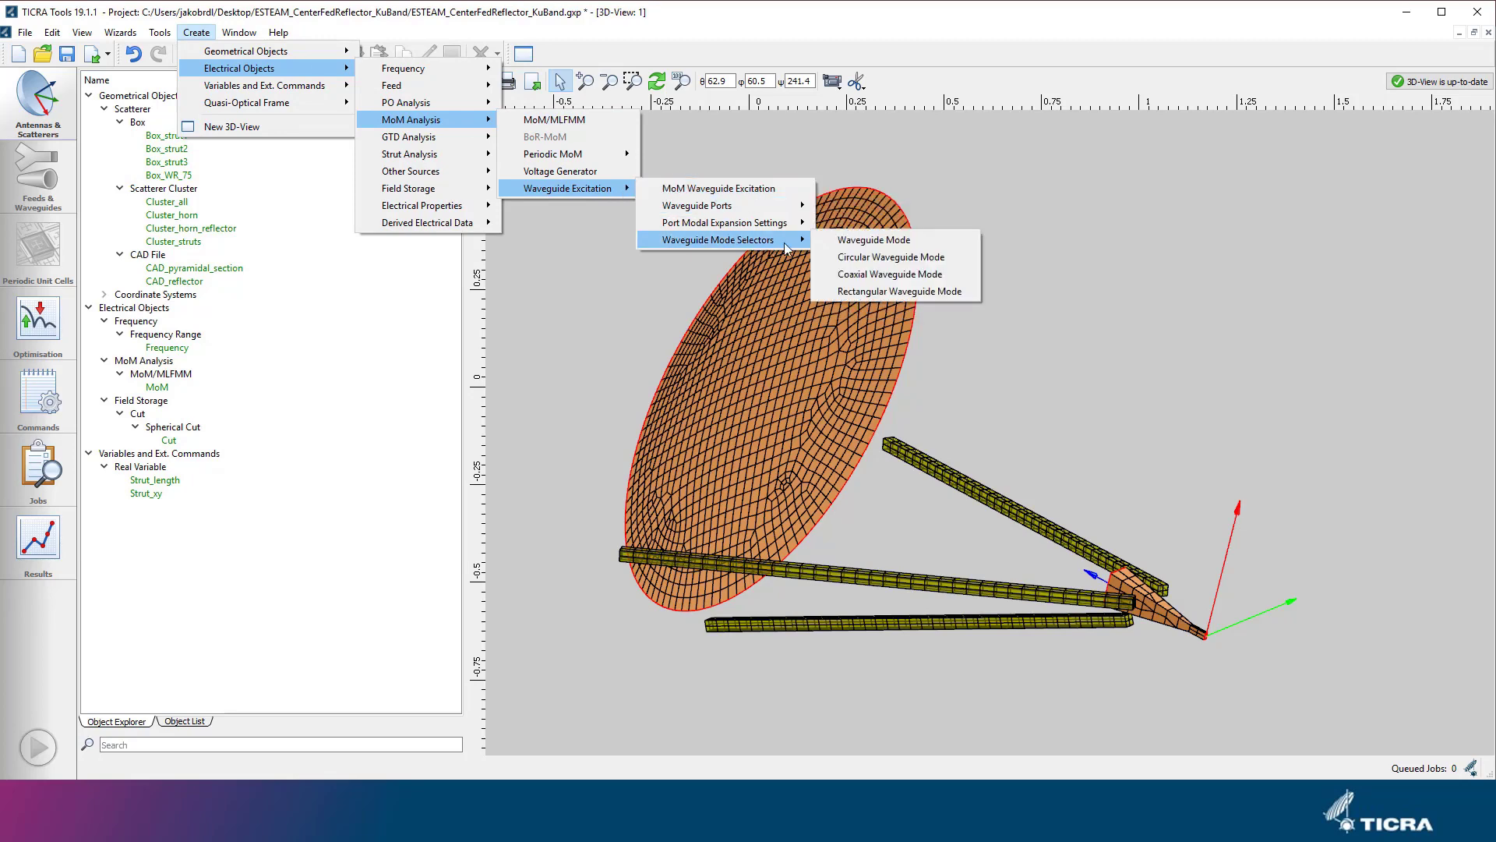
click(904, 294)
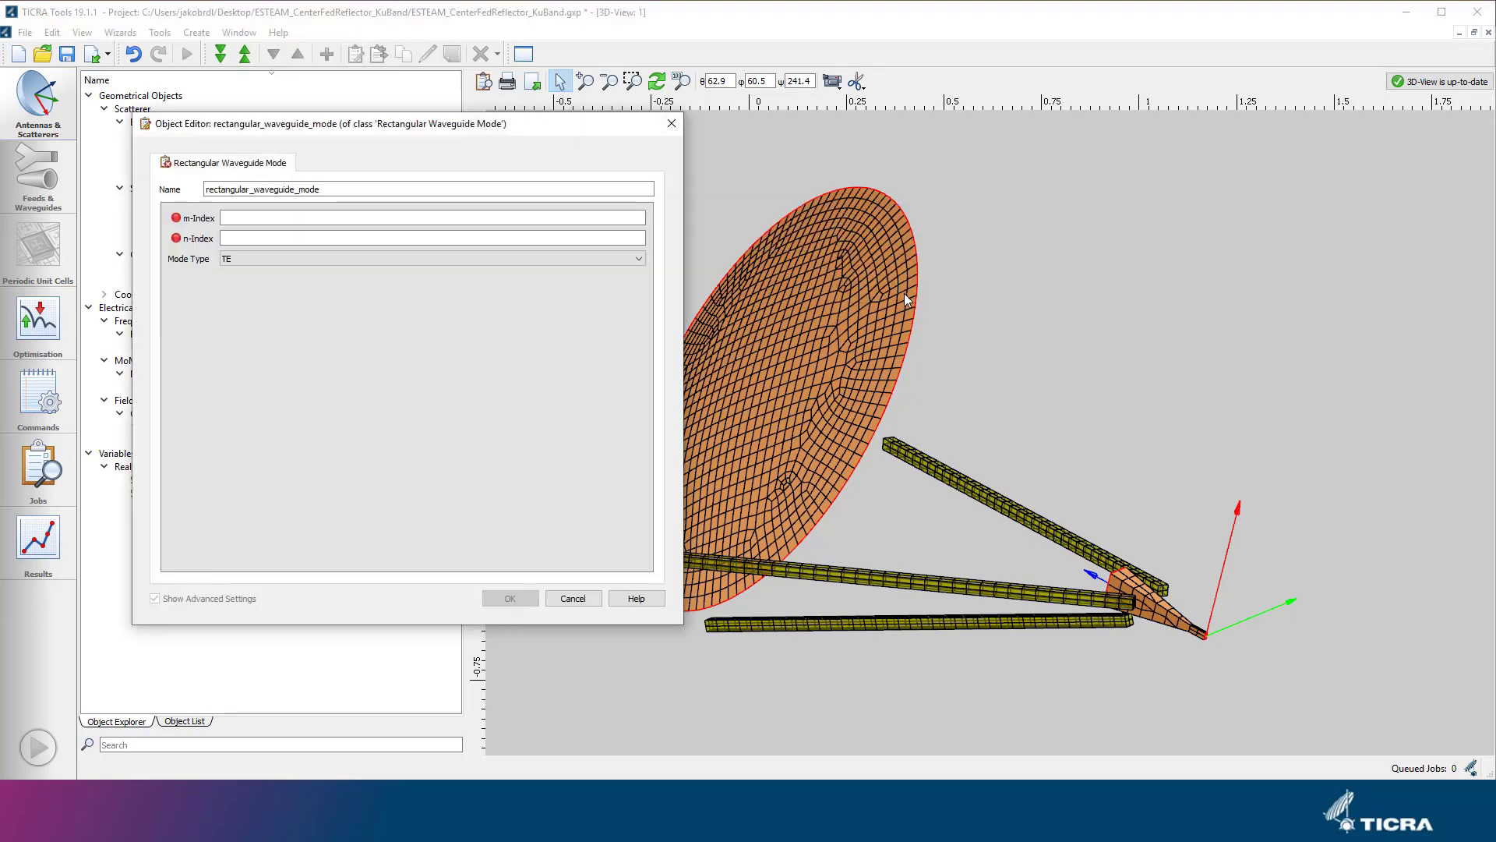
drag(351, 184, 199, 190)
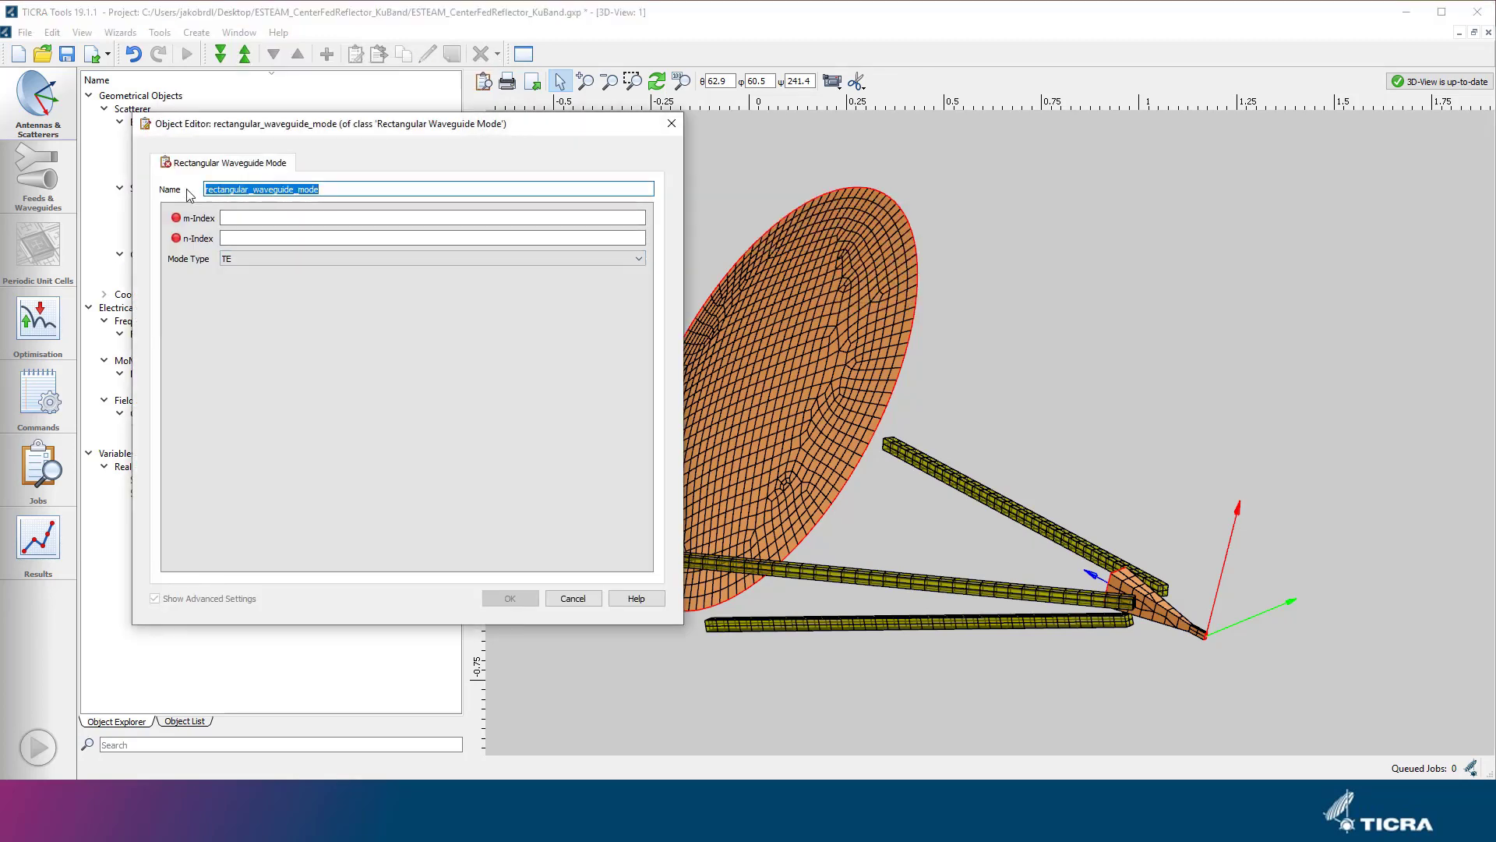
text(TE10)
key(Tab)
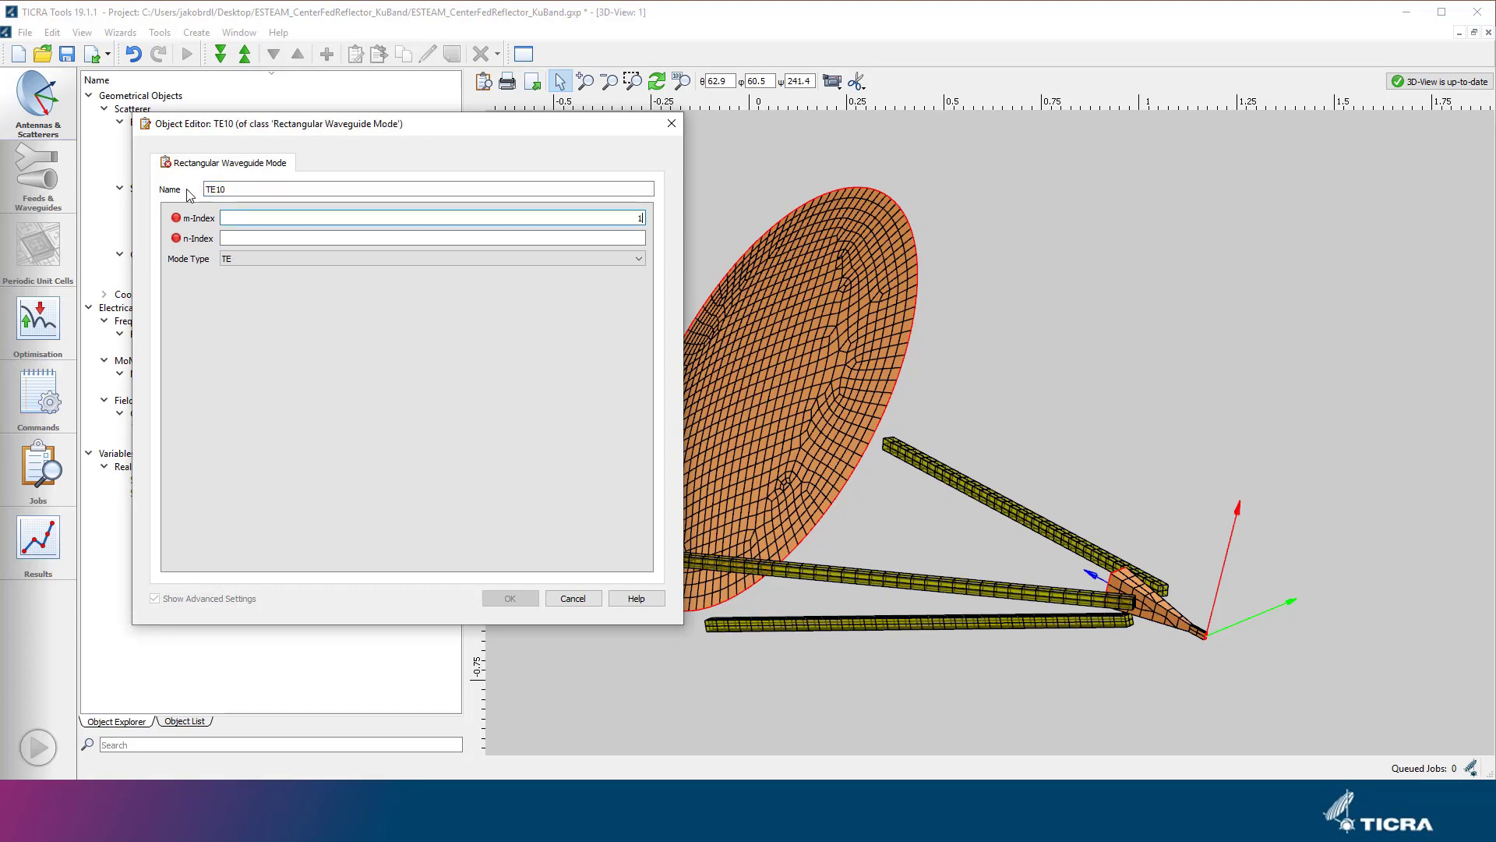
Set the TE10 mode's m-index to 1 and n-index to 0, keeping mode type TE, and accept the object.
key(Tab)
text(0)
key(Tab)
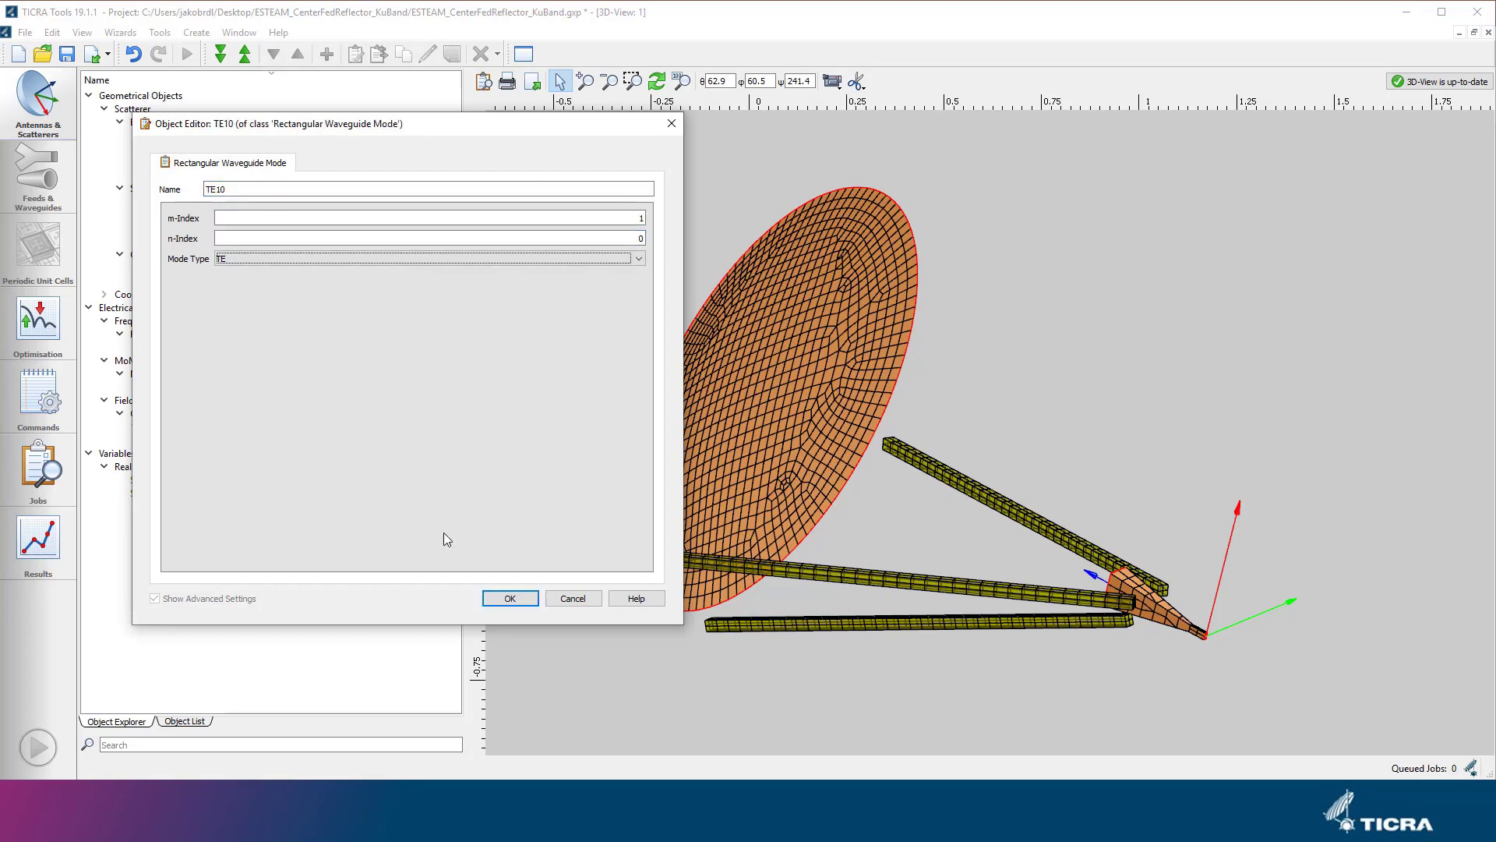
click(514, 598)
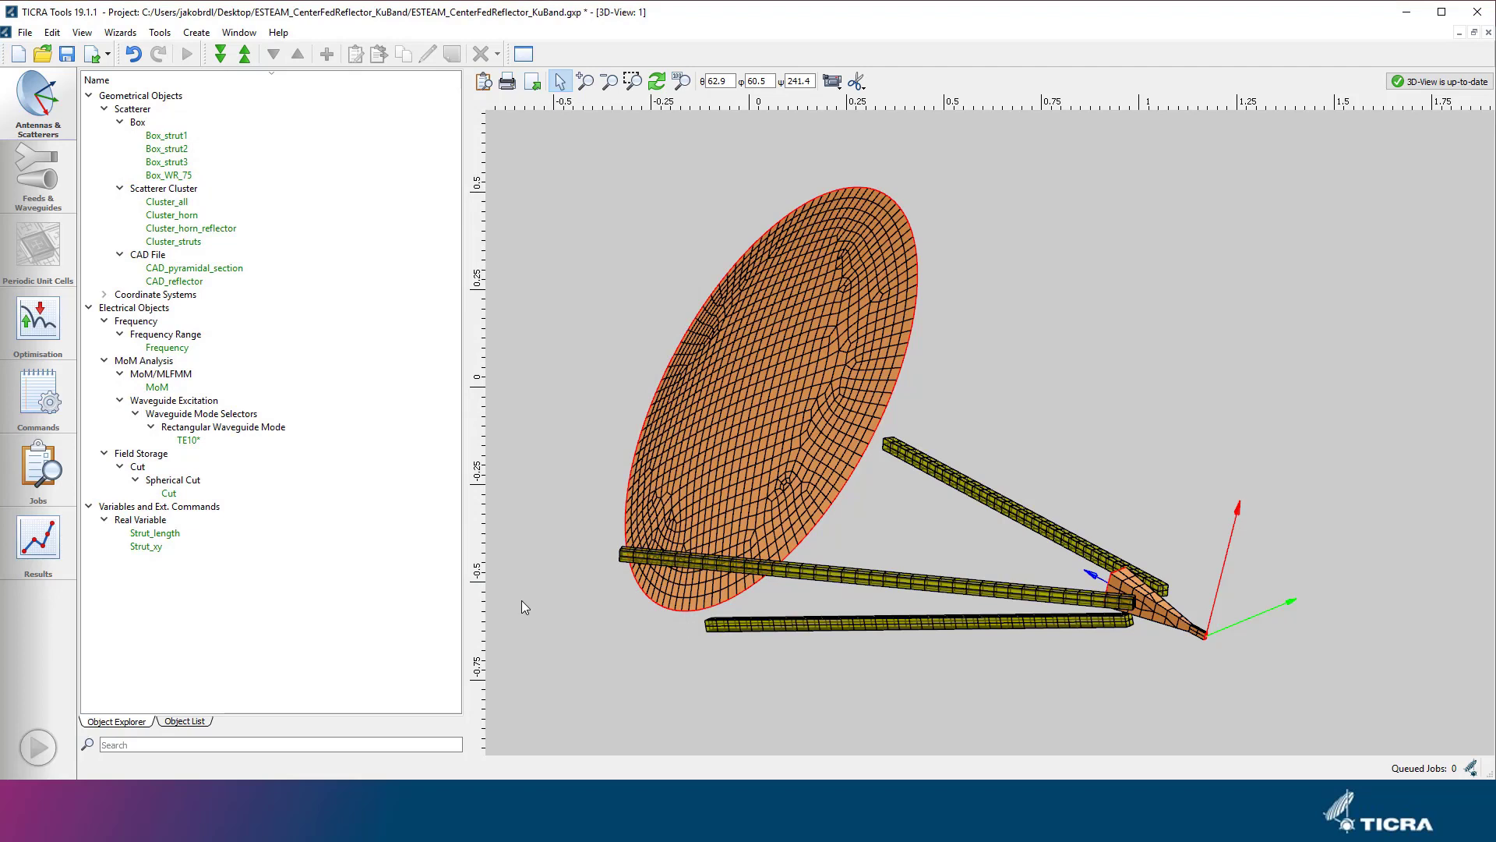
Create a Rectangular Waveguide Port Modal Expansion Settings object for the MoM waveguide excitation and name it PMES_rwg.
click(196, 32)
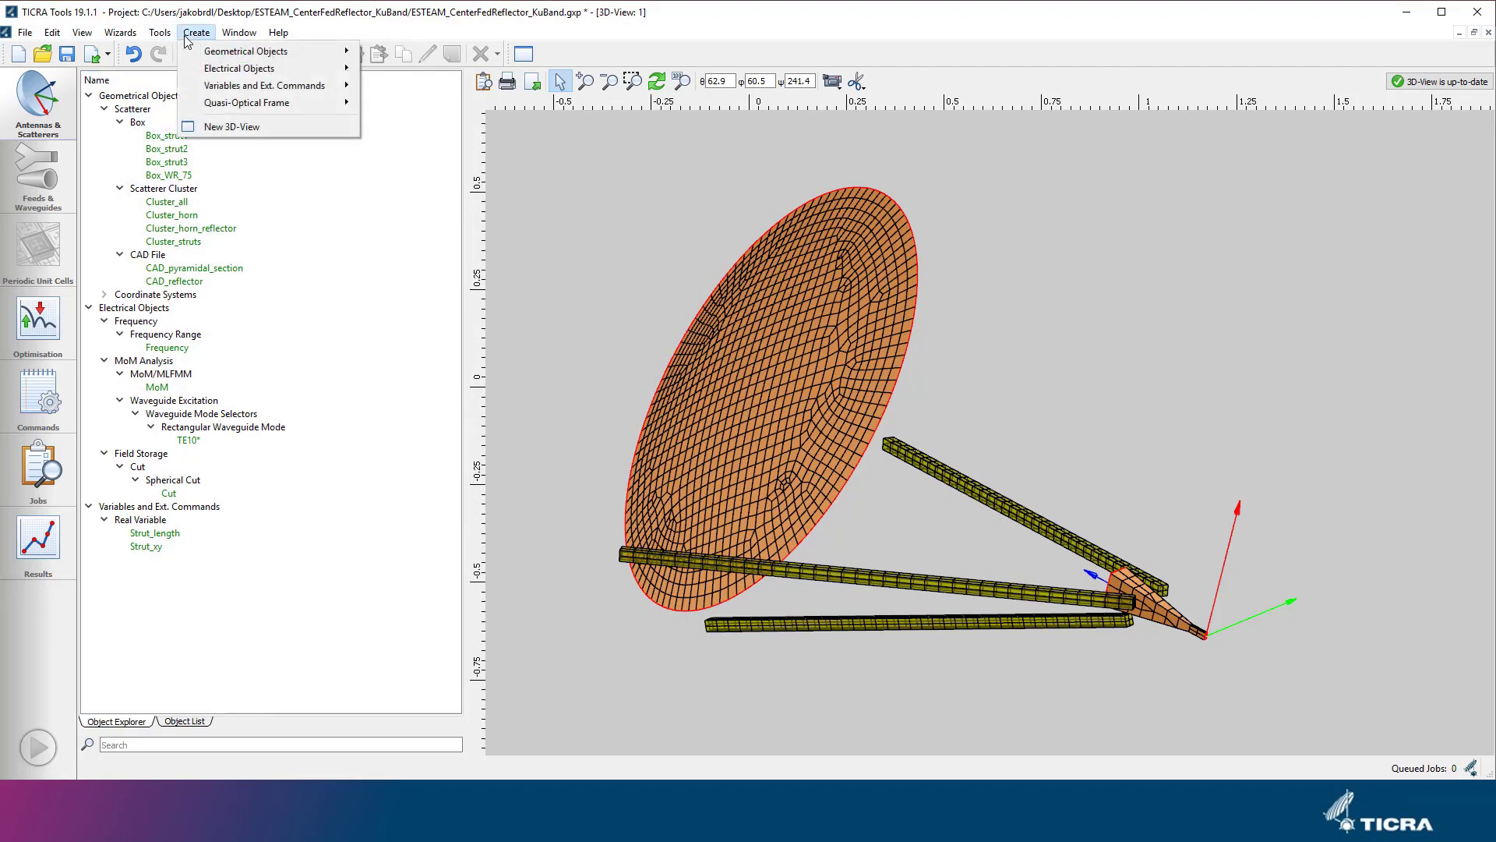
mouse_move(310, 67)
mouse_move(441, 119)
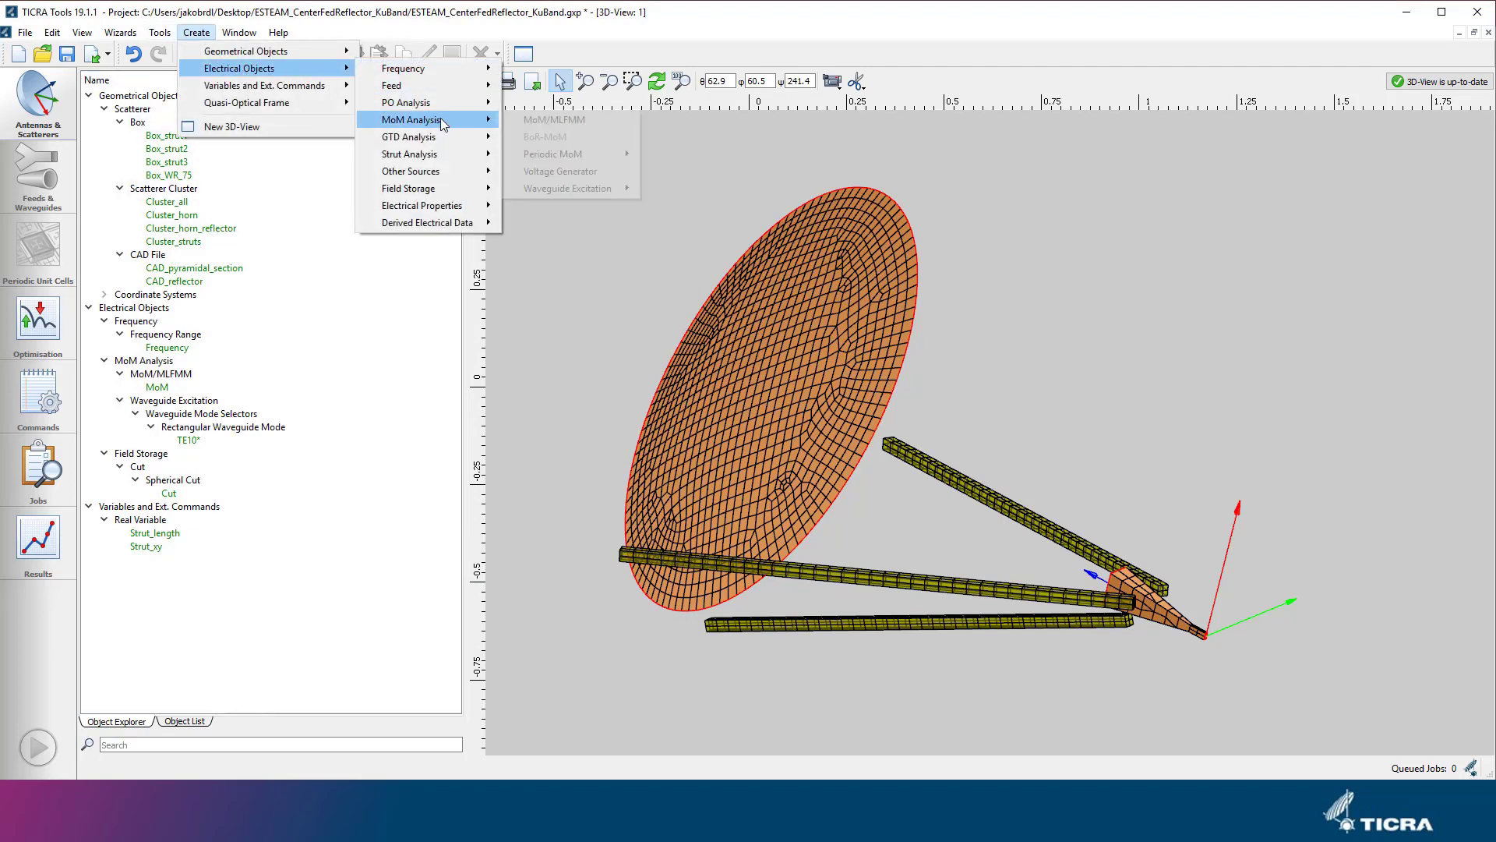
mouse_move(584, 189)
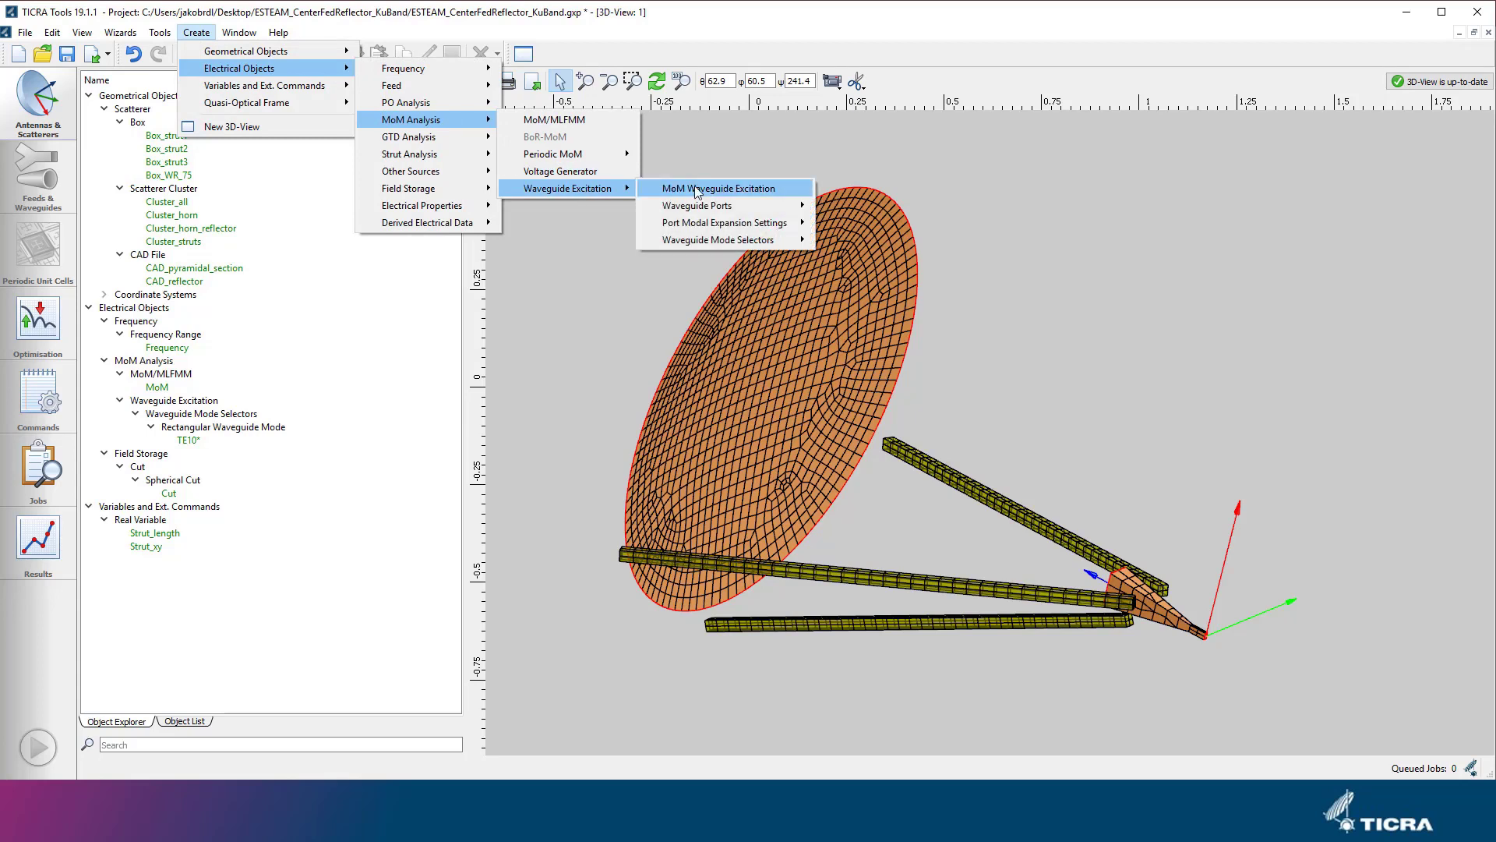
mouse_move(769, 228)
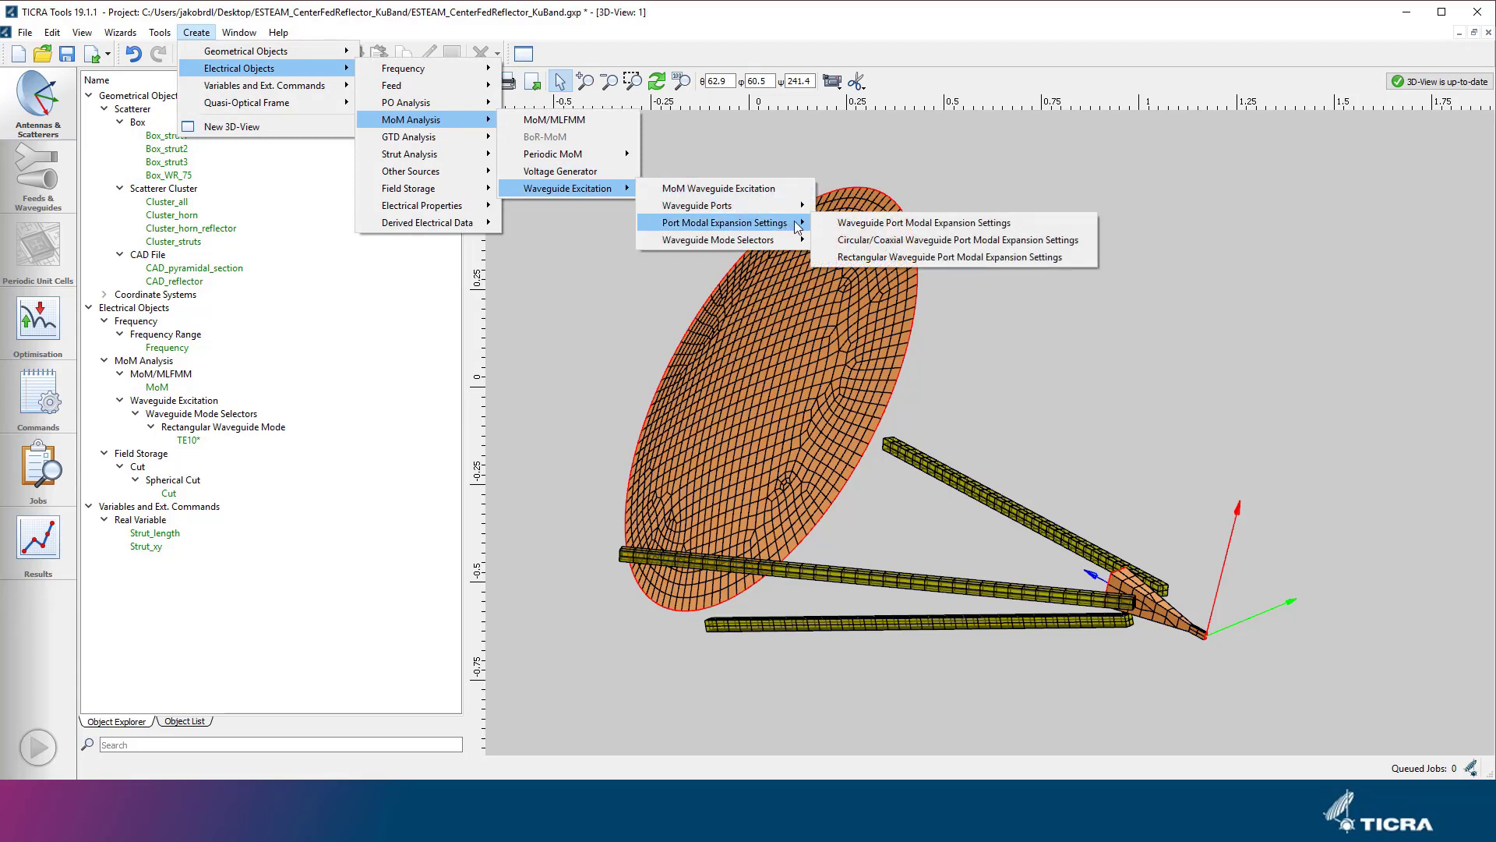
click(906, 257)
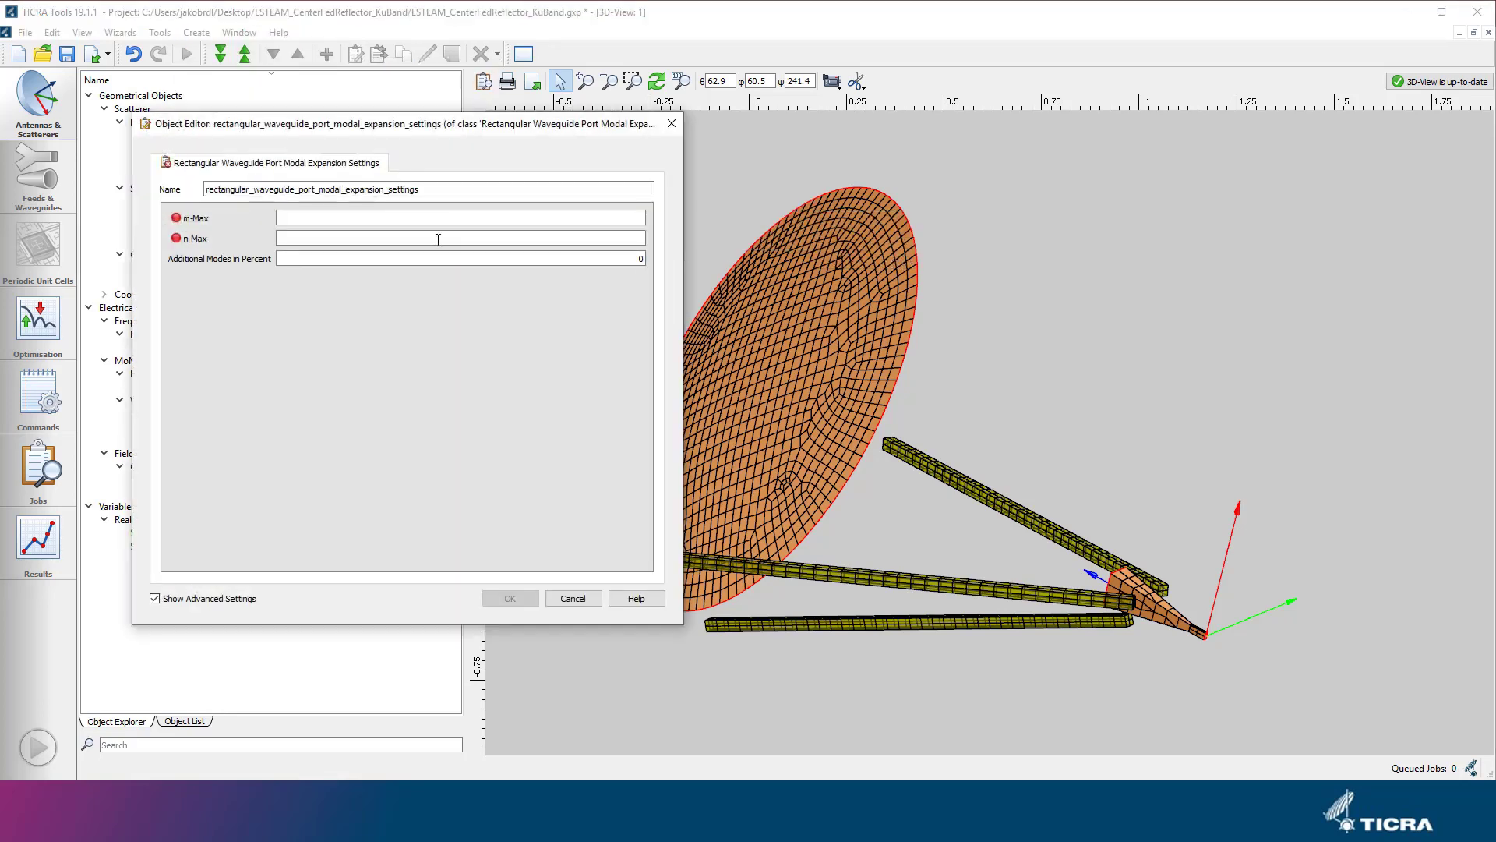
drag(433, 189, 186, 187)
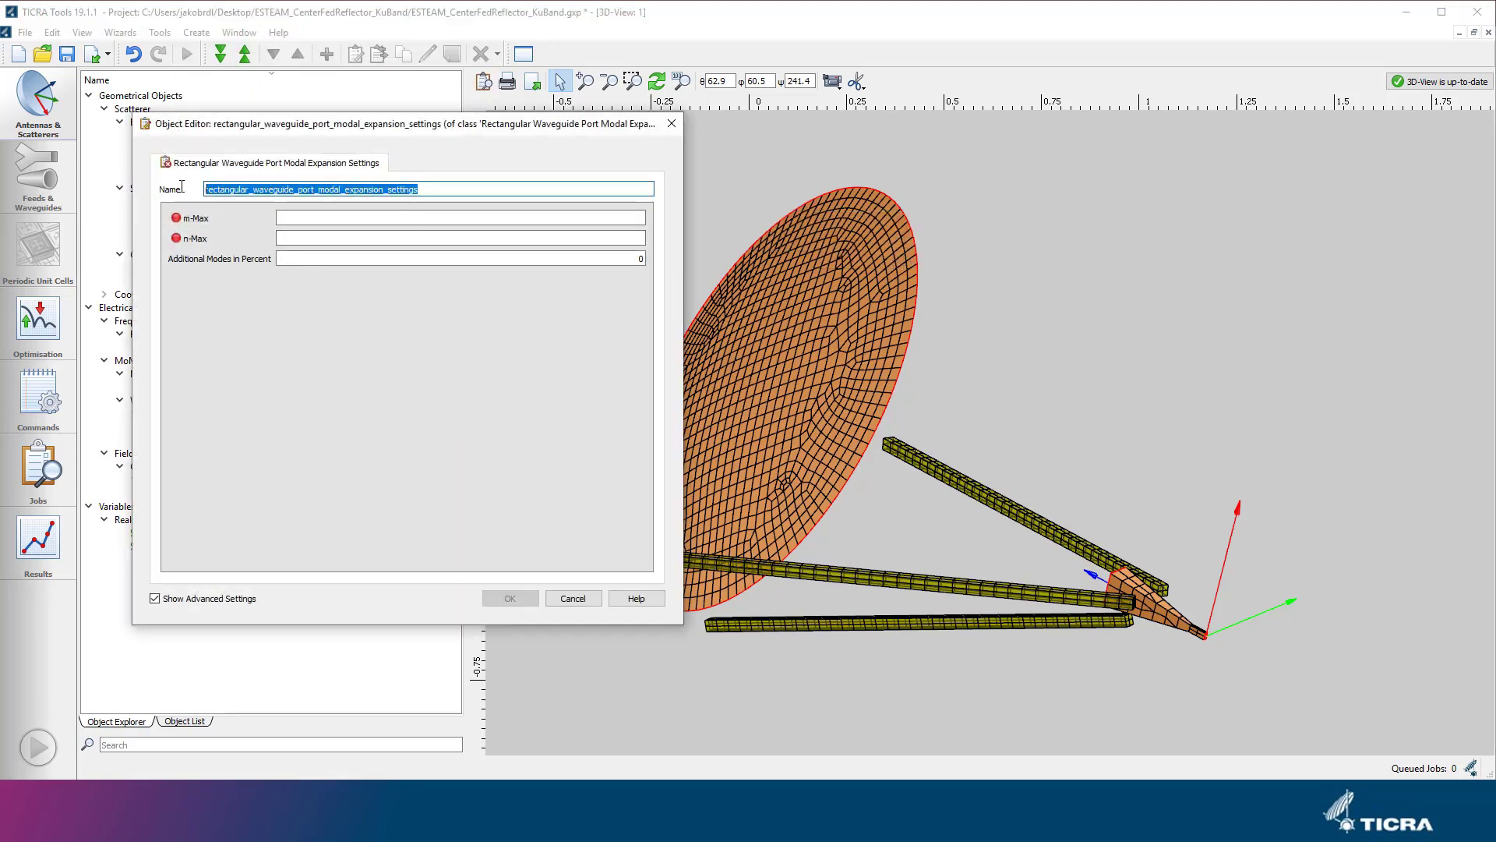
text(PMES)
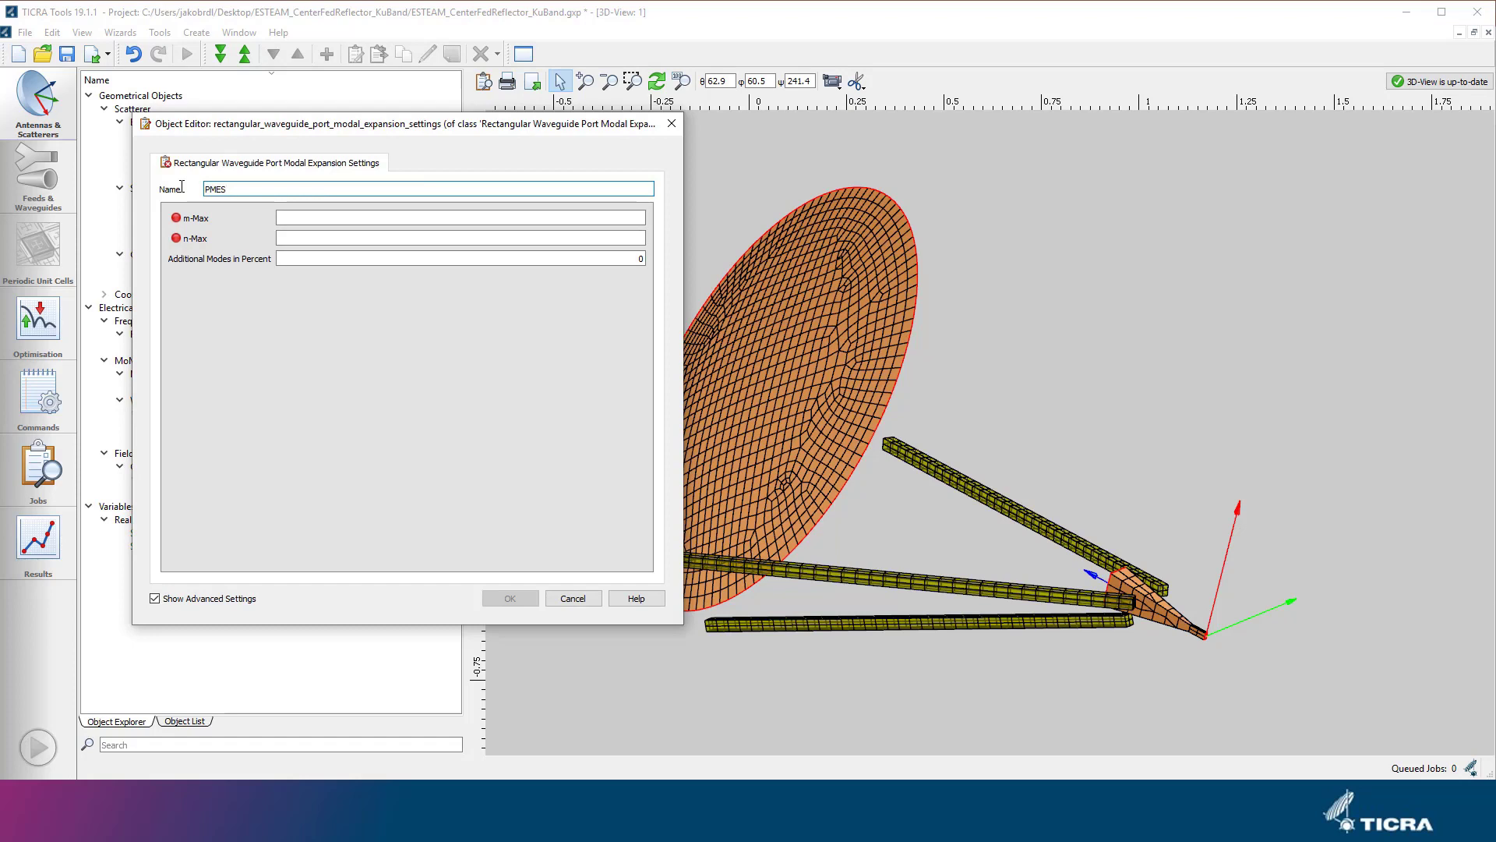
text(_rwg)
key(Tab)
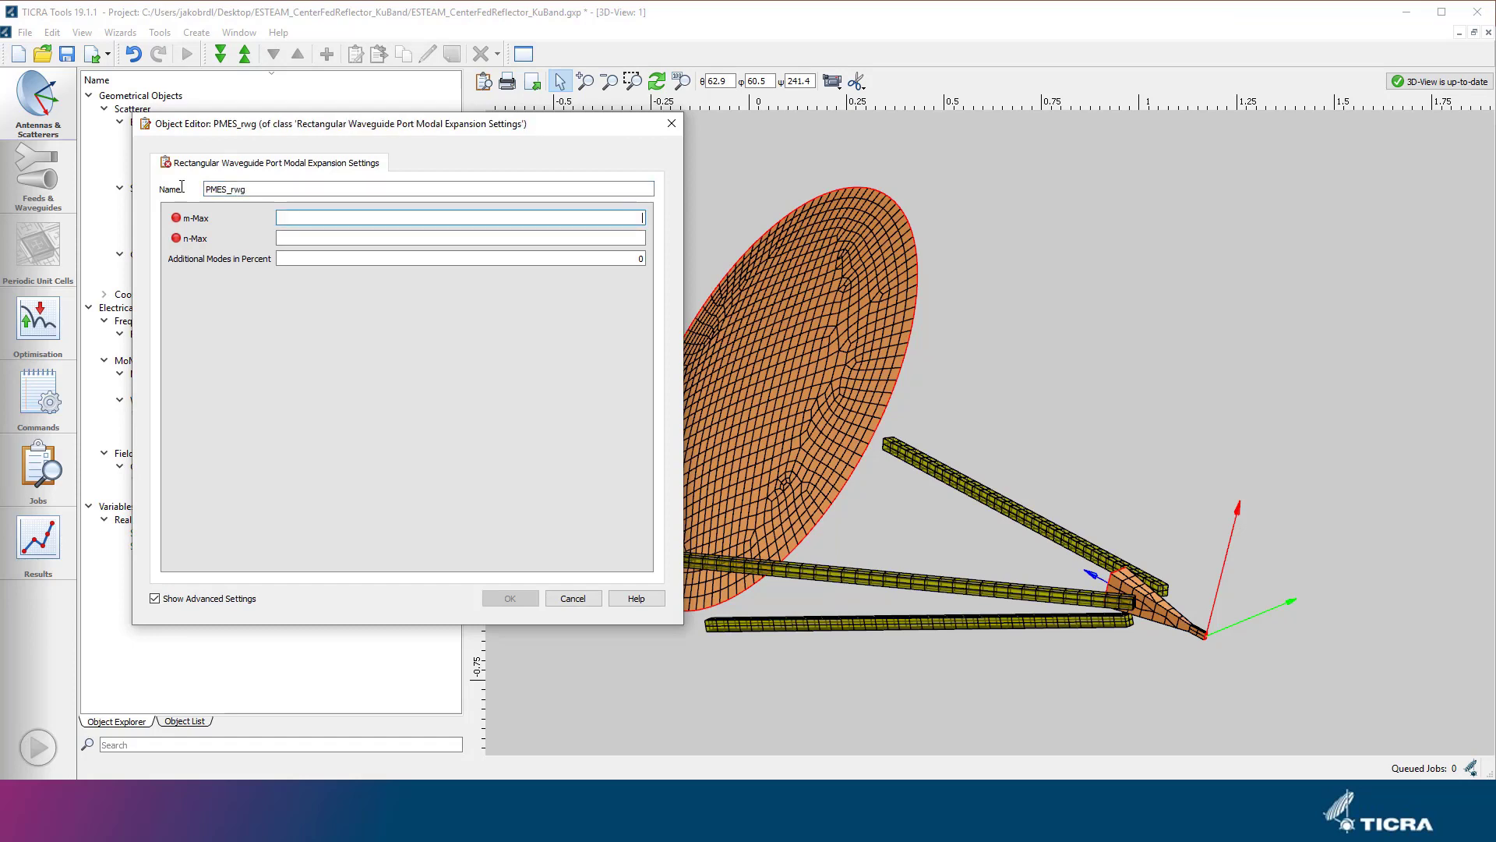
Set m-Max to 1 and n-Max to 0 in PMES_rwg, leave additional modes at 0 percent, and accept the object.
key(Tab)
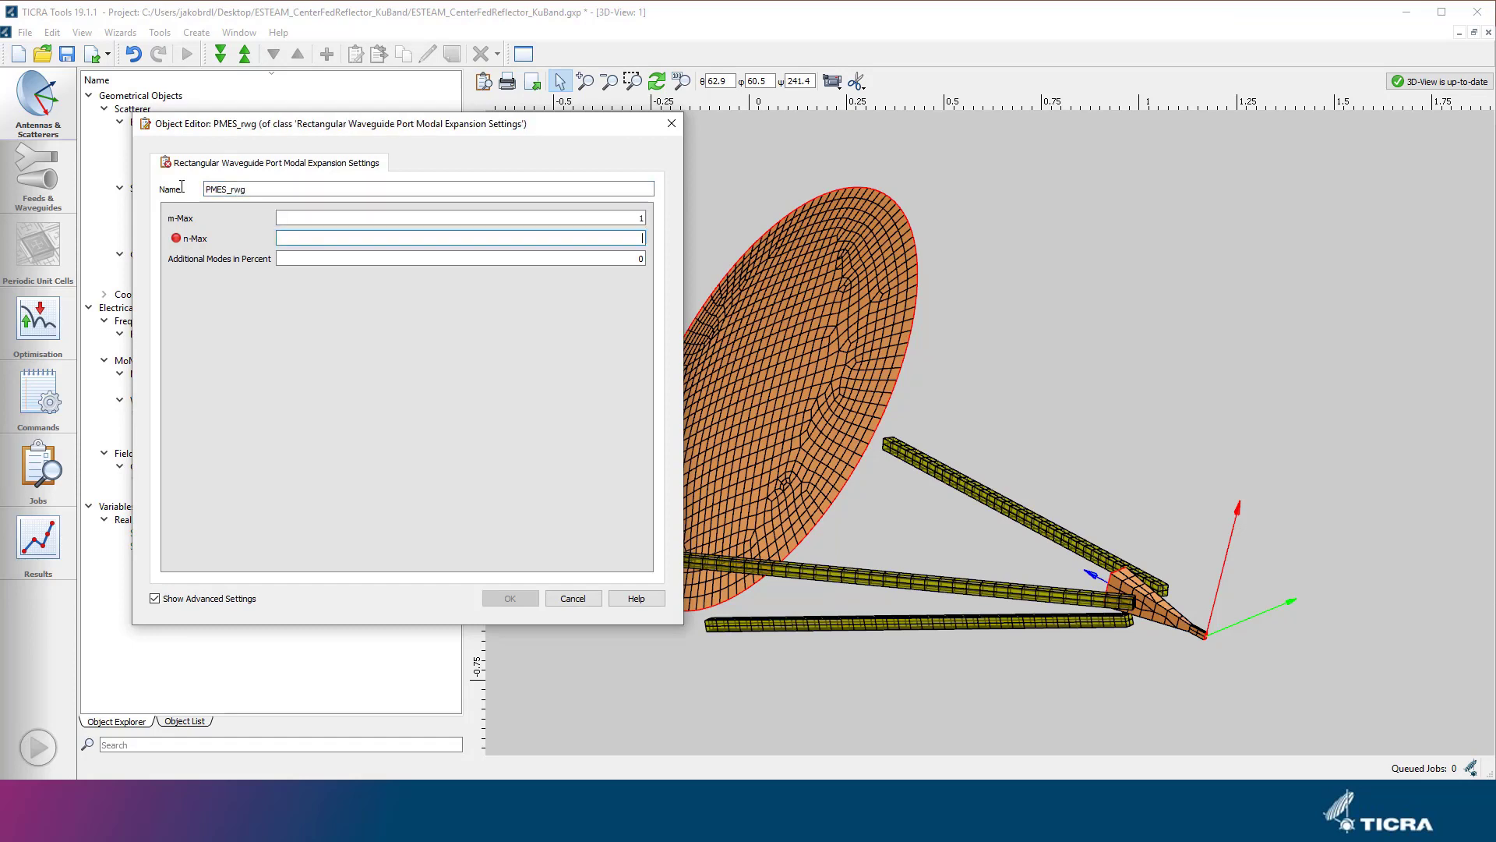
text(0)
key(Tab)
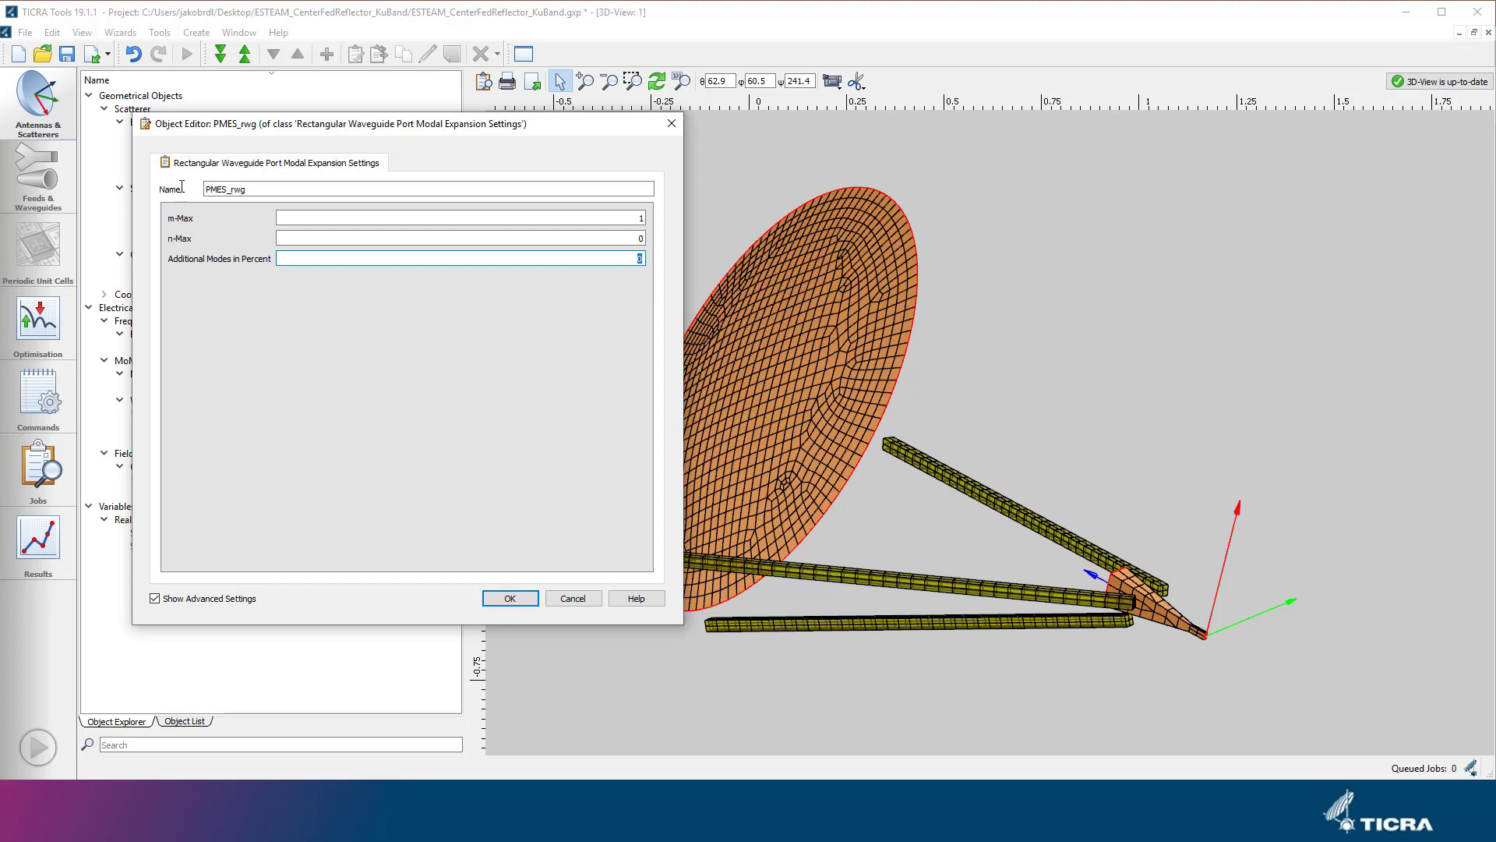
click(523, 599)
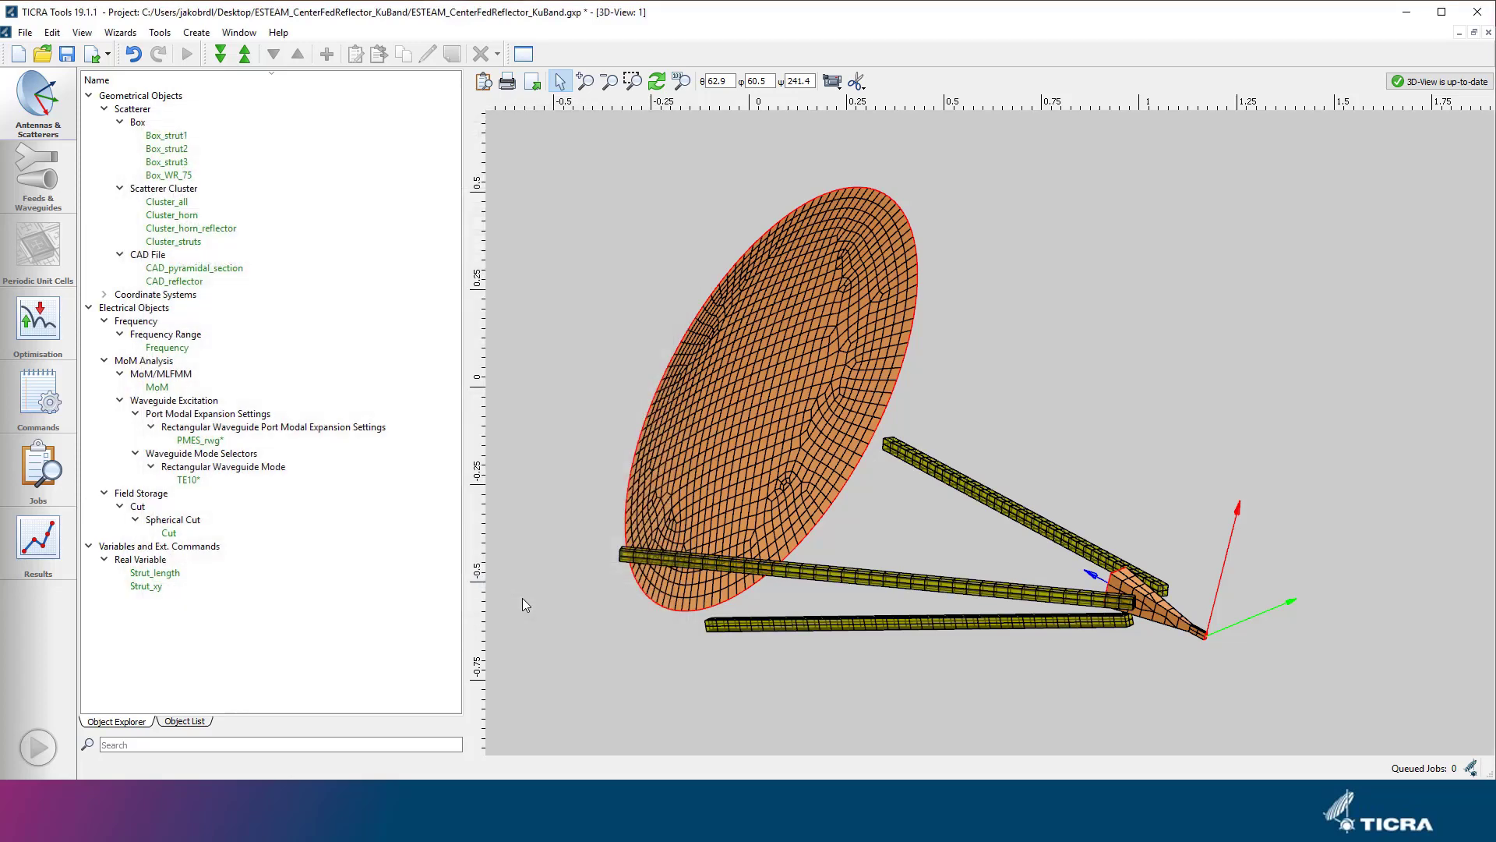
Create a Rectangular Waveguide Port object for the MoM waveguide excitation and name it Port_rwg.
click(196, 32)
mouse_move(257, 69)
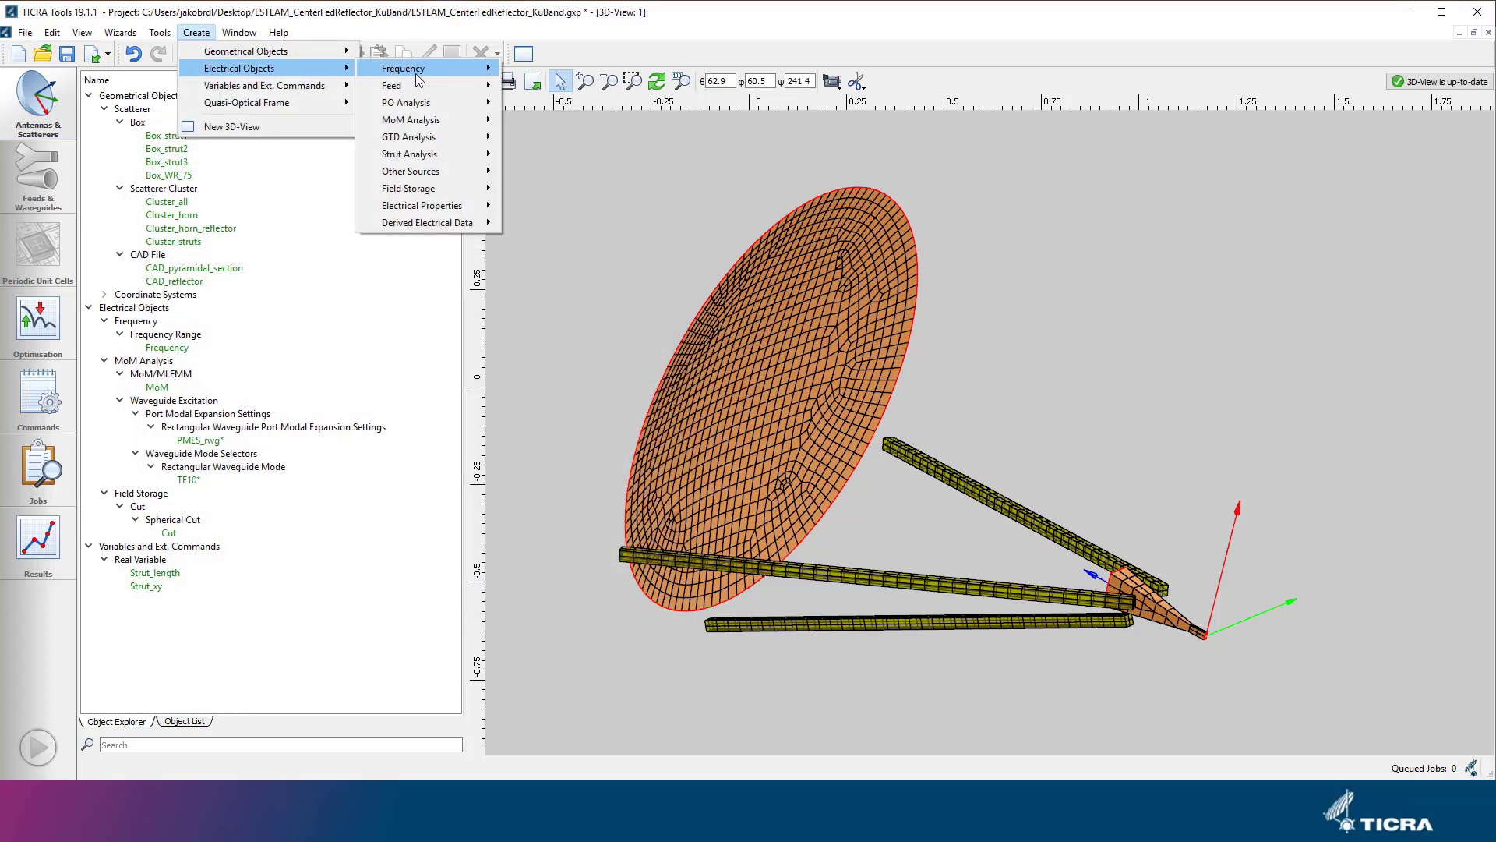
mouse_move(619, 189)
mouse_move(721, 207)
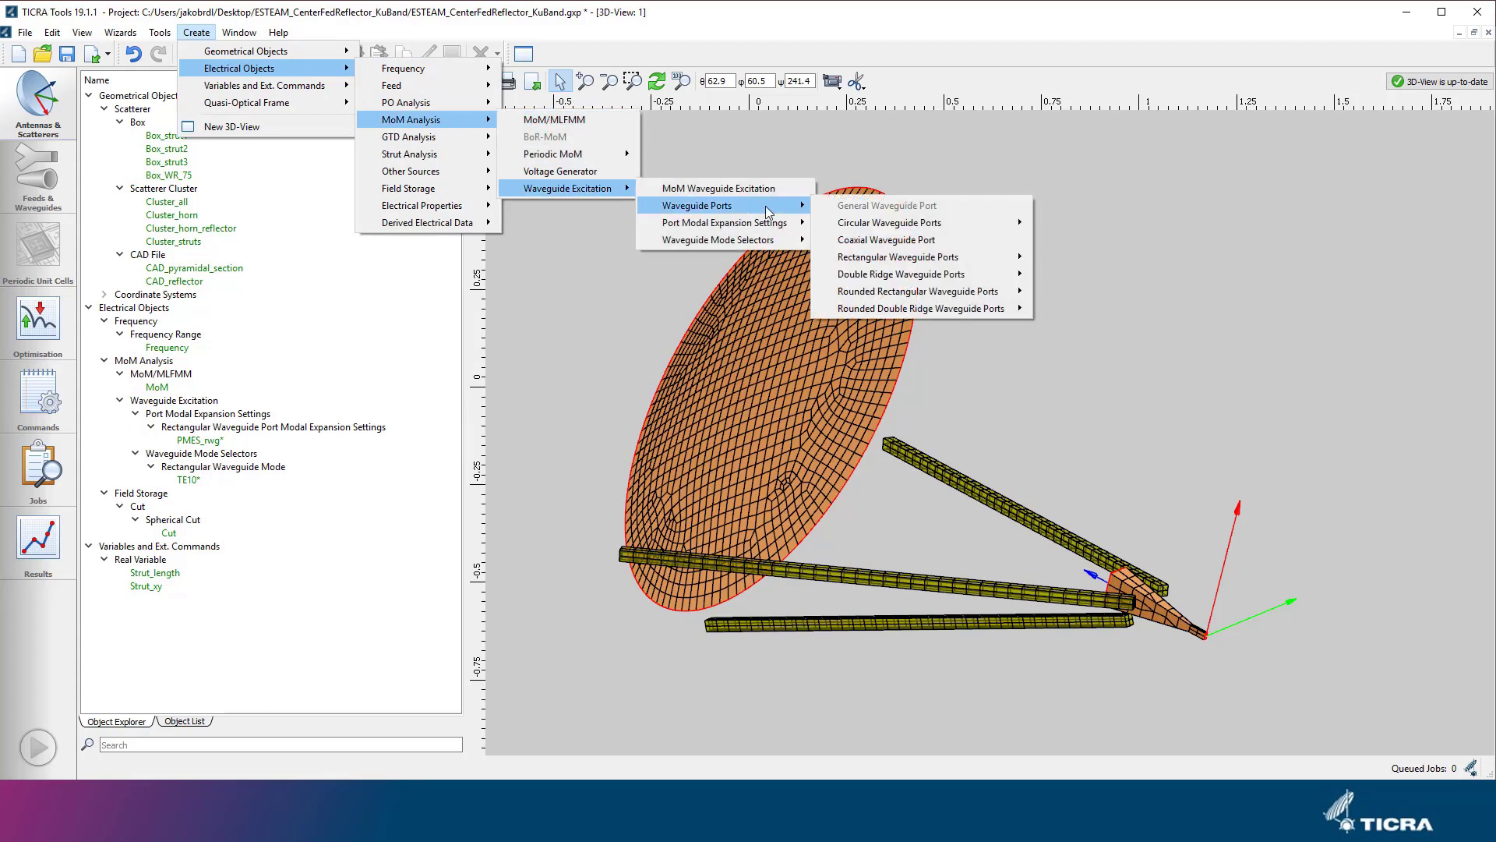
mouse_move(963, 268)
click(1050, 258)
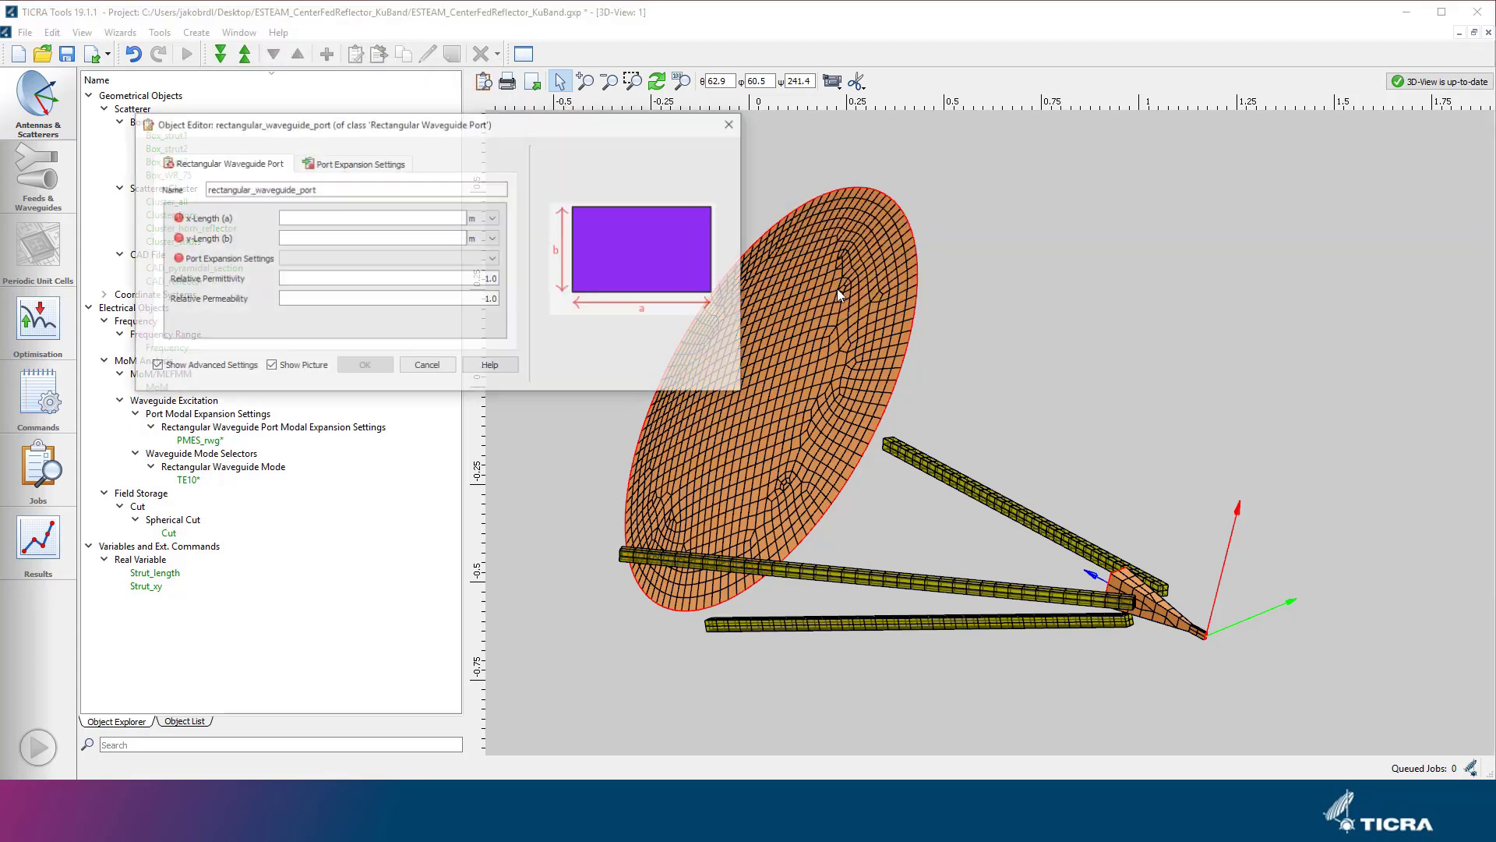
drag(172, 189, 152, 190)
text(Port_rwg)
key(Tab)
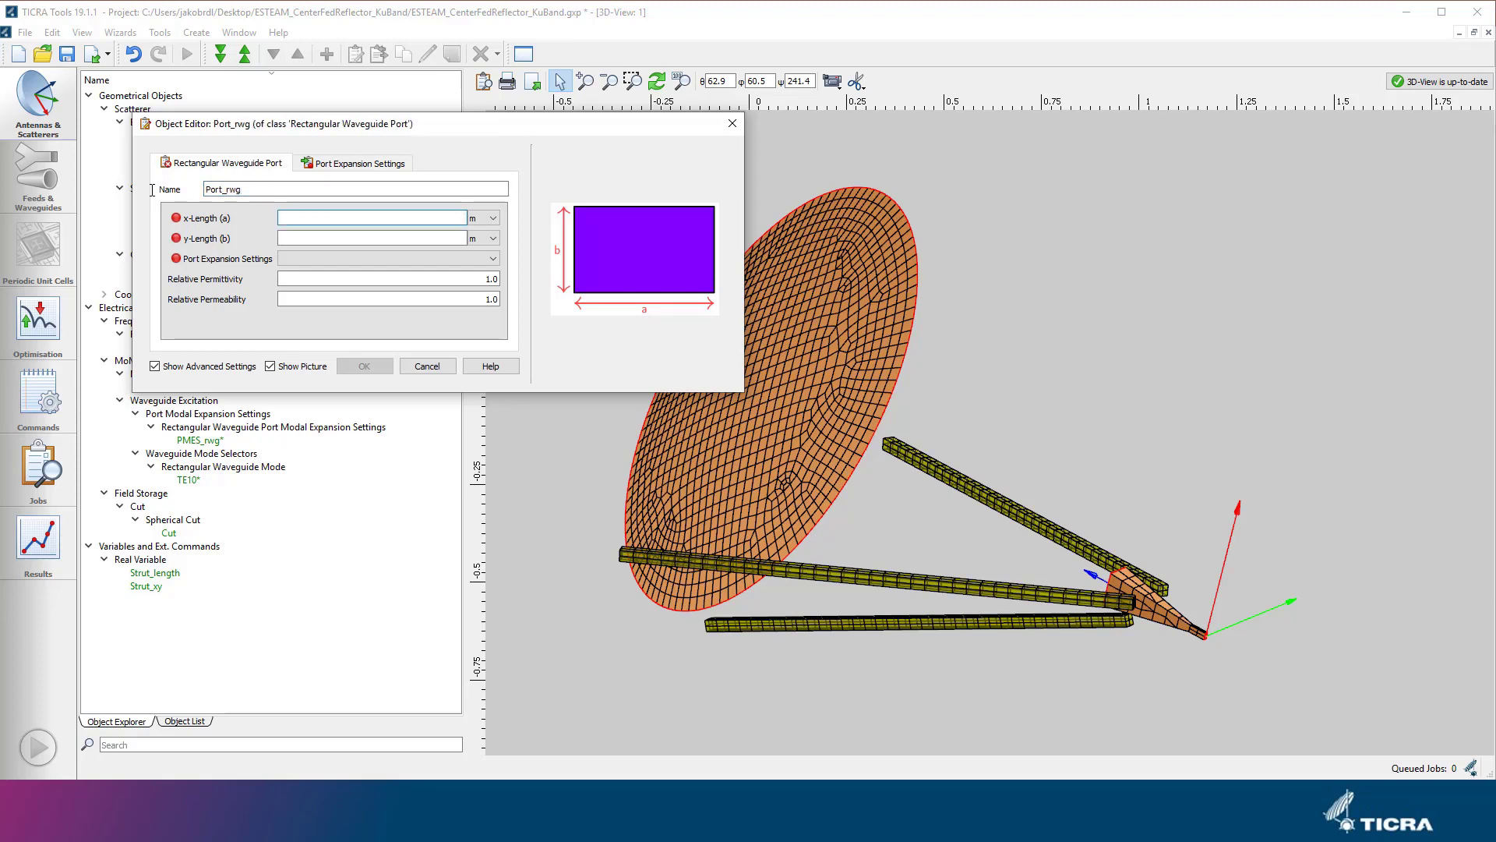
Set the x-length of Port_rwg to 19.05 mm and its y-length to 9.525 mm.
text(19.05)
key(Tab)
text(mm)
click(449, 237)
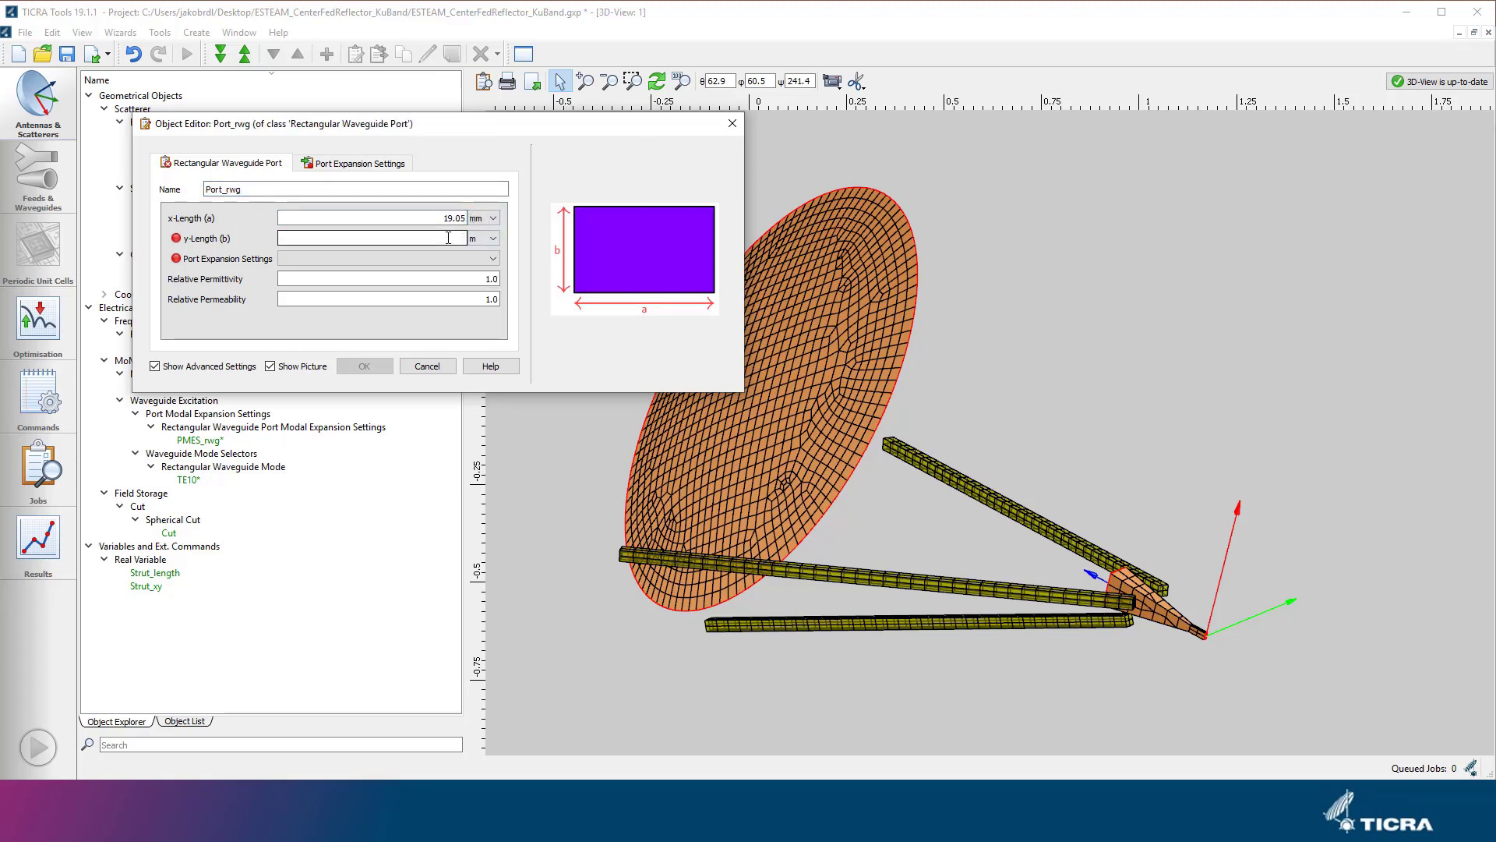
text(9.525)
key(Tab)
text(mm)
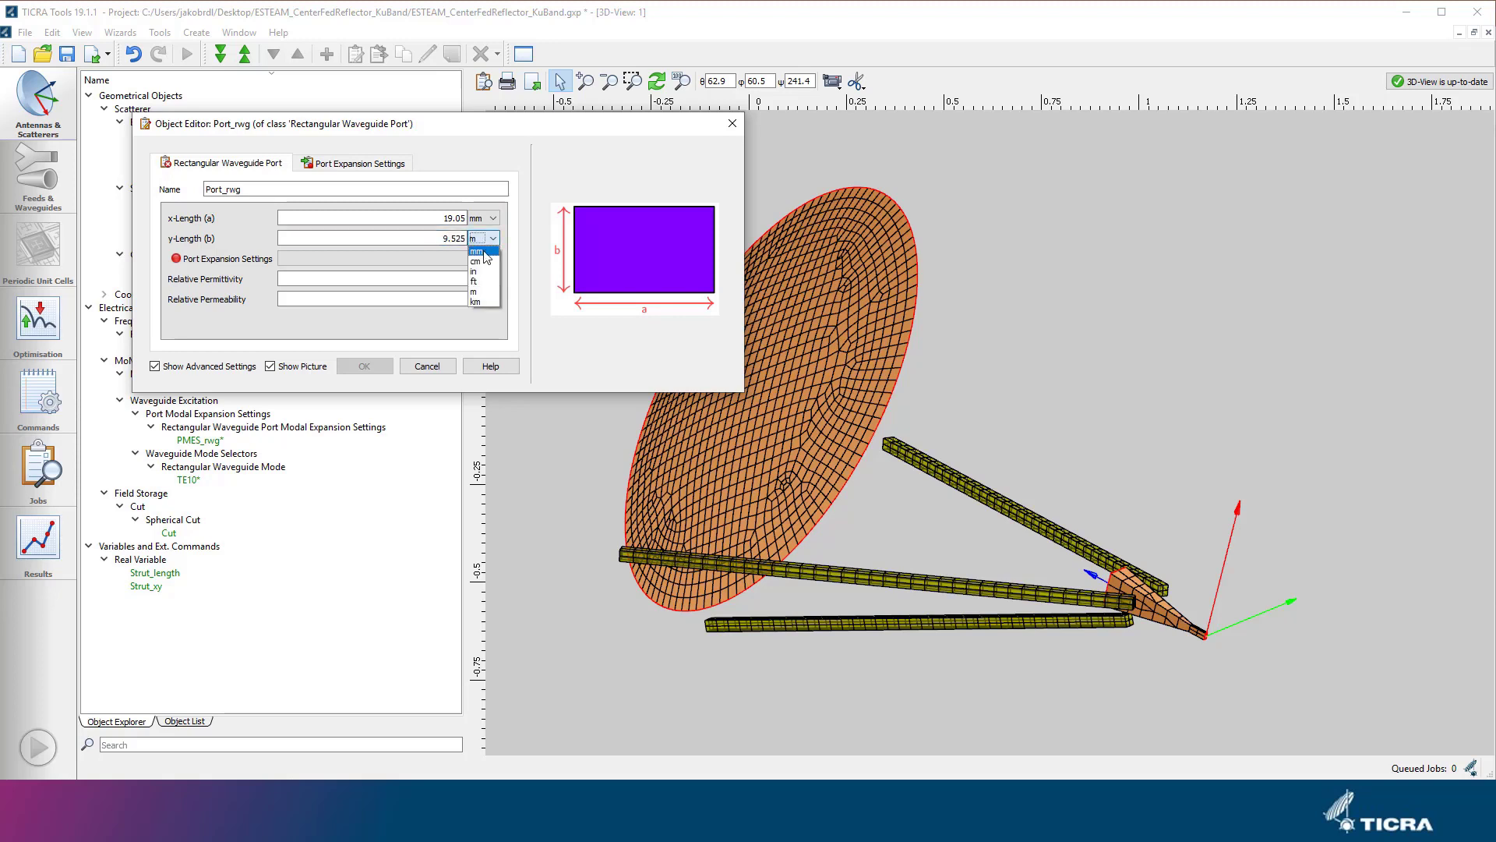
Assign PMES_rwg as the port expansion settings of Port_rwg and accept the port.
click(474, 260)
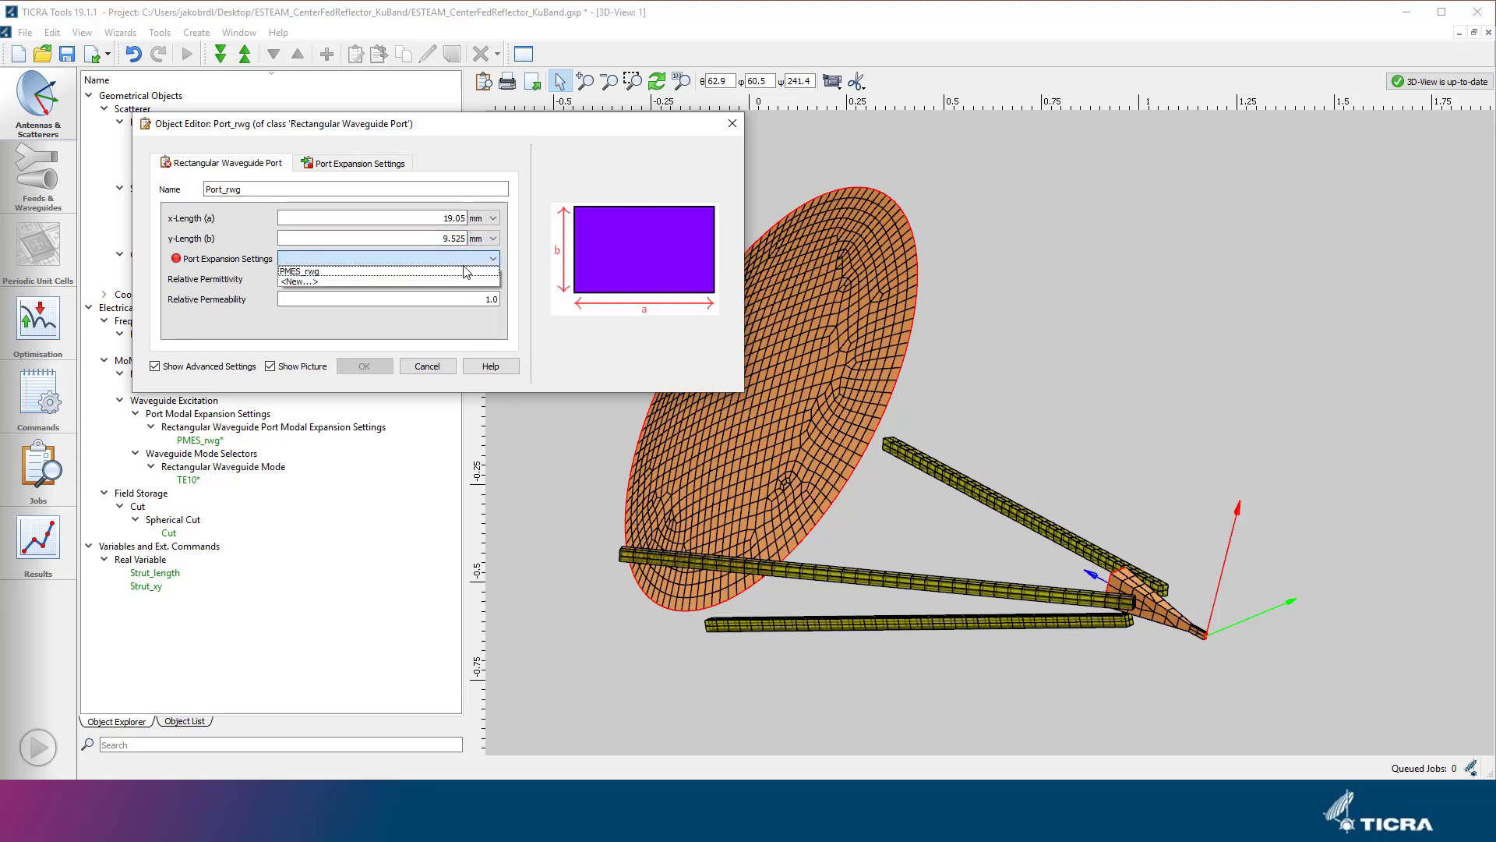
click(463, 271)
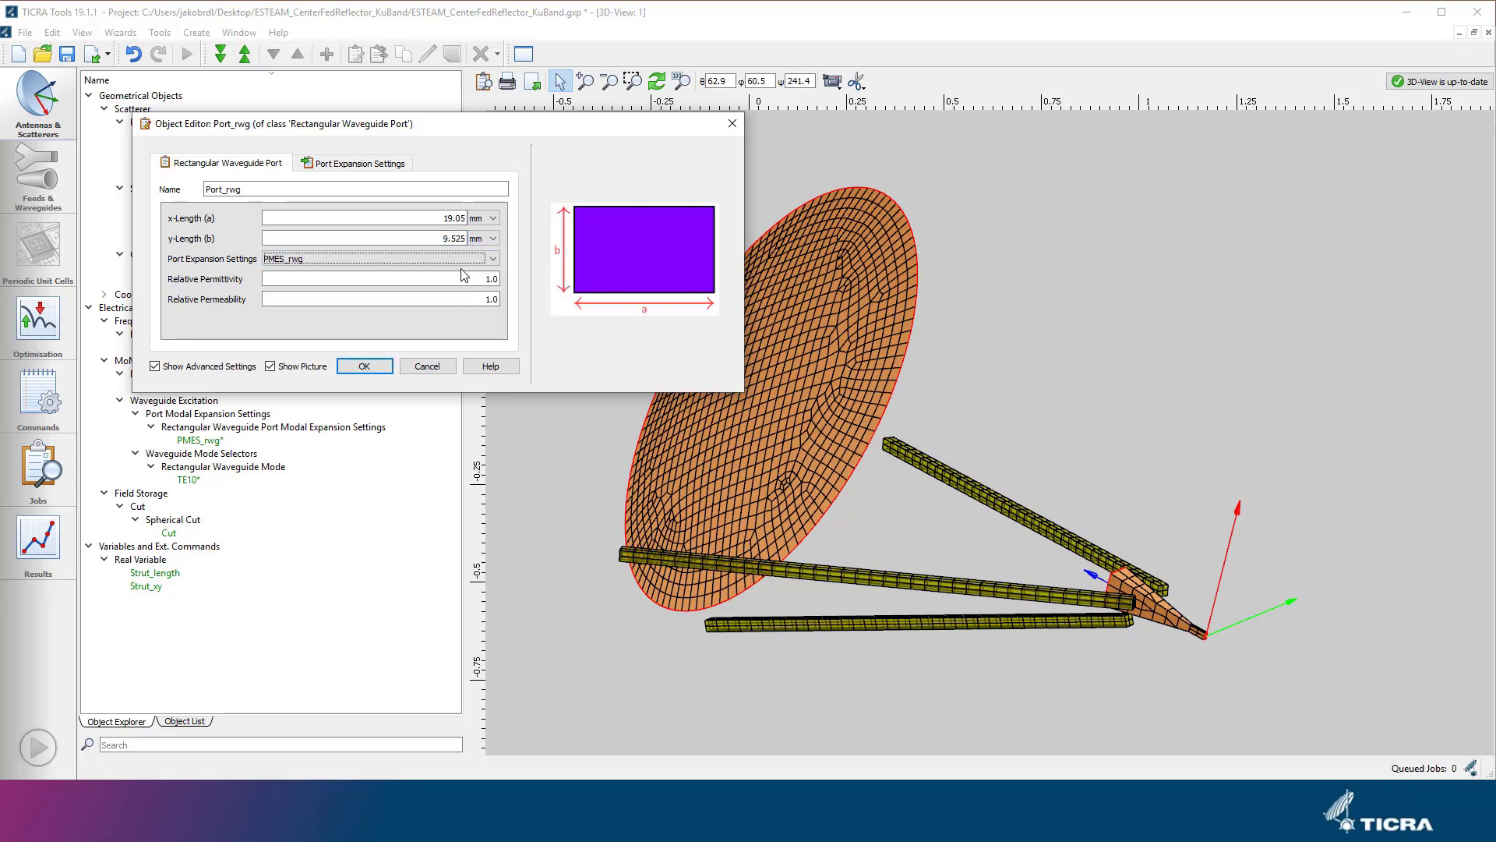
click(380, 367)
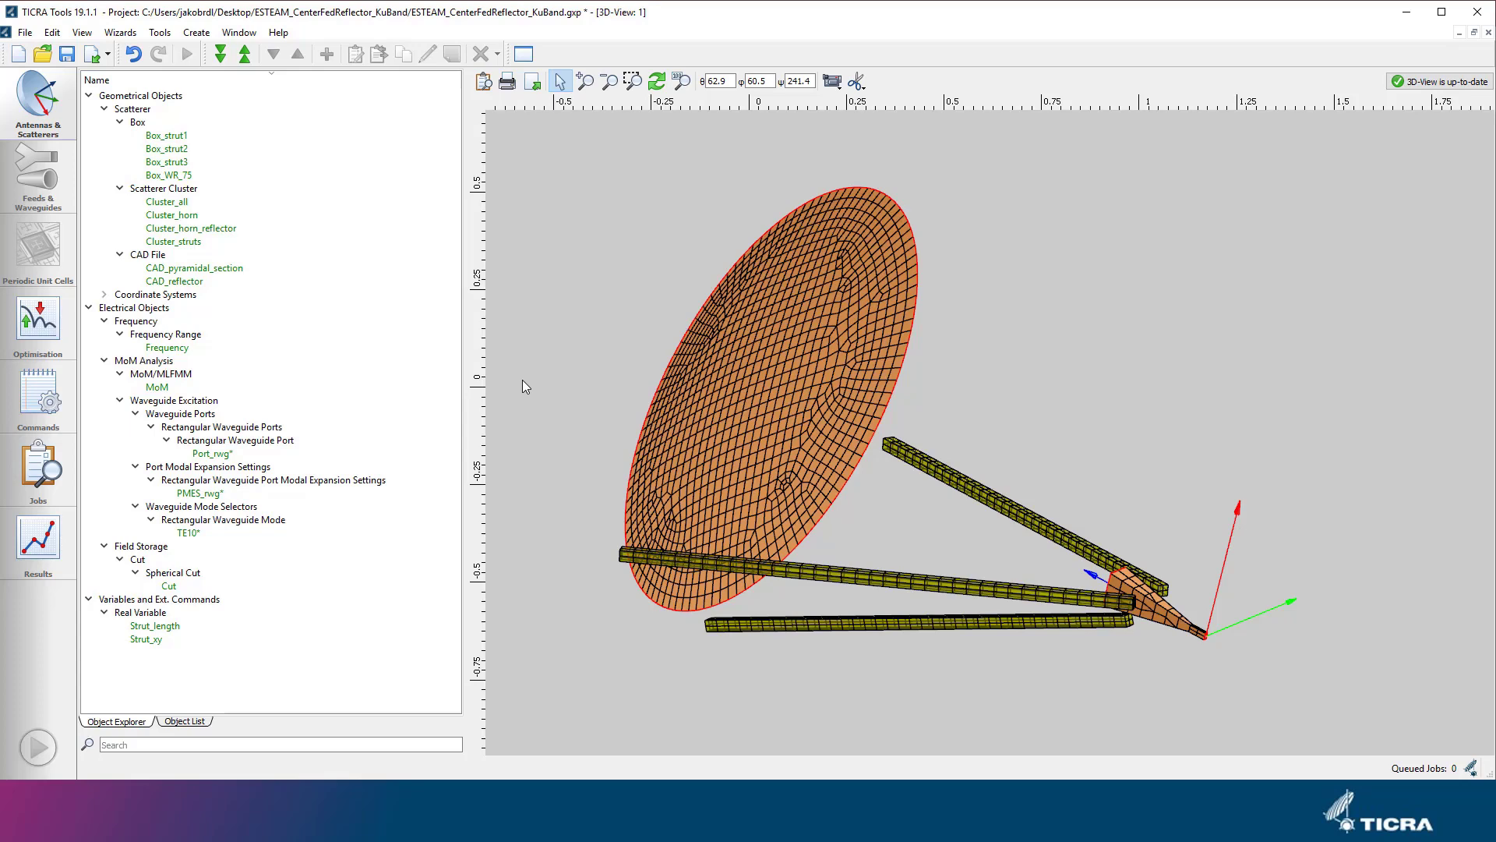
Create a MoM Waveguide Excitation object and name it Excitation_rwg.
click(197, 32)
mouse_move(328, 67)
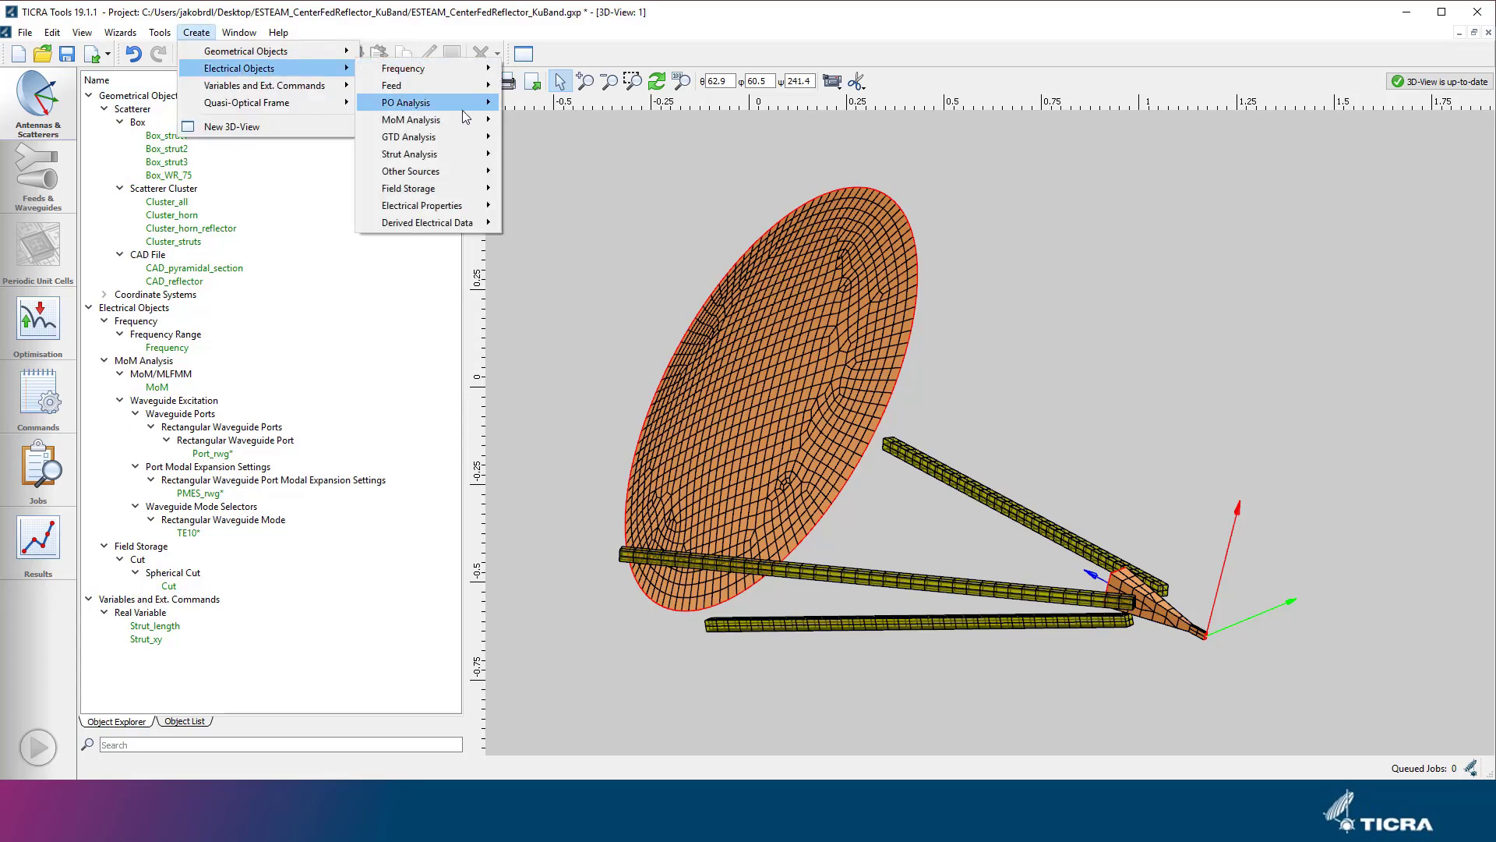
mouse_move(467, 119)
mouse_move(604, 189)
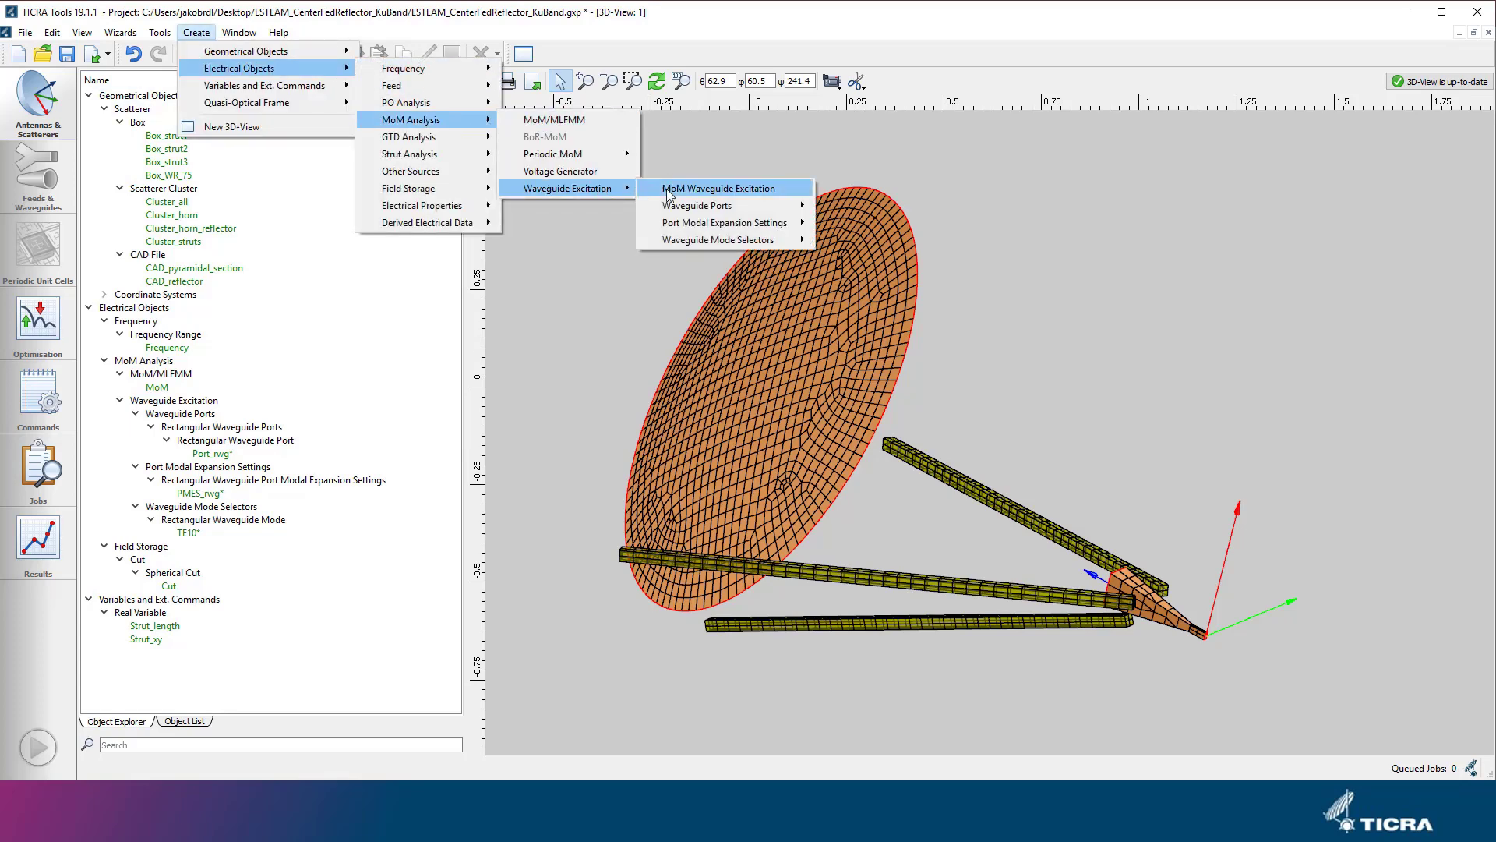
click(668, 191)
drag(328, 190, 148, 195)
text(Excit)
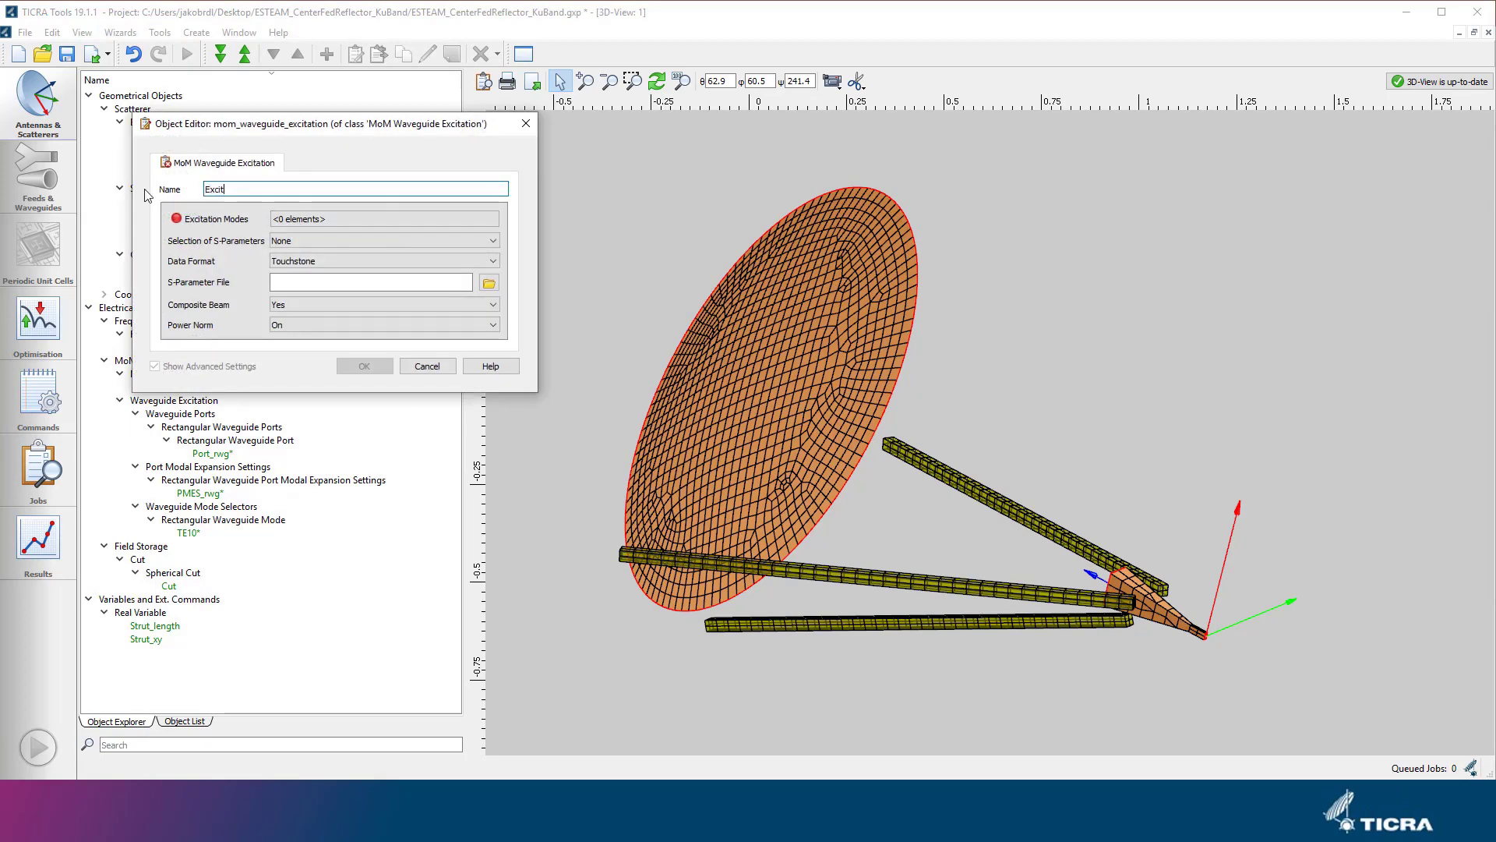
text(ation_rwg)
Add one excitation mode to Excitation_rwg with waveguide port Port_rwg and mode TE10, and accept the object.
double_click(288, 220)
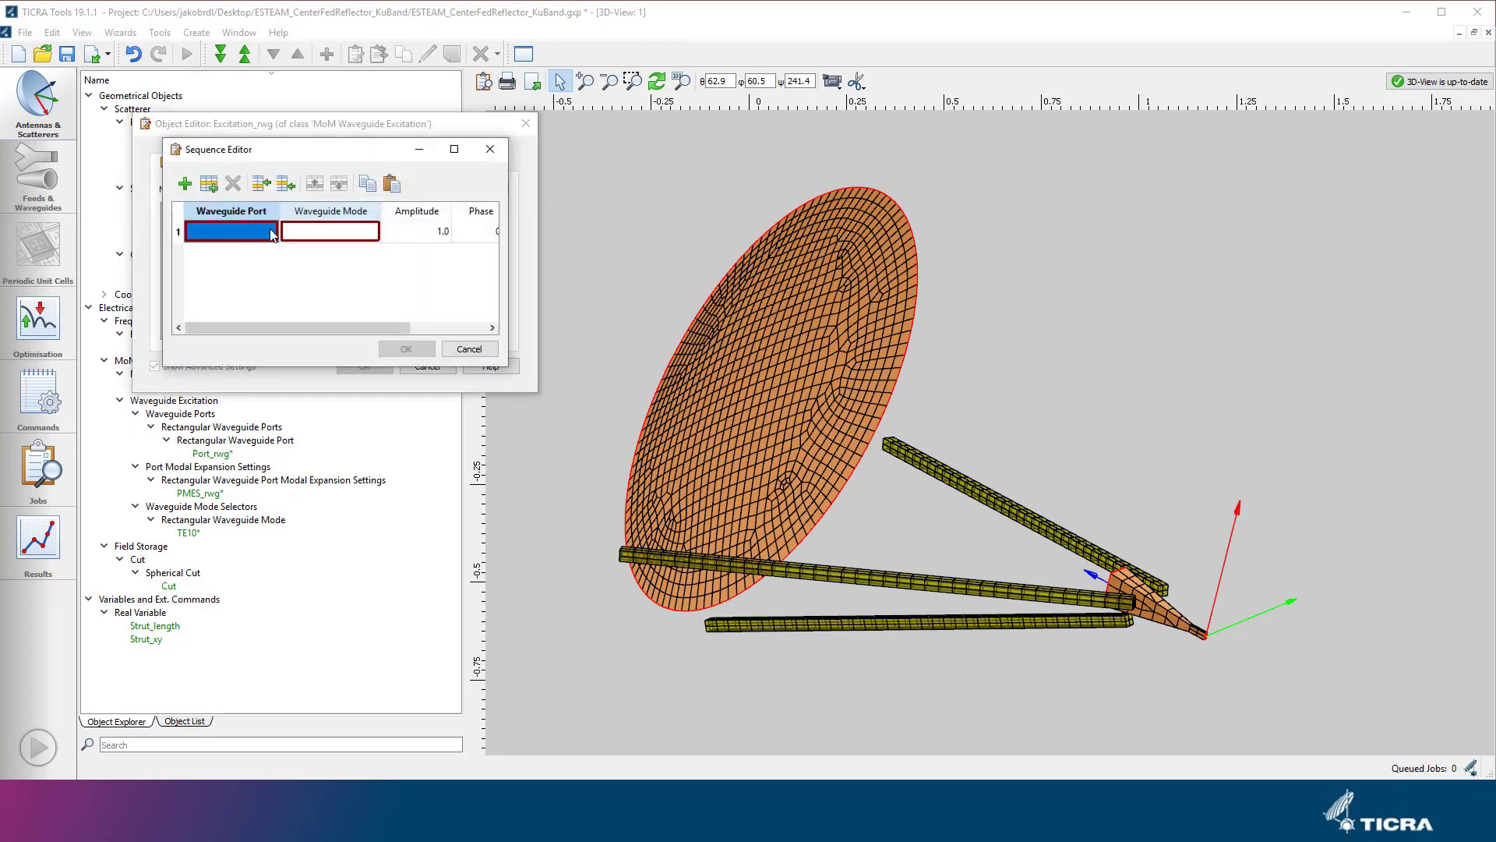
click(241, 232)
click(233, 247)
click(343, 231)
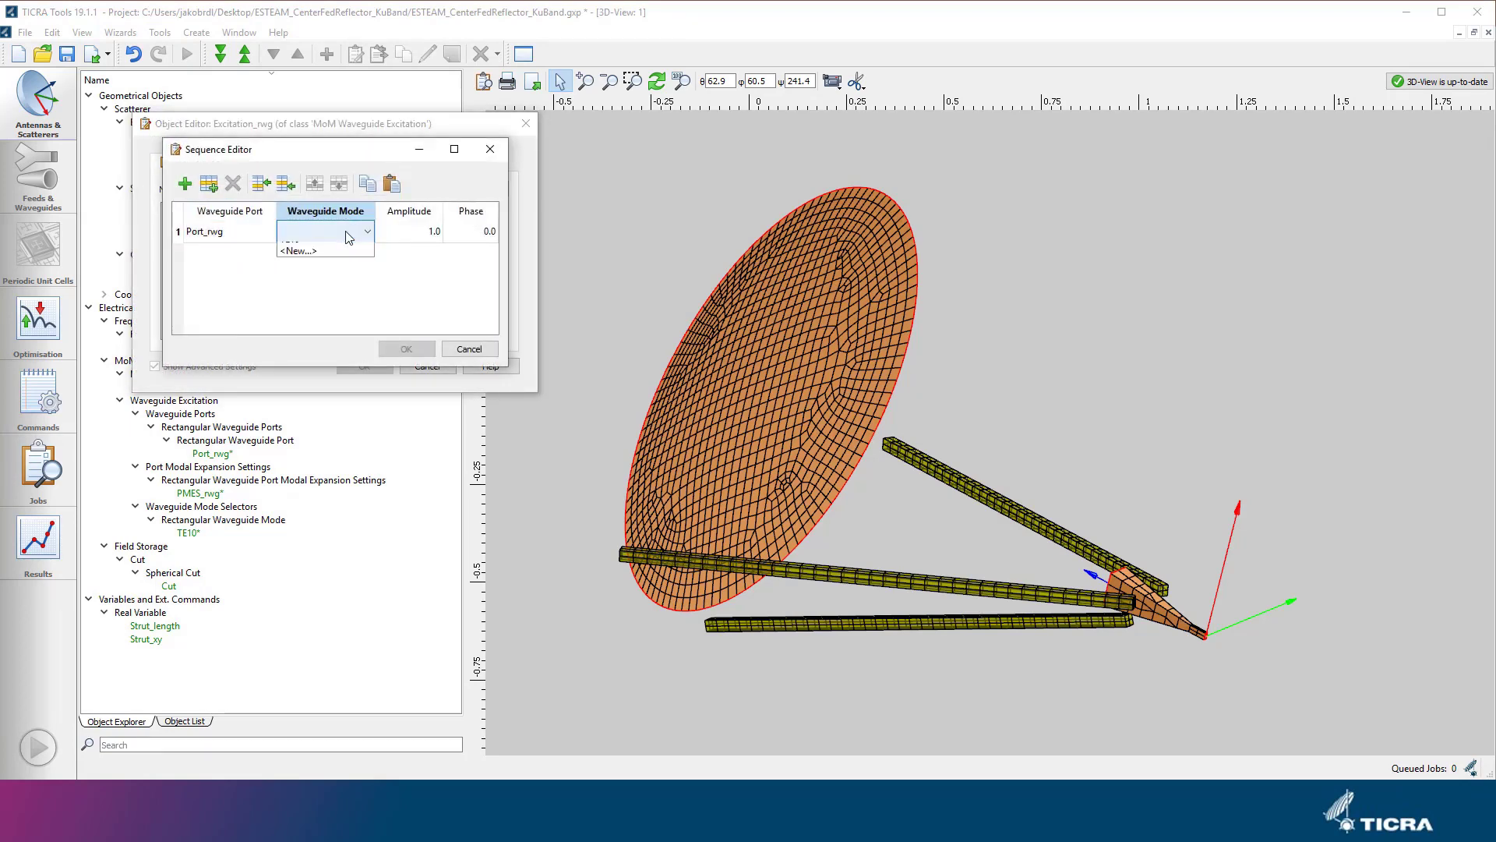
click(349, 249)
click(395, 349)
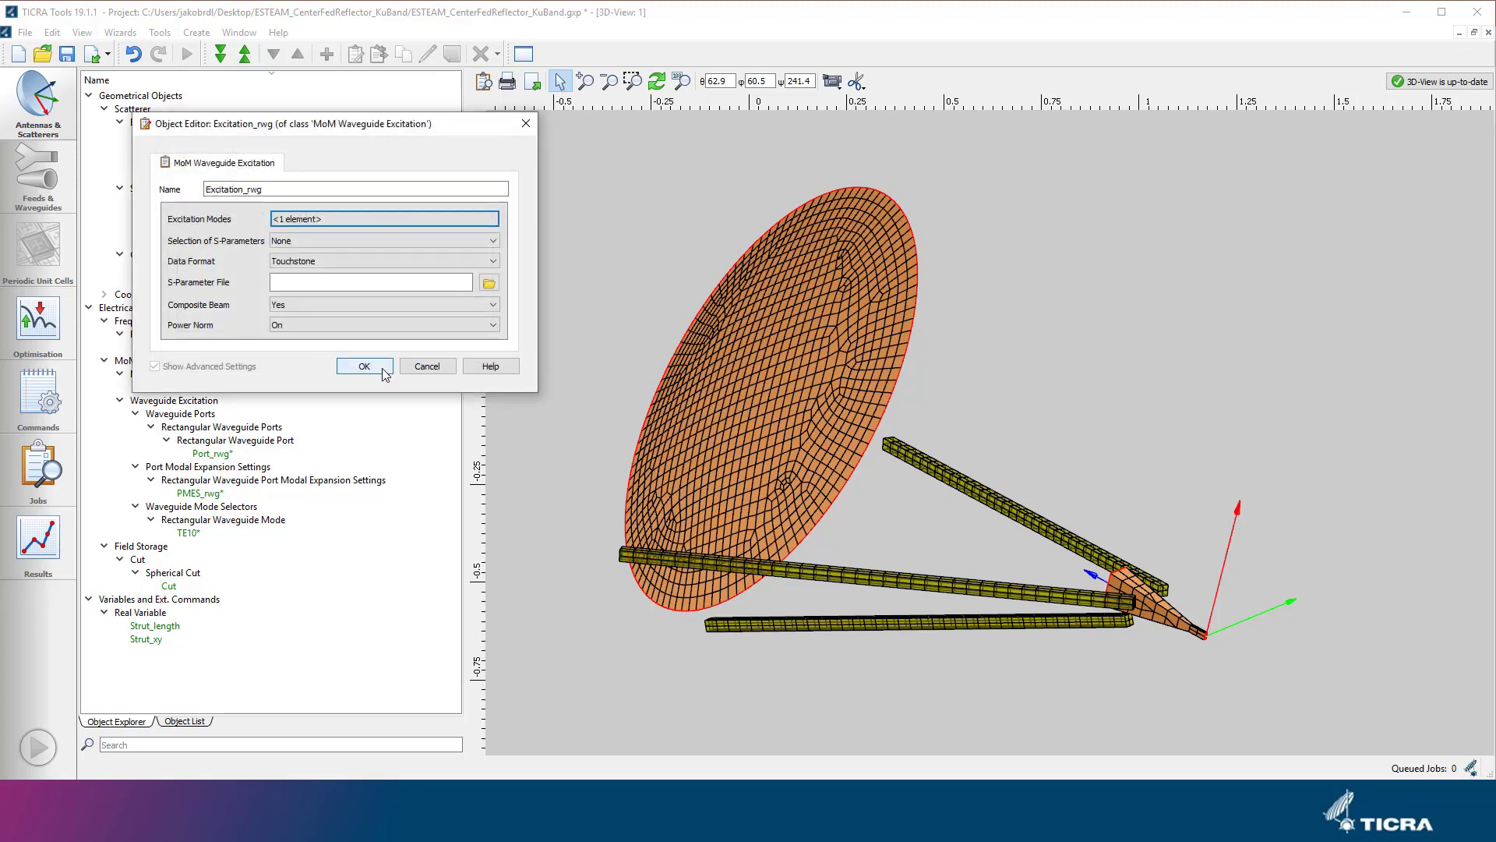
click(382, 368)
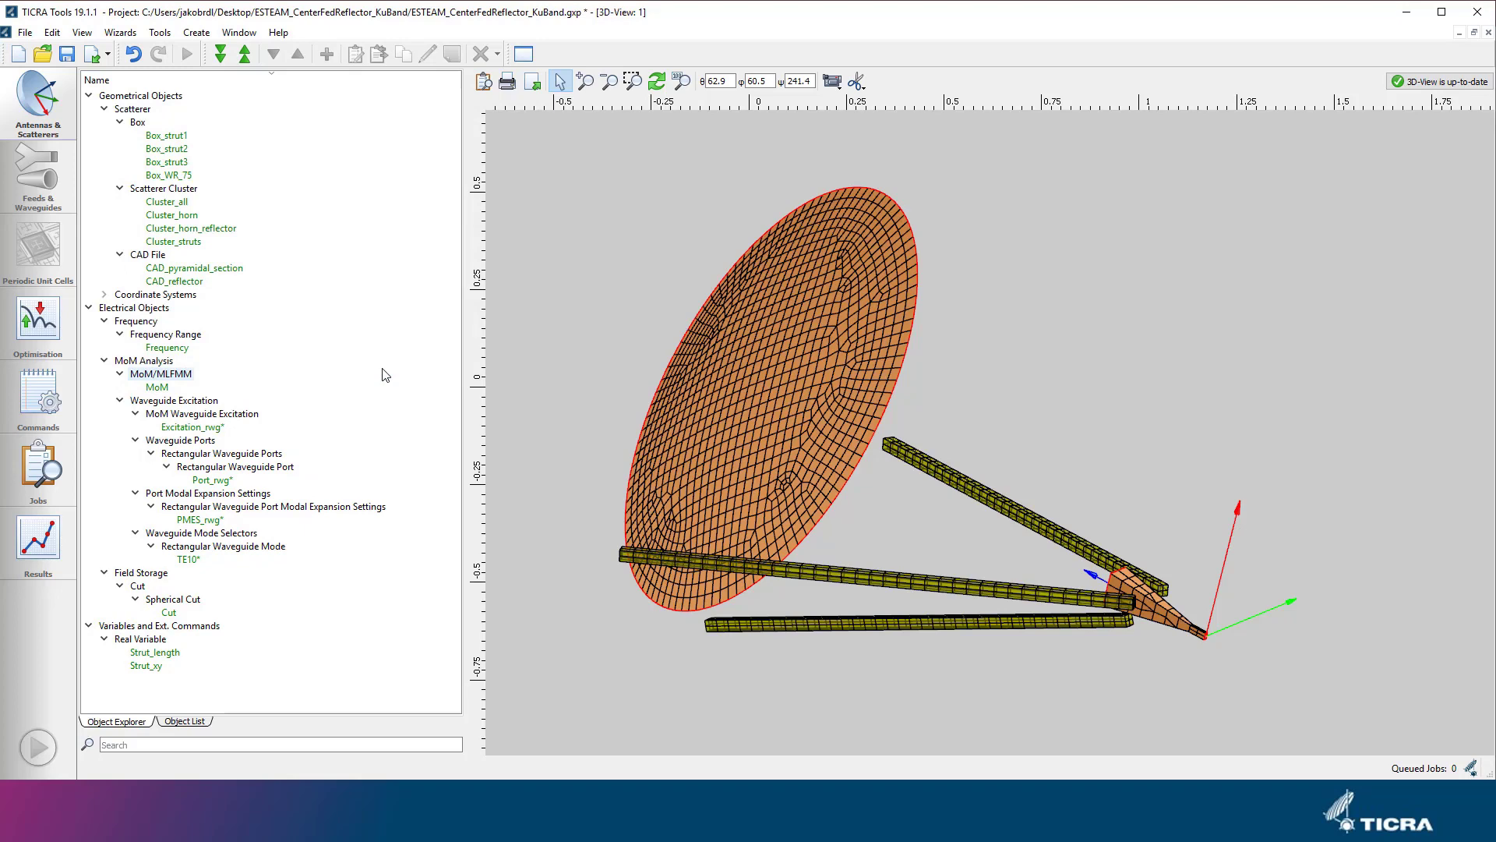
Add Port_rwg to the waveguide ports of the MoM object and assign Coor_rwg_port as its coordinate system.
double_click(160, 388)
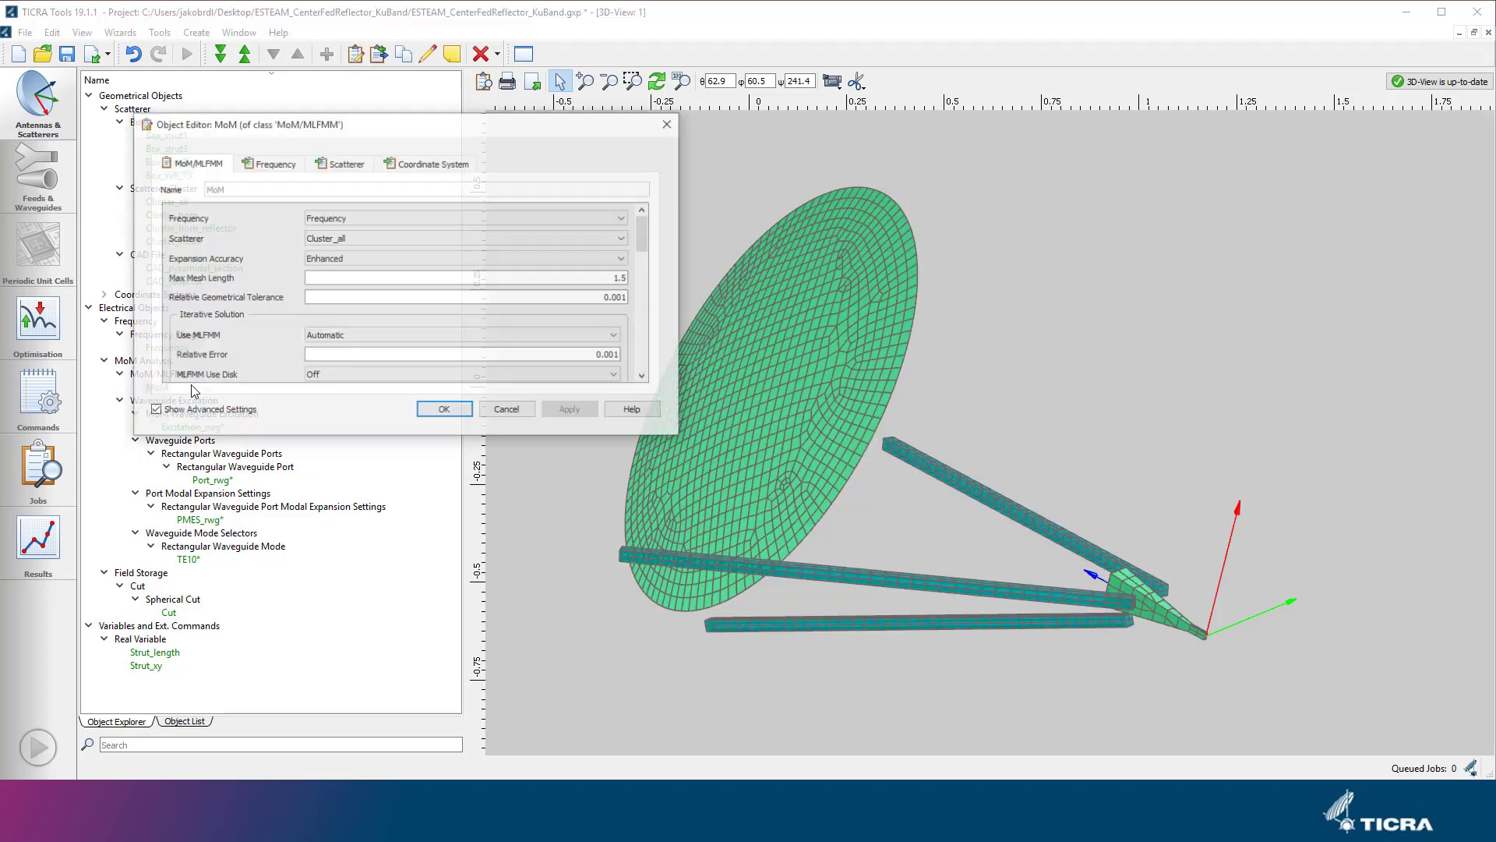
drag(444, 465, 441, 615)
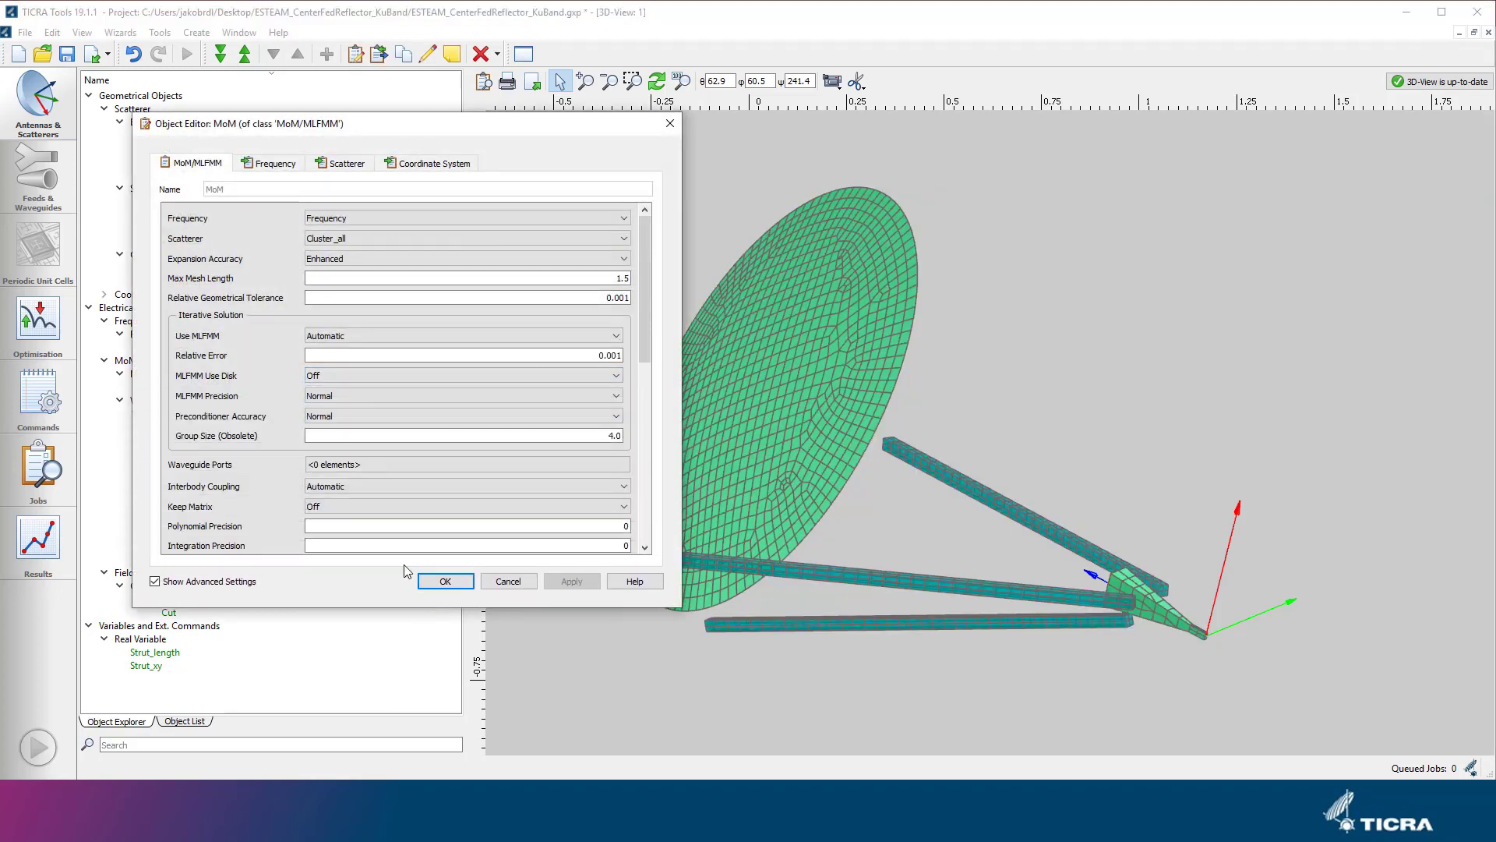
click(389, 464)
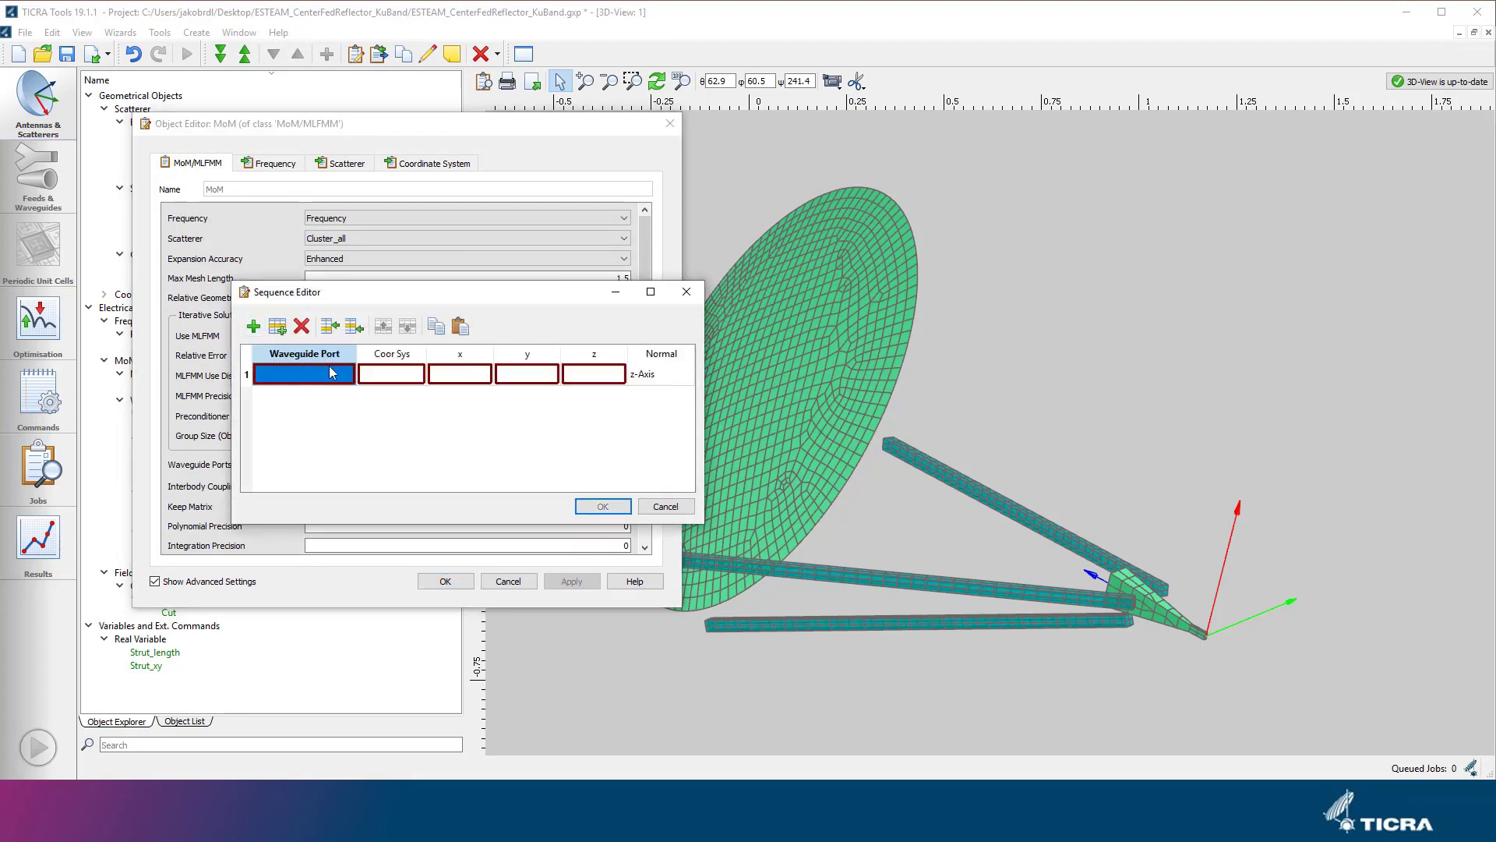
double_click(329, 373)
click(329, 374)
click(328, 398)
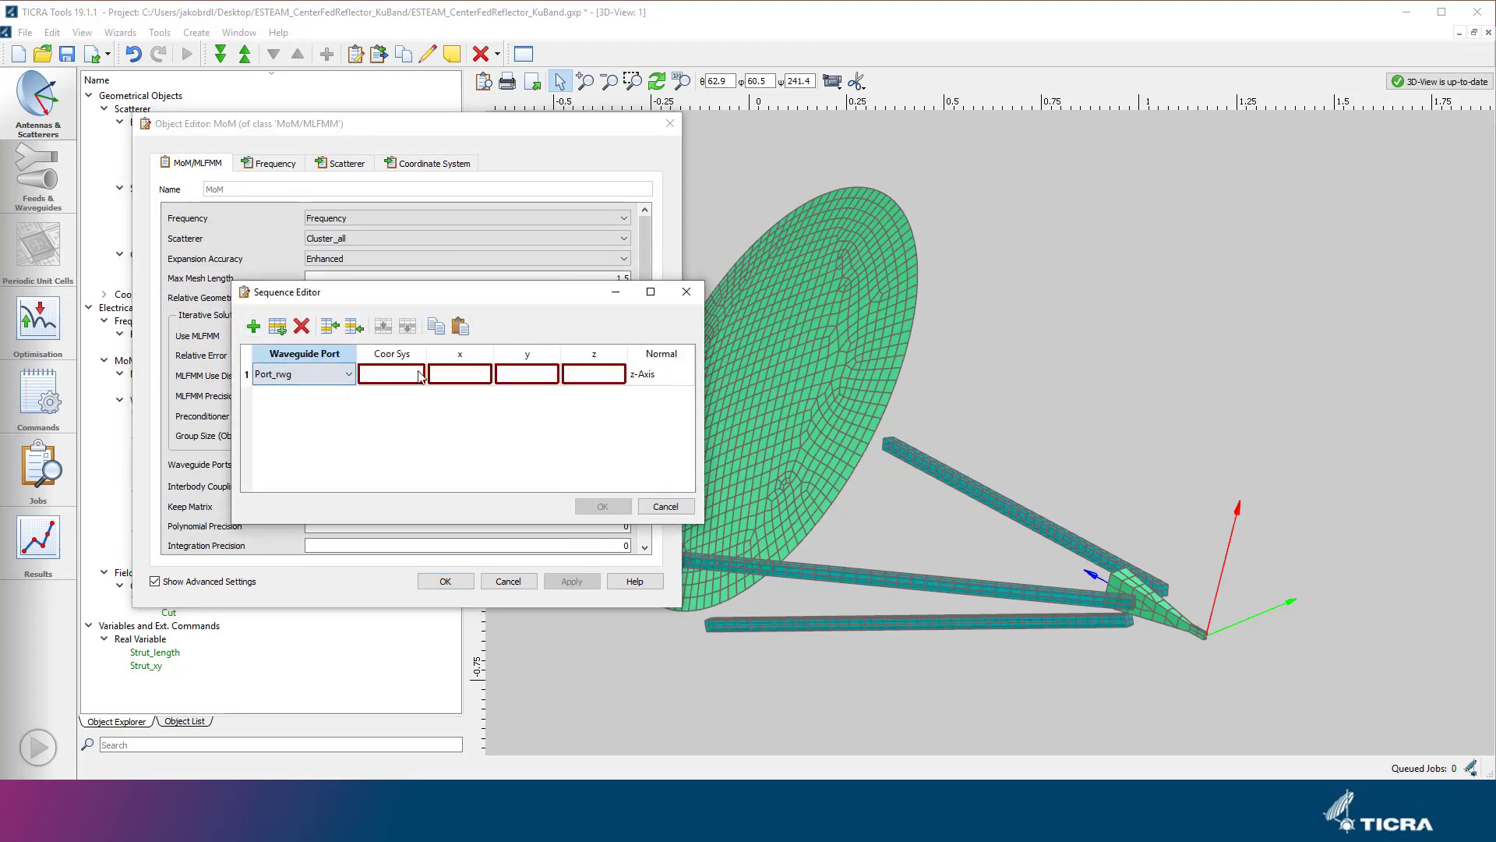
double_click(413, 374)
click(417, 376)
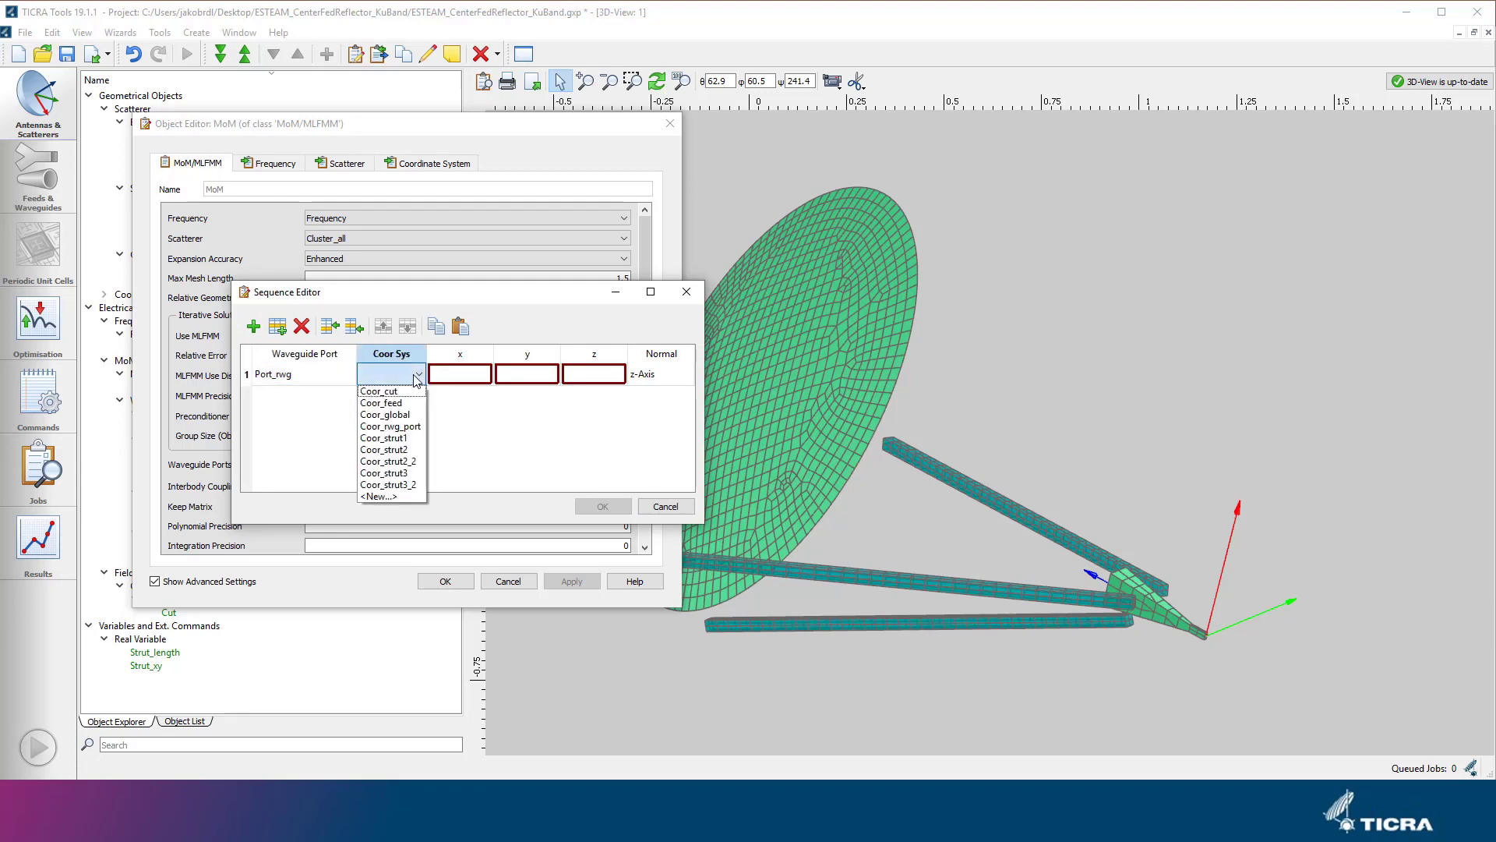
click(409, 426)
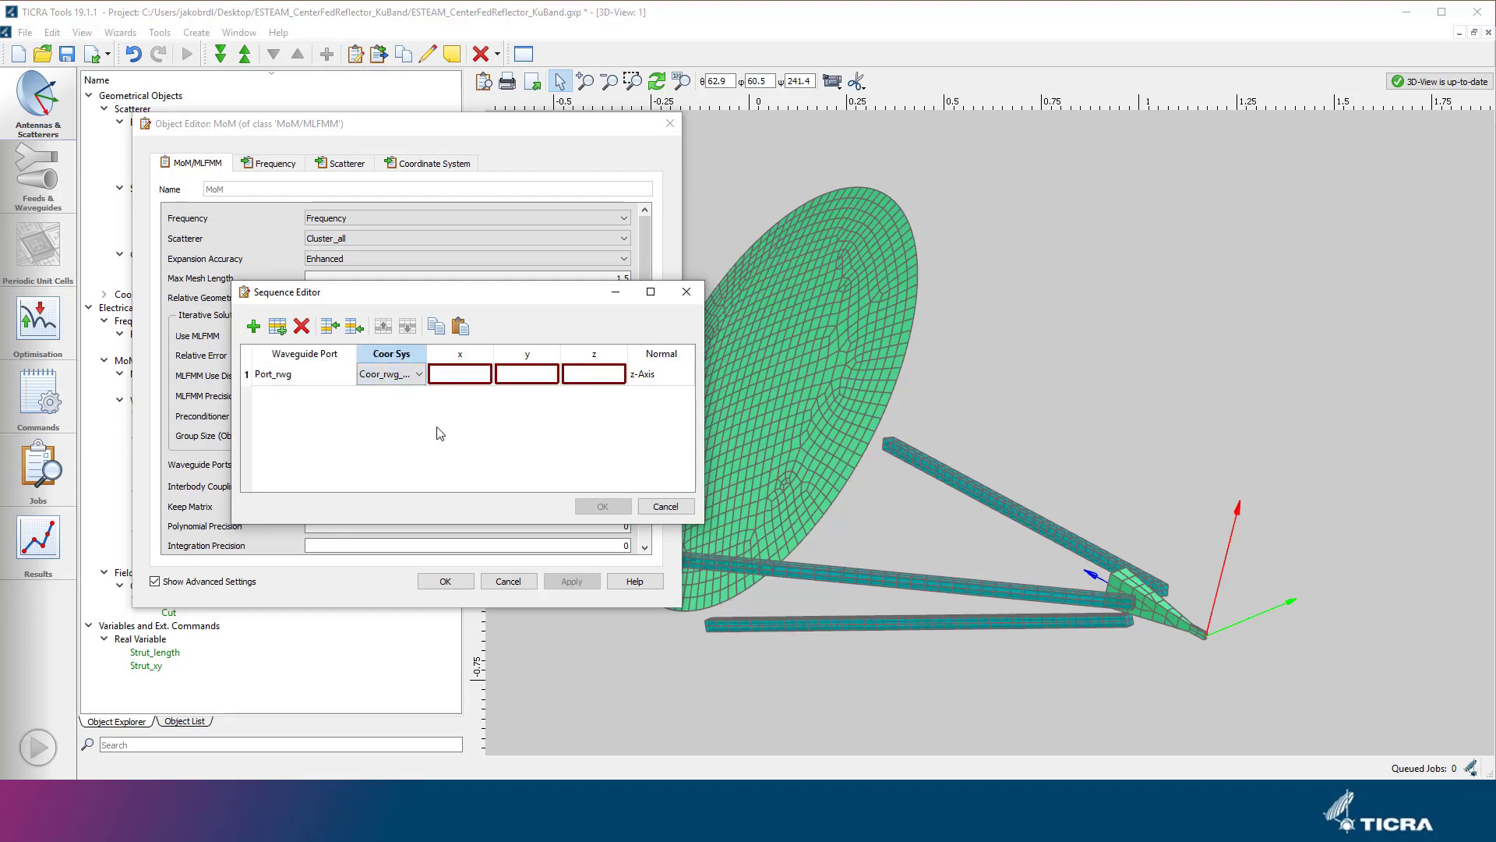
Set the port entry's x, y and z position to 0 m and apply the change to the MoM object.
double_click(473, 376)
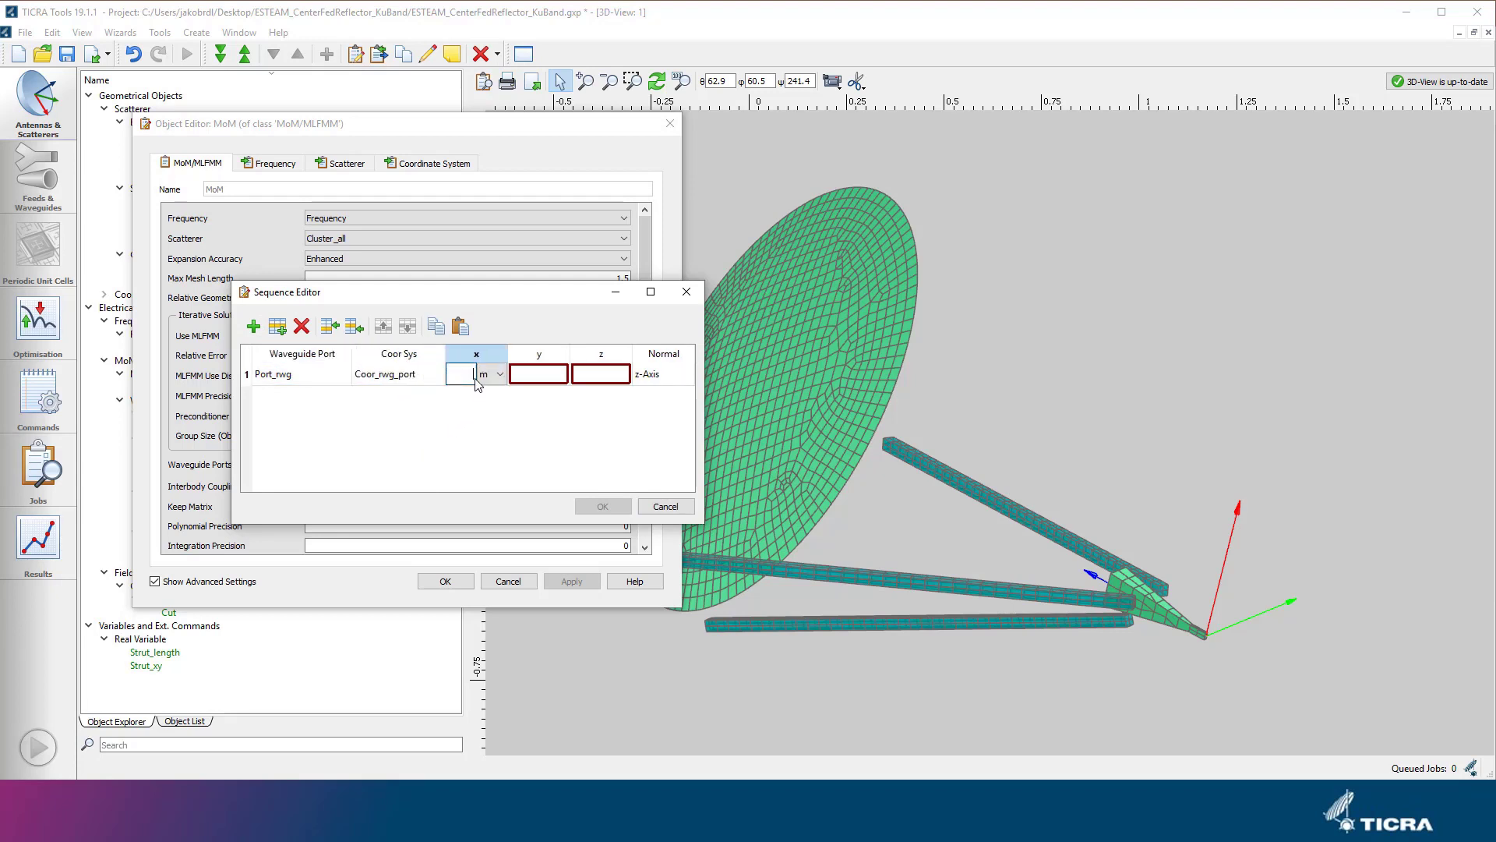
double_click(519, 377)
text(0)
double_click(588, 380)
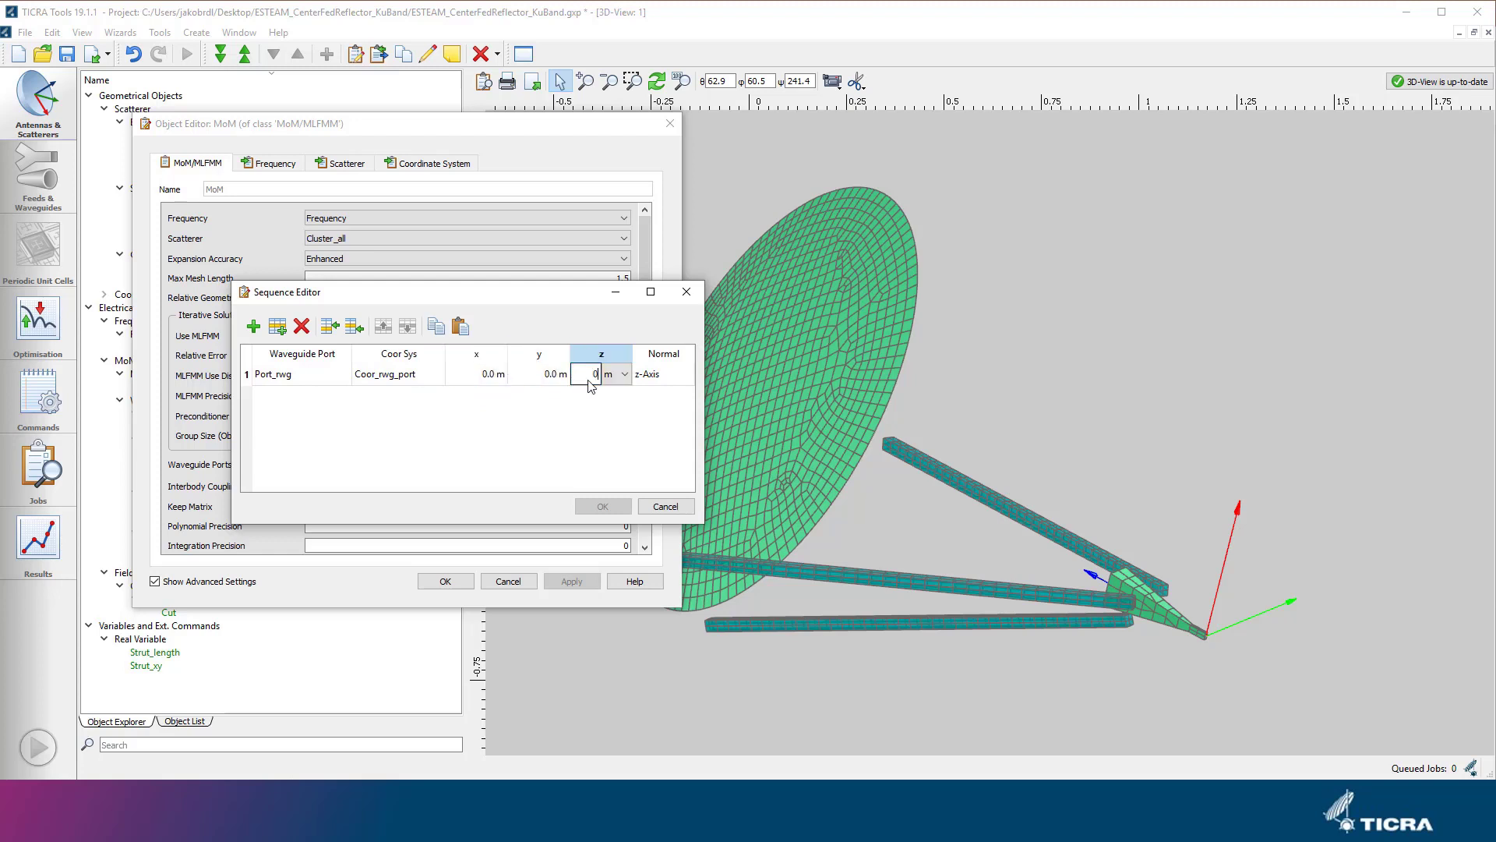
click(605, 402)
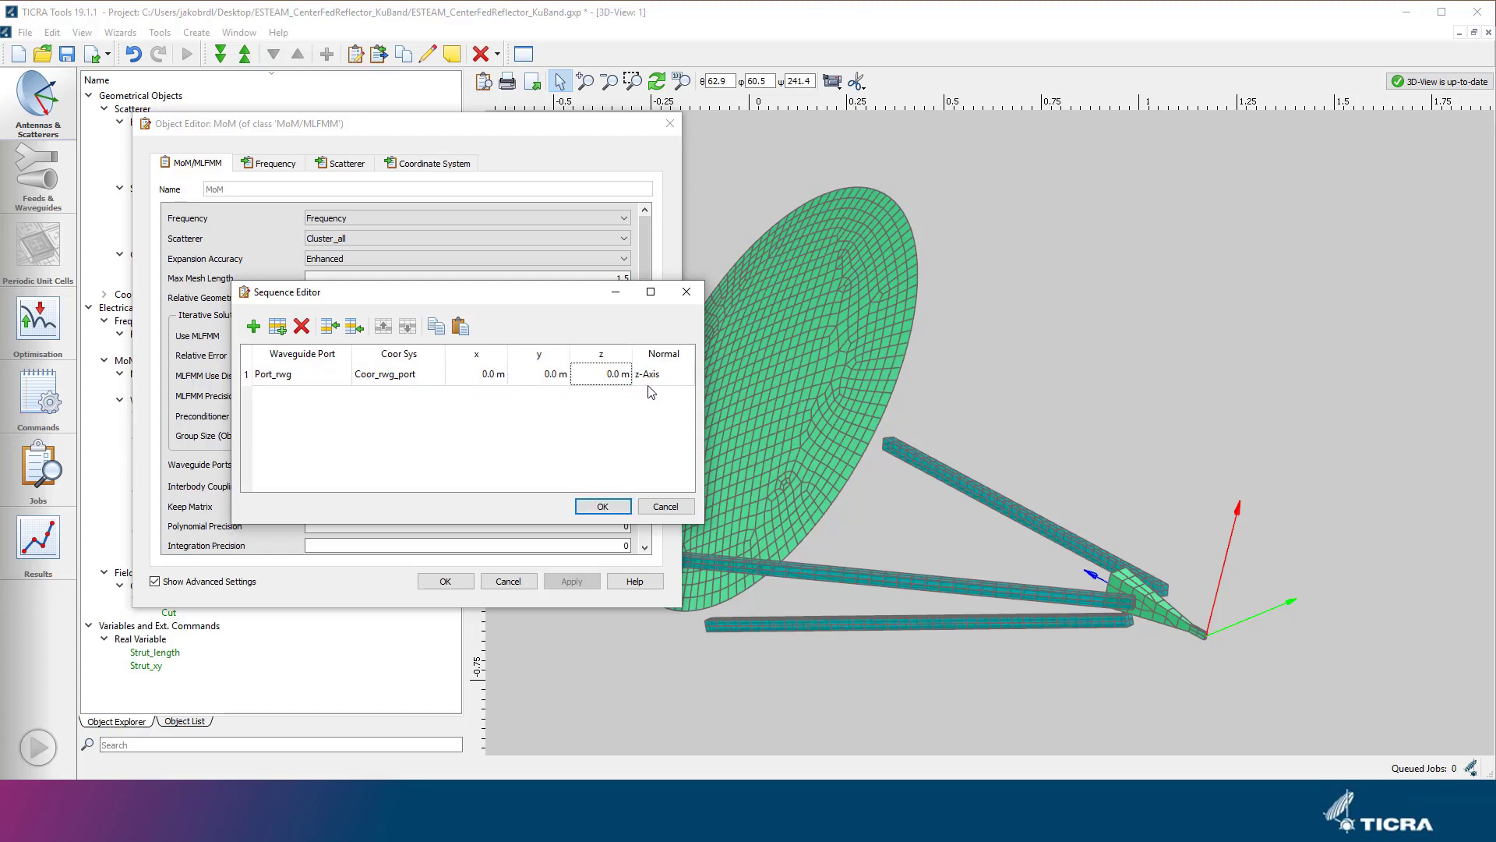
click(602, 507)
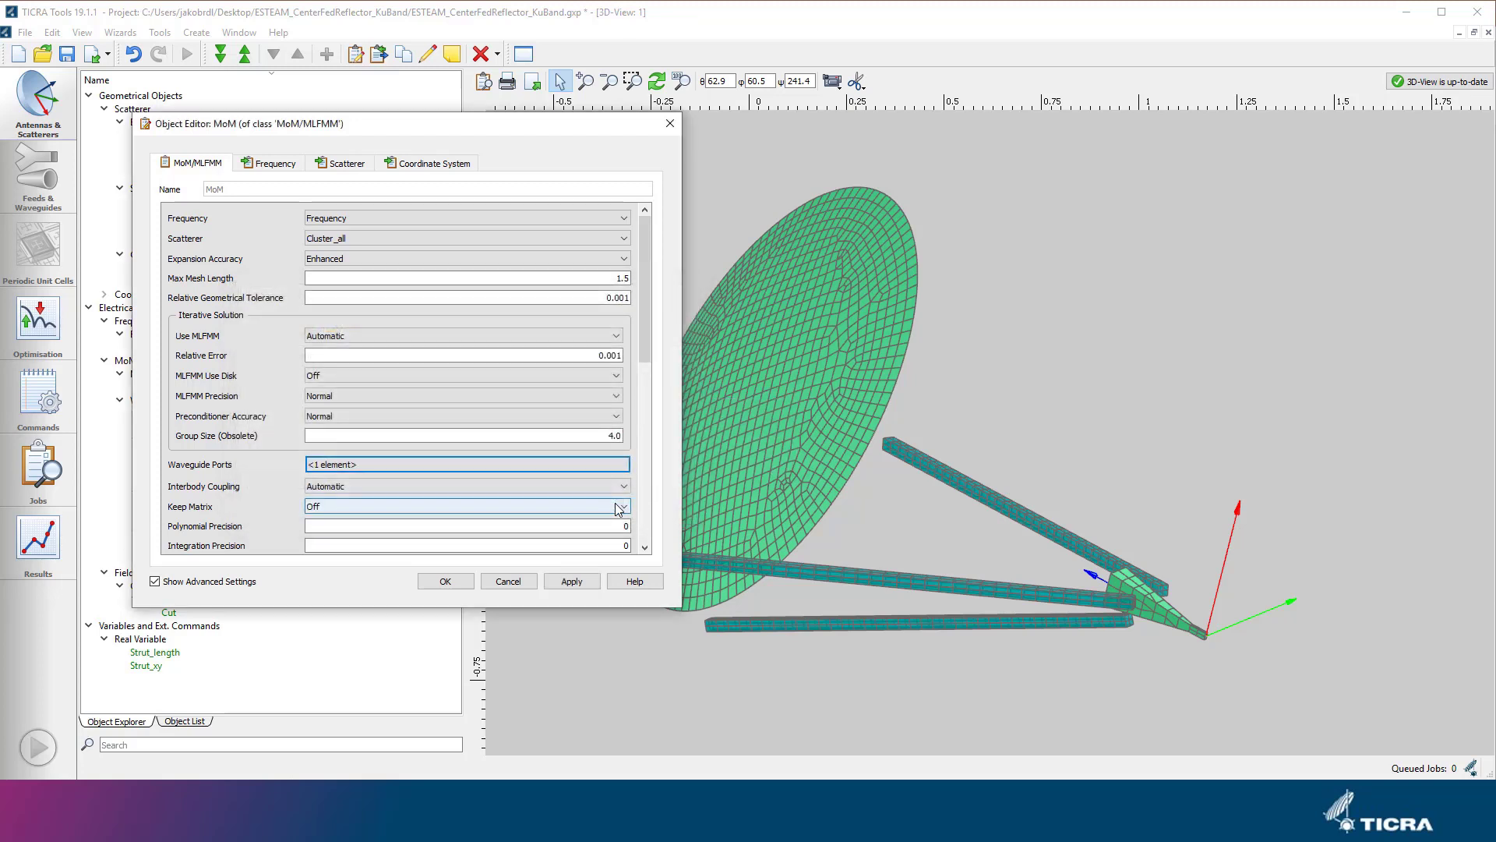
click(589, 582)
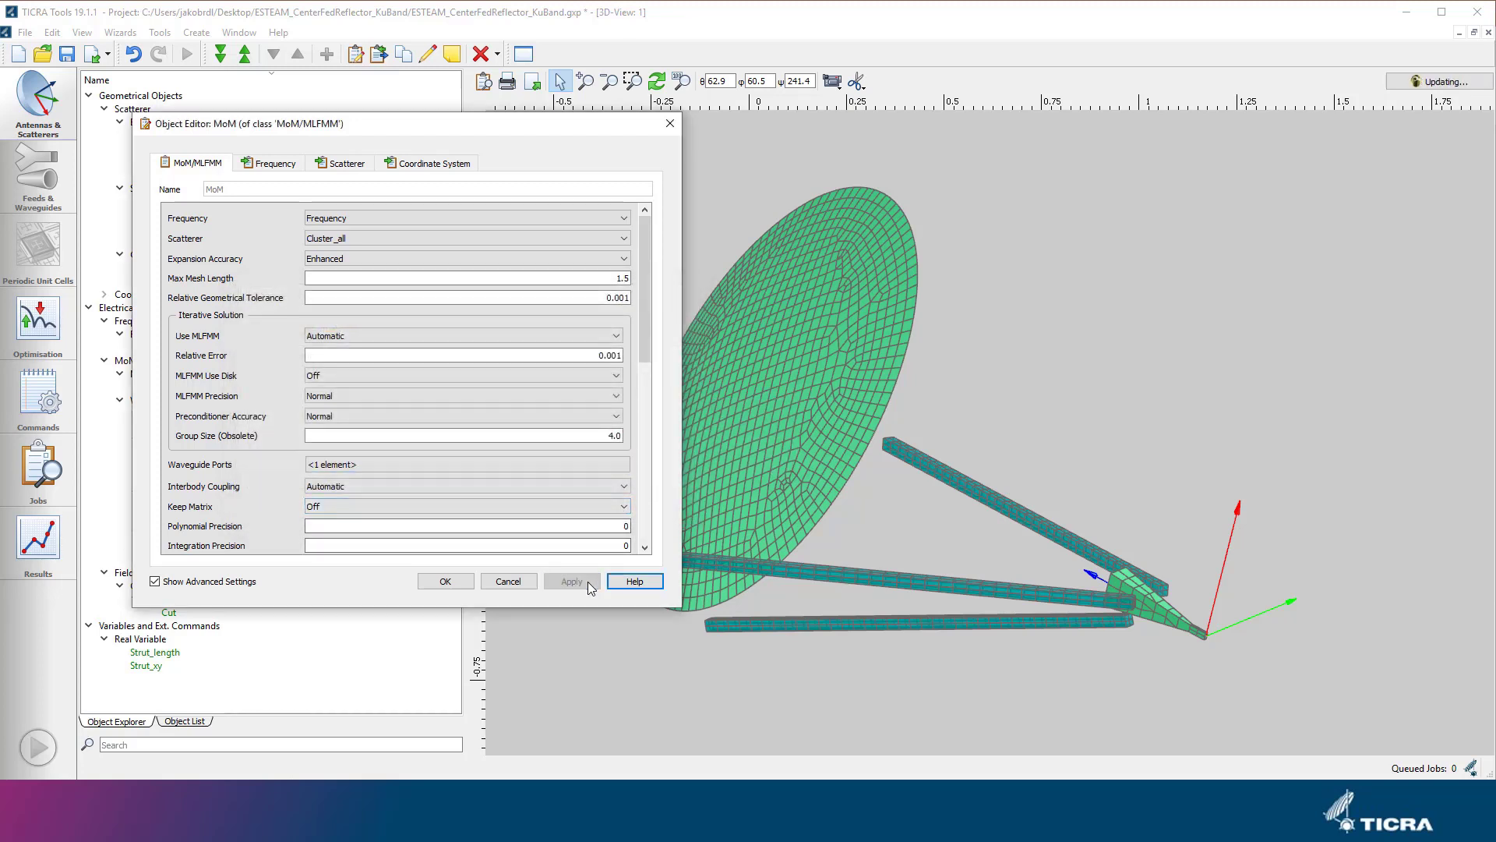
Examine the waveguide port at the narrow end of the horn in the 3D view and close the MoM object.
click(1145, 485)
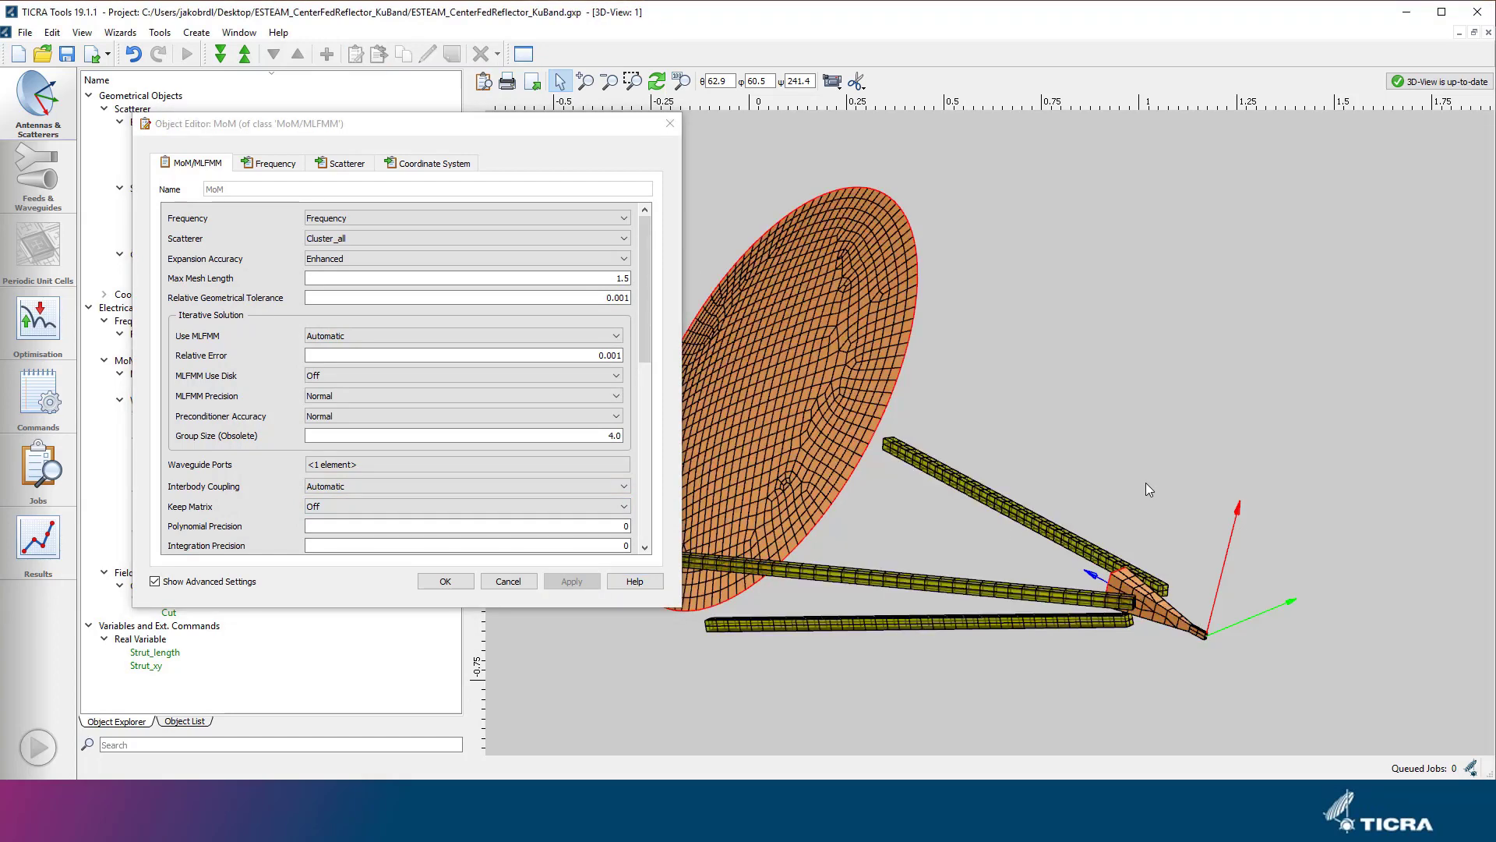
scroll(1201, 646, up, 10)
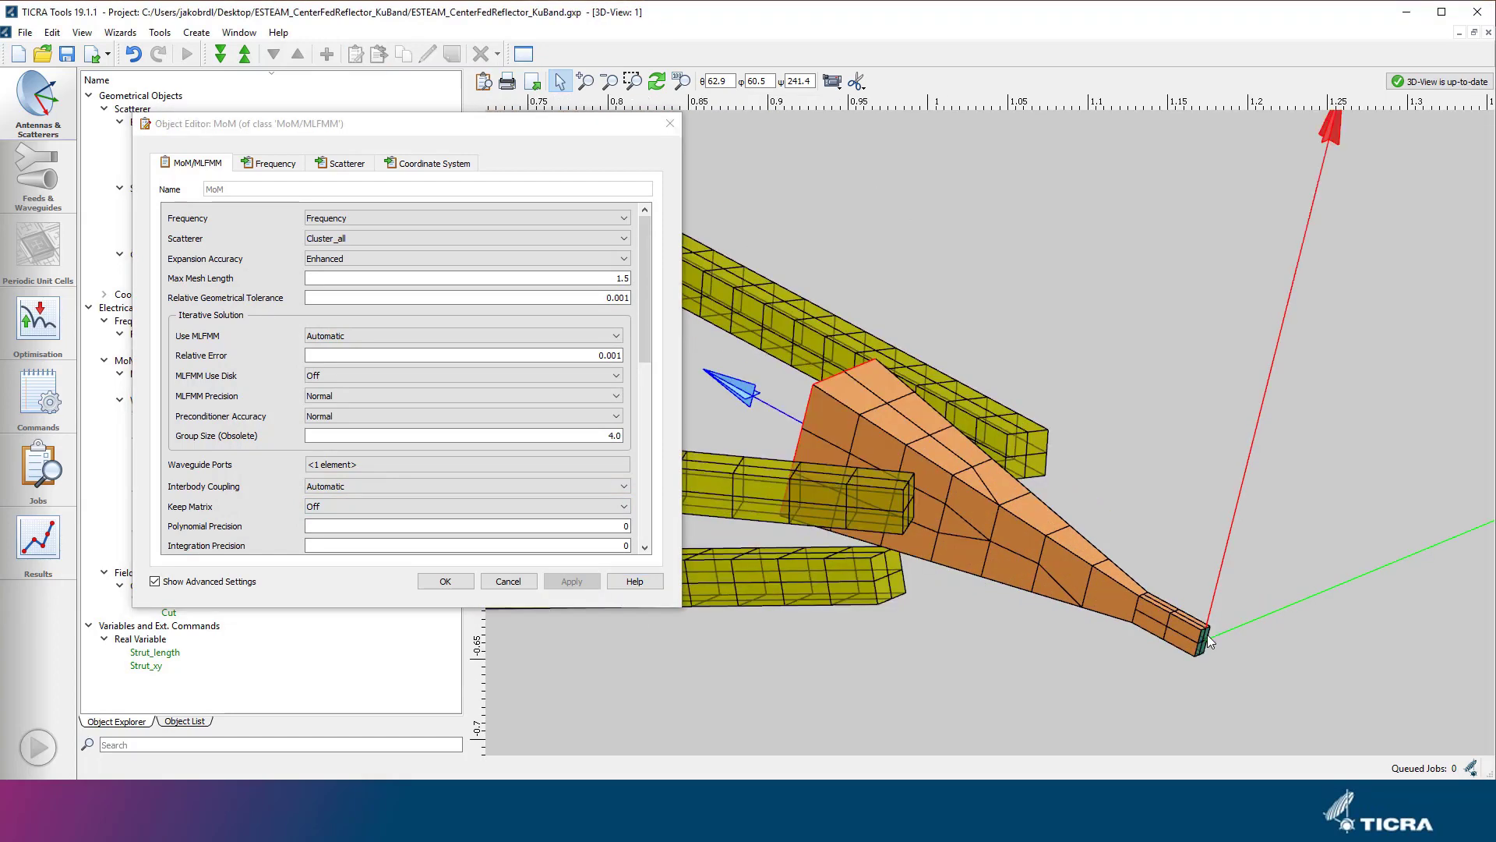
drag(1205, 636, 1158, 504)
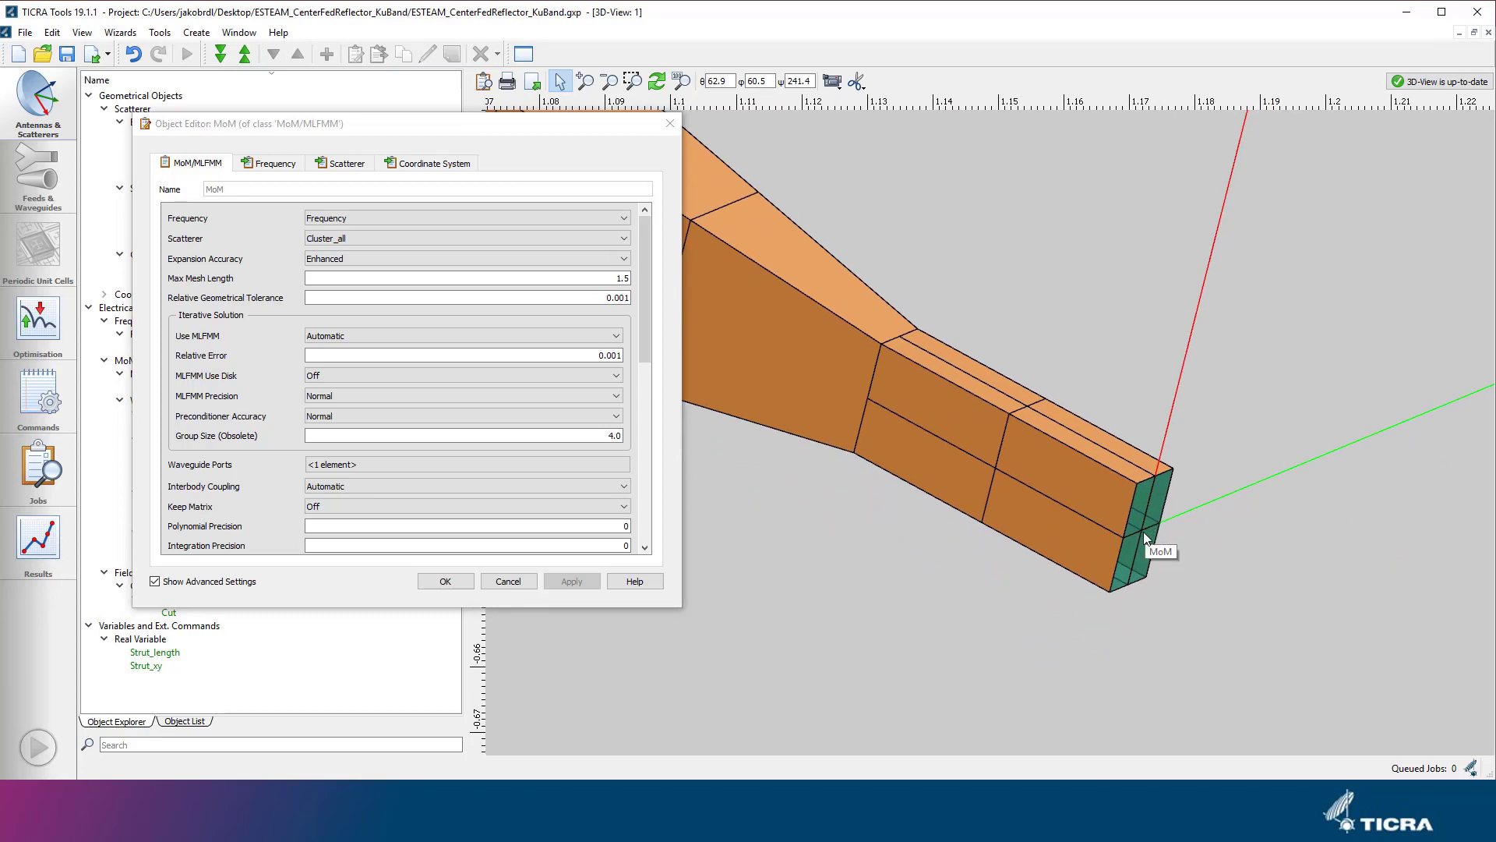
click(445, 581)
scroll(773, 535, down, 10)
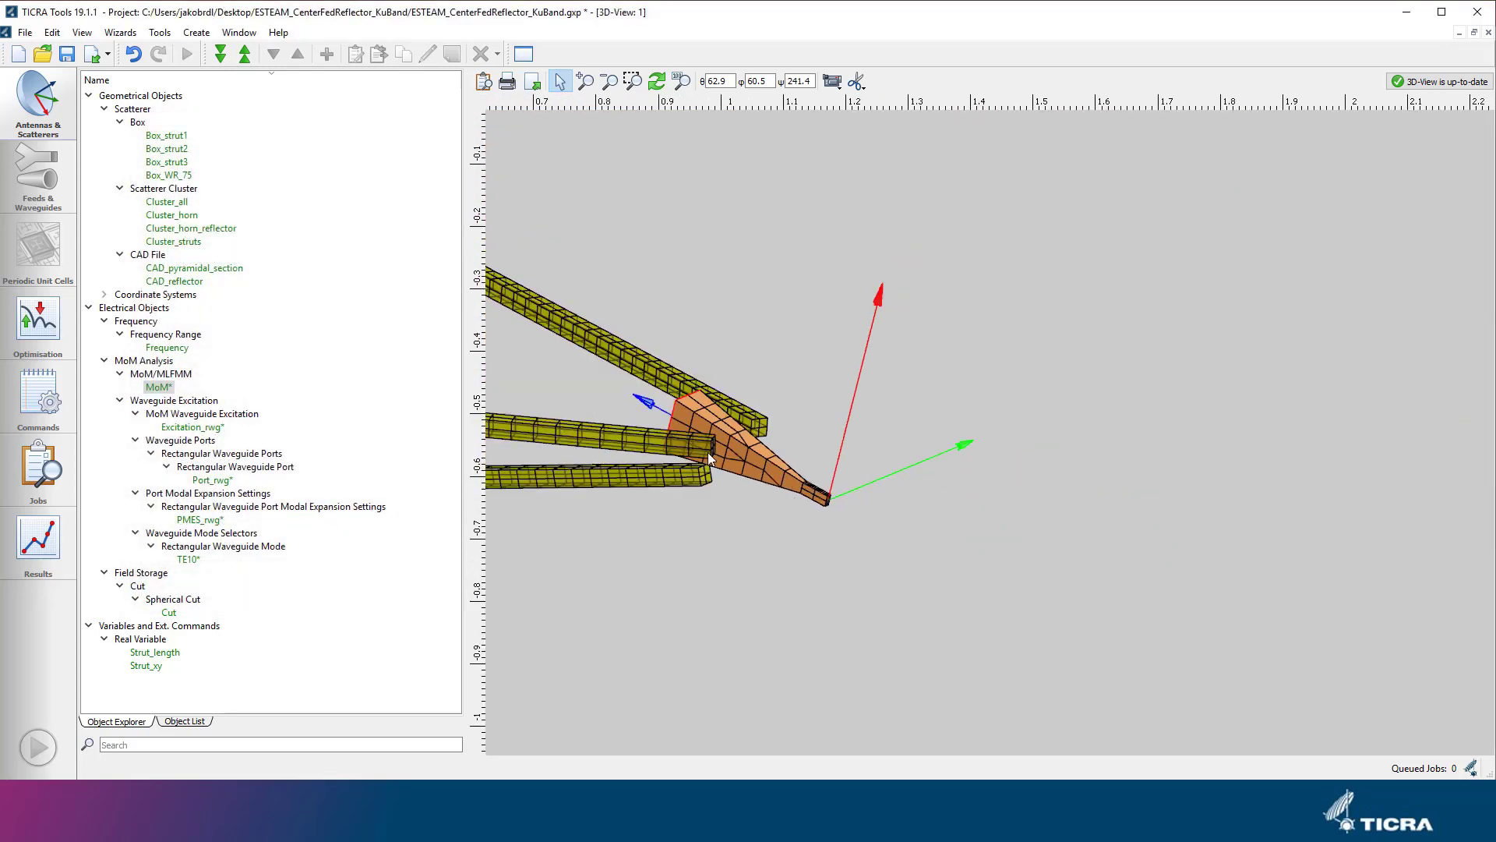
drag(708, 452, 946, 457)
scroll(947, 457, down, 4)
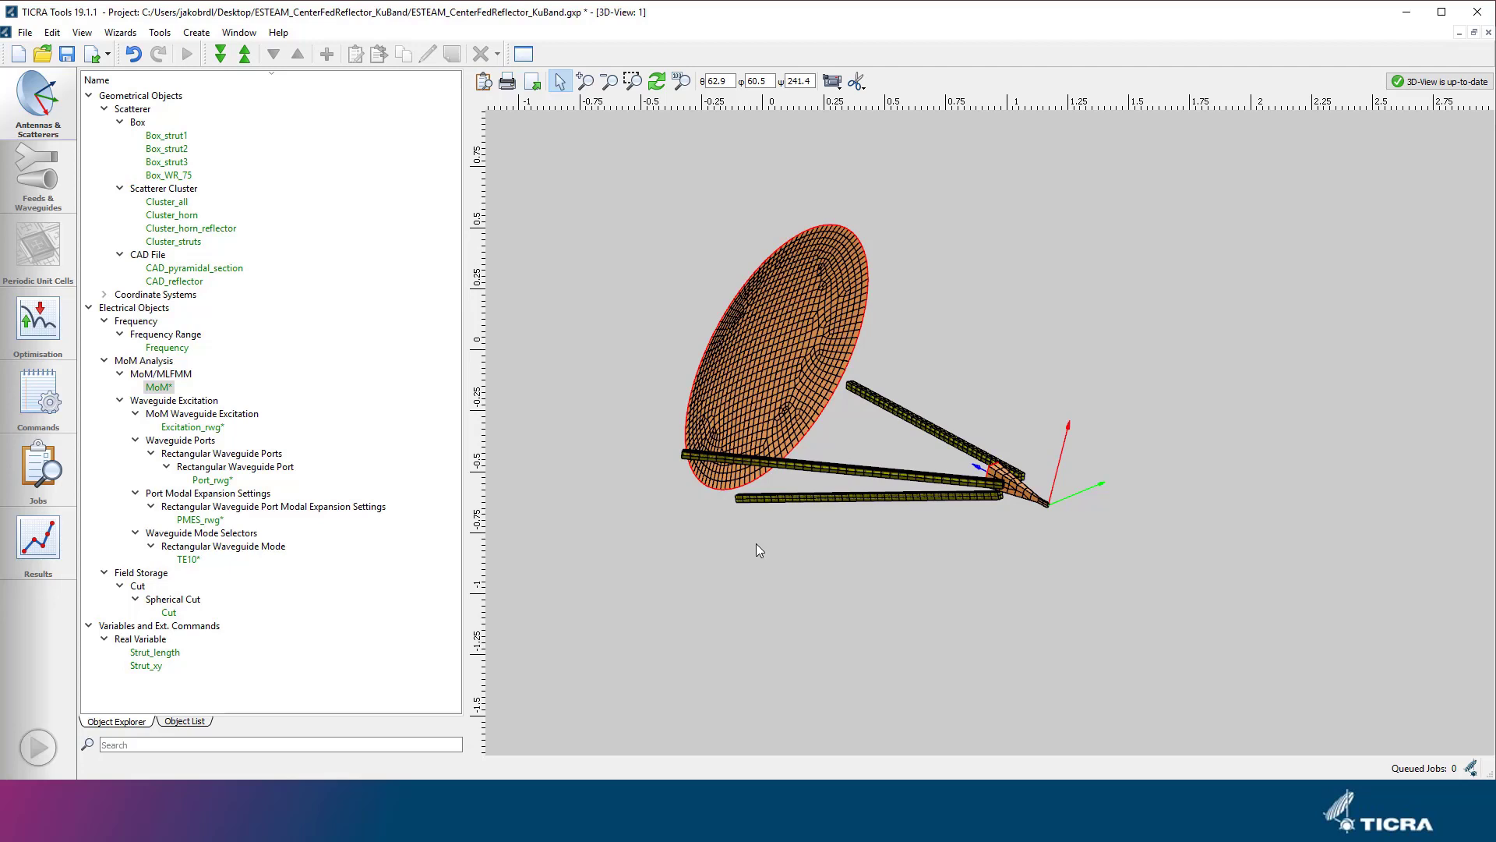
Add a Get Currents command to the MAIN Function with Excitation_rwg as source and MoM as target.
click(52, 404)
click(387, 103)
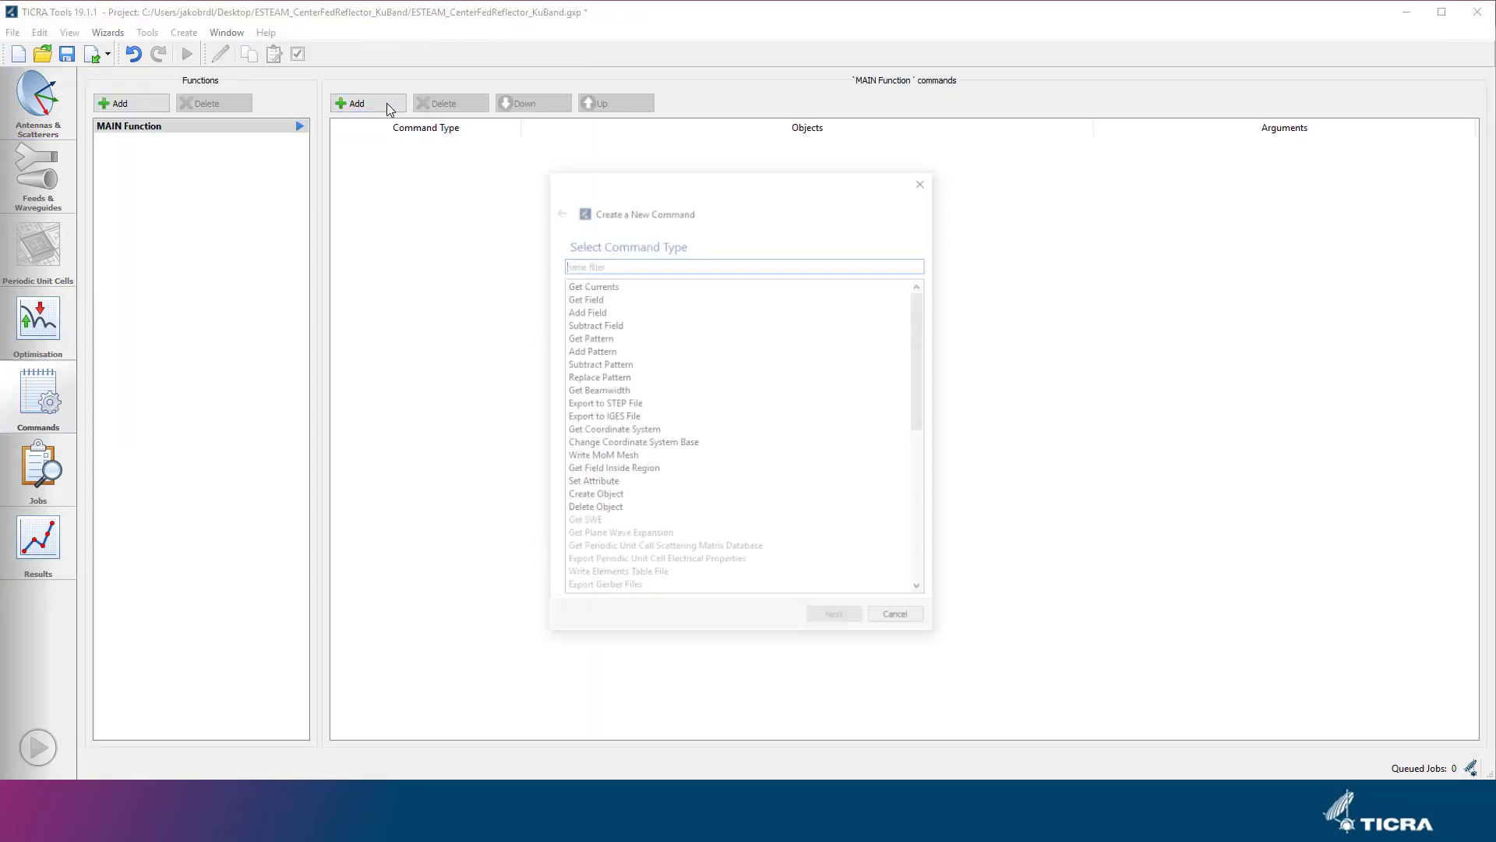
click(593, 284)
click(836, 619)
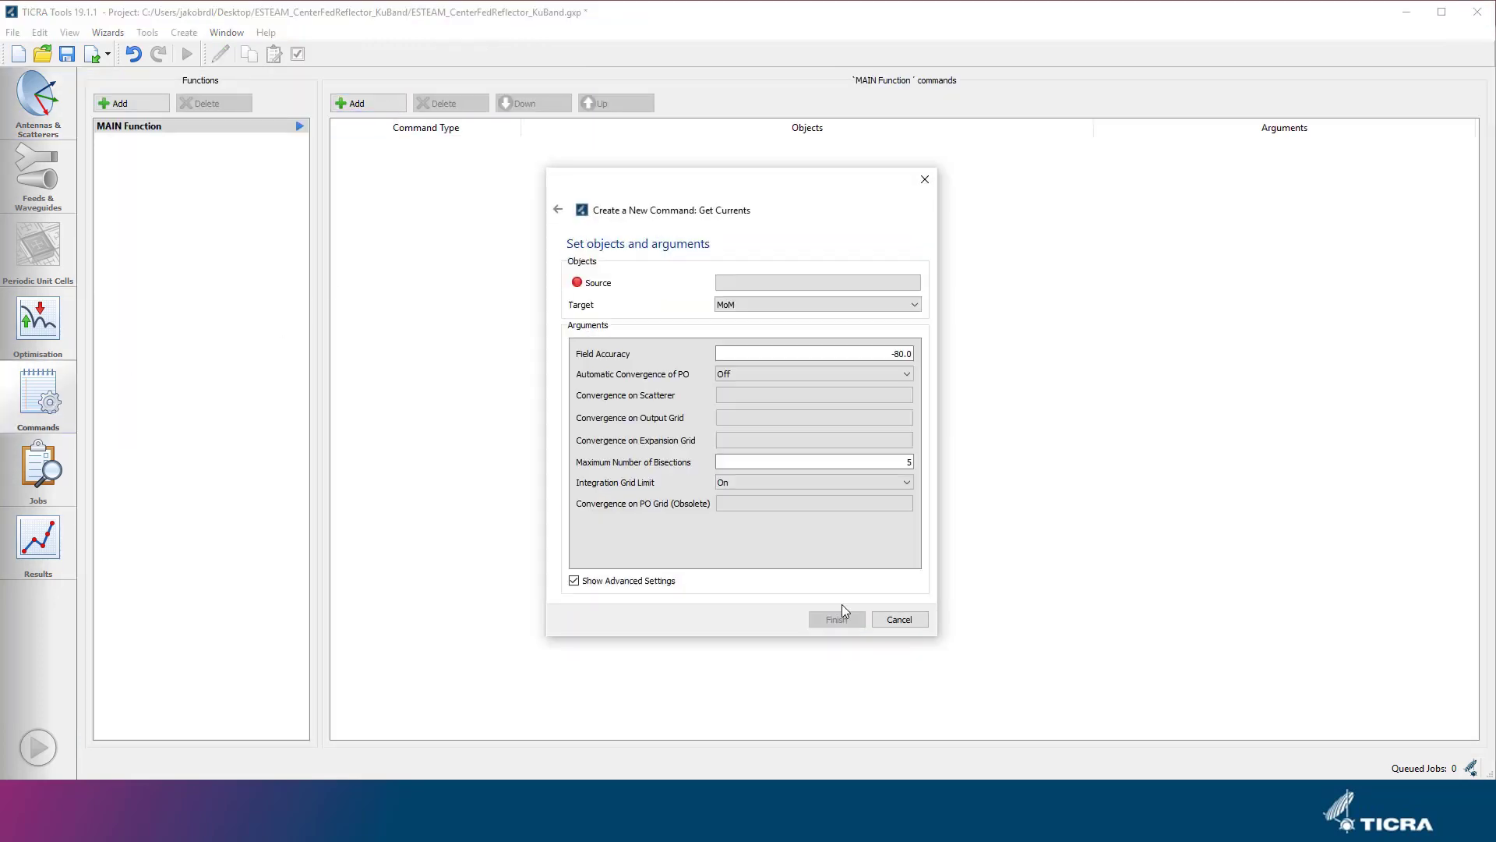
click(784, 284)
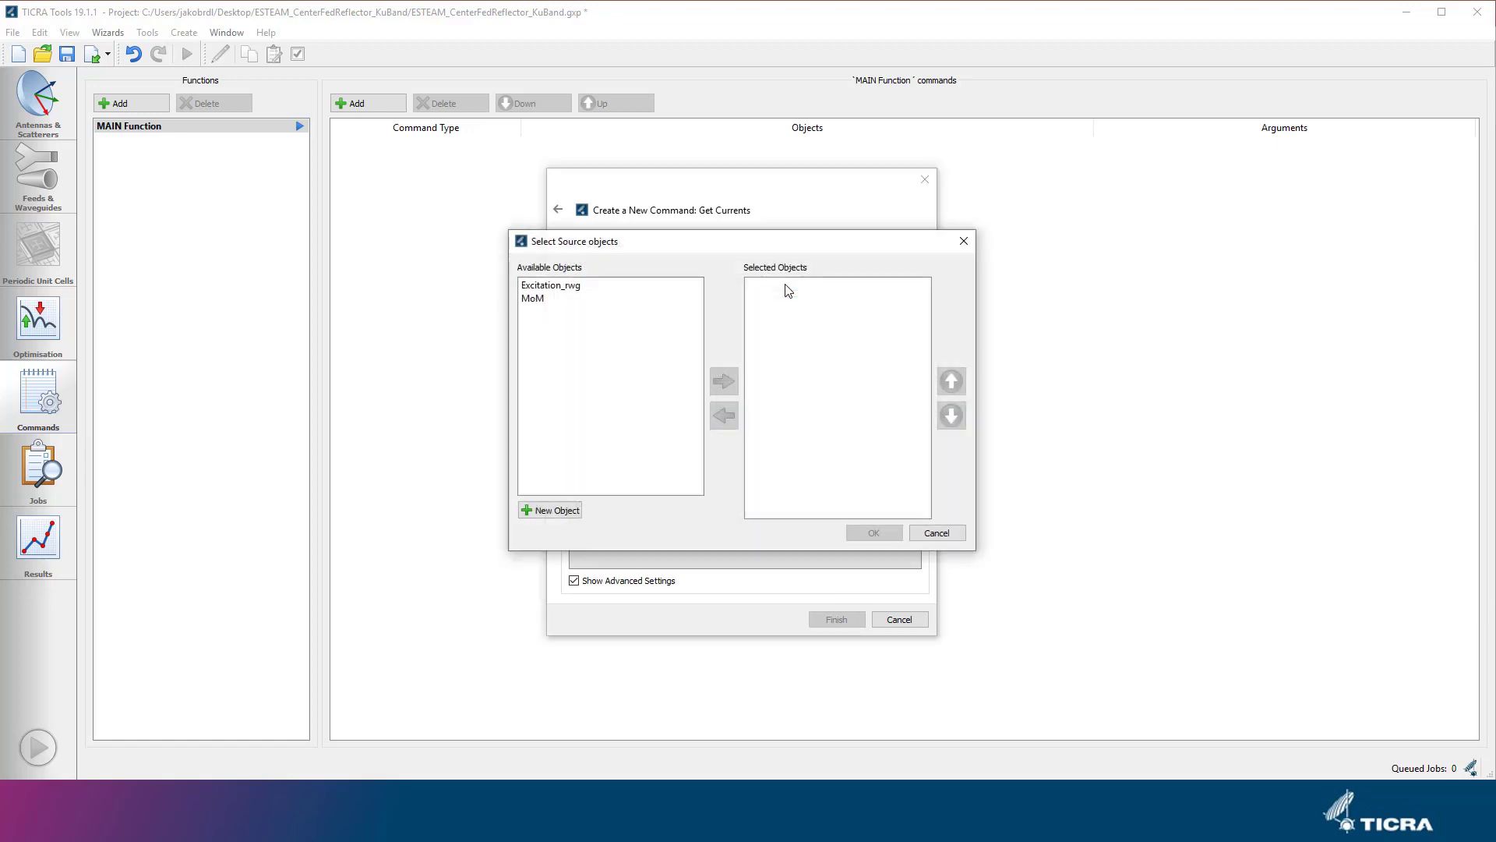
click(587, 287)
click(724, 382)
click(873, 532)
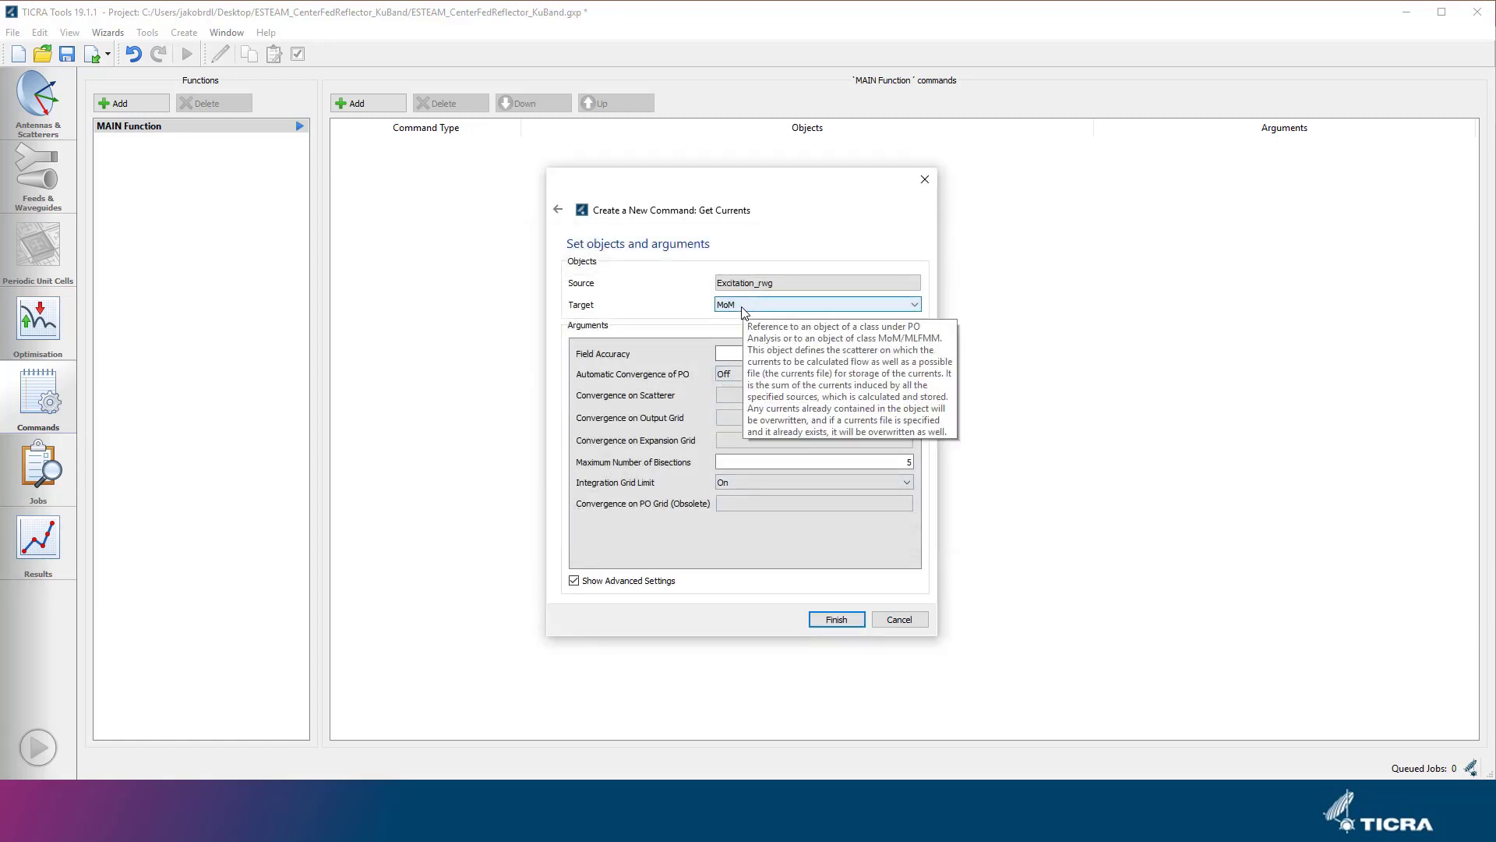
click(826, 620)
click(553, 357)
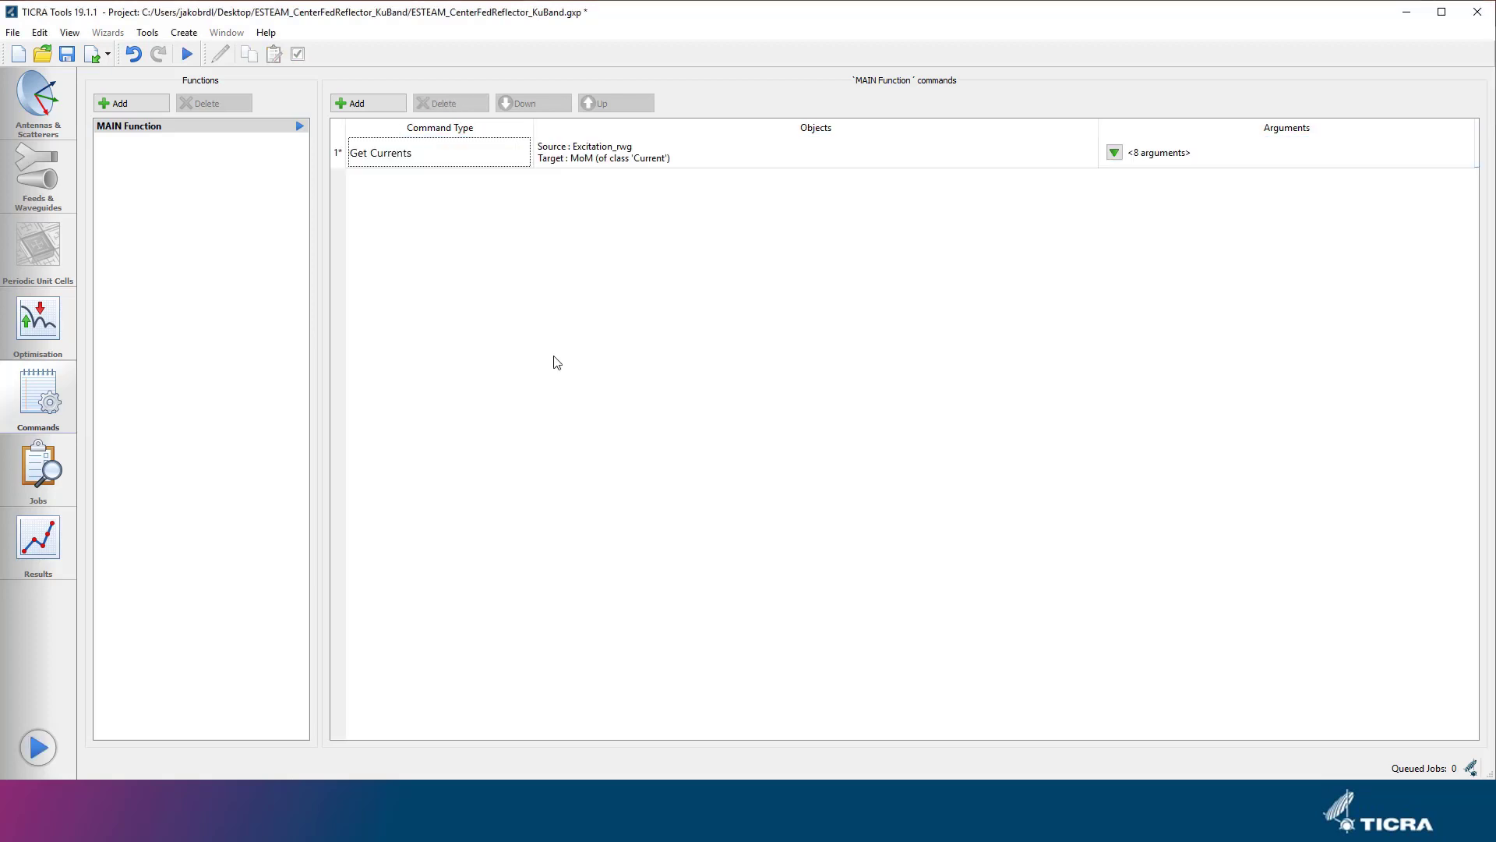
Add a Get Field command to the MAIN Function with MoM as source and Cut as target.
click(387, 103)
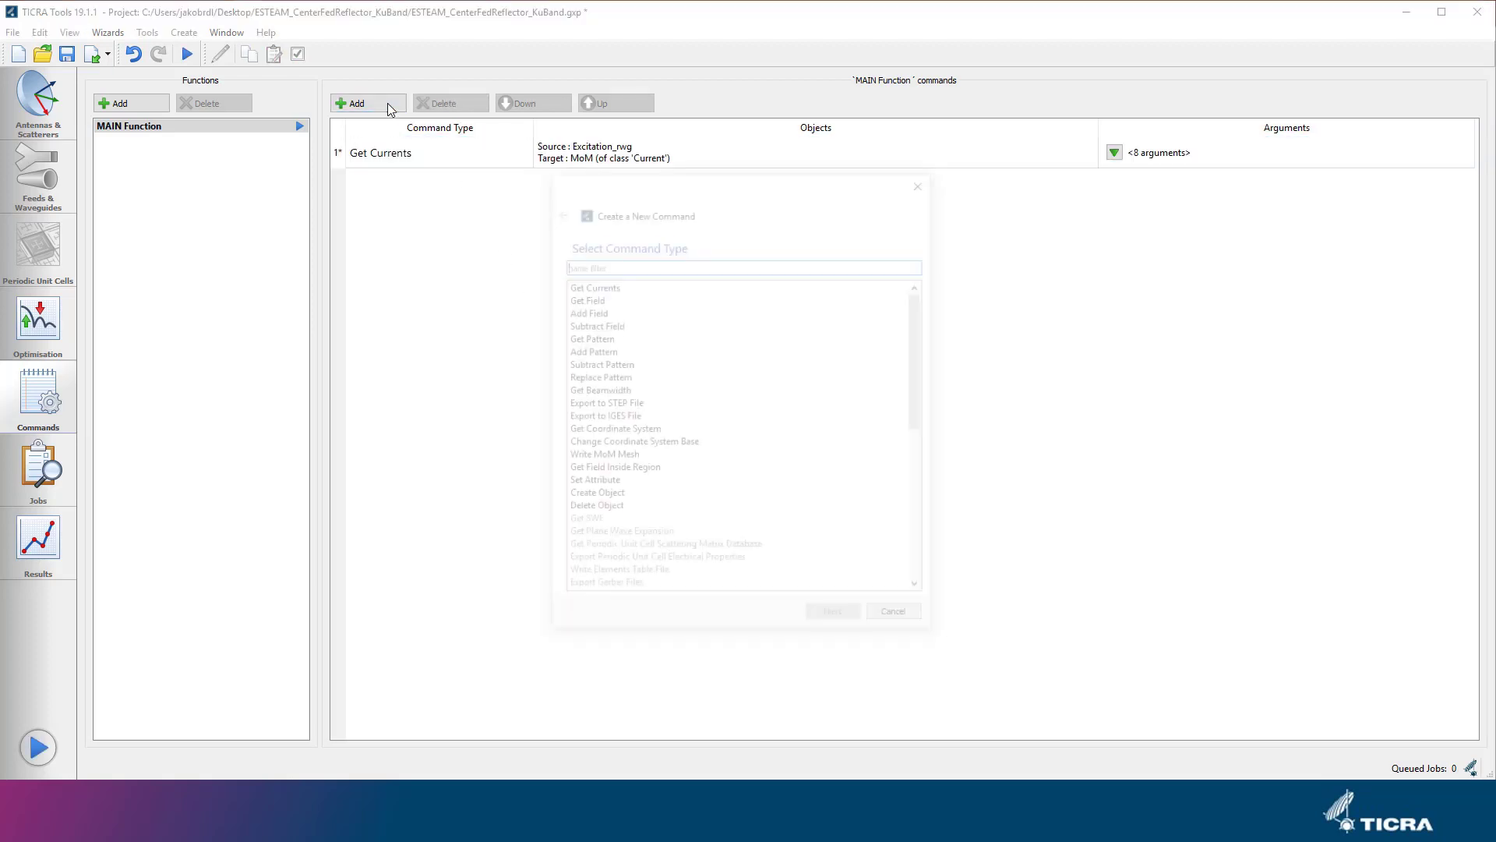
click(583, 299)
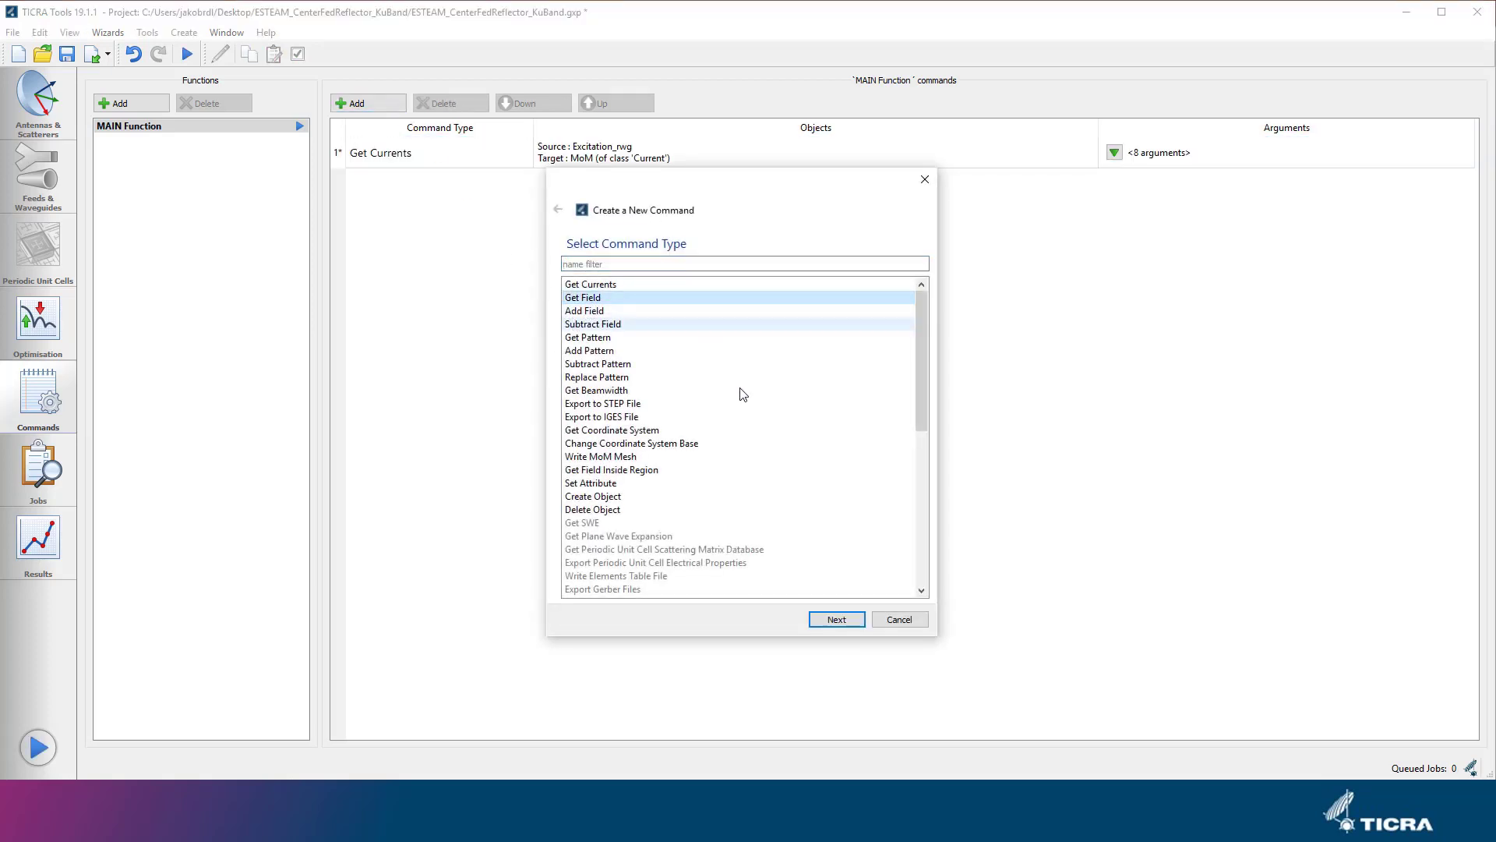
click(855, 620)
click(742, 286)
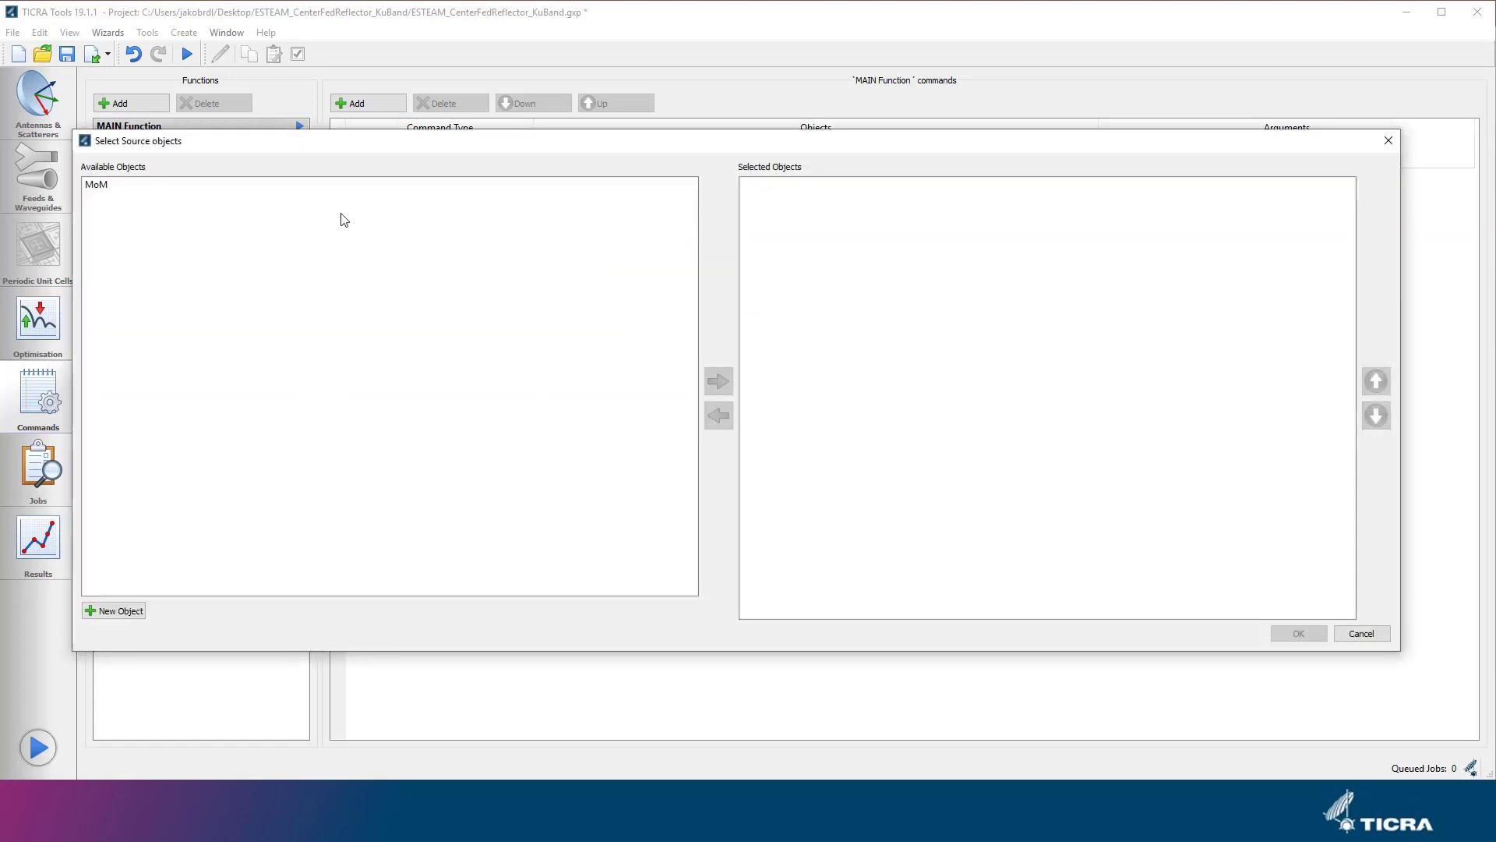
click(304, 188)
click(718, 381)
click(1282, 634)
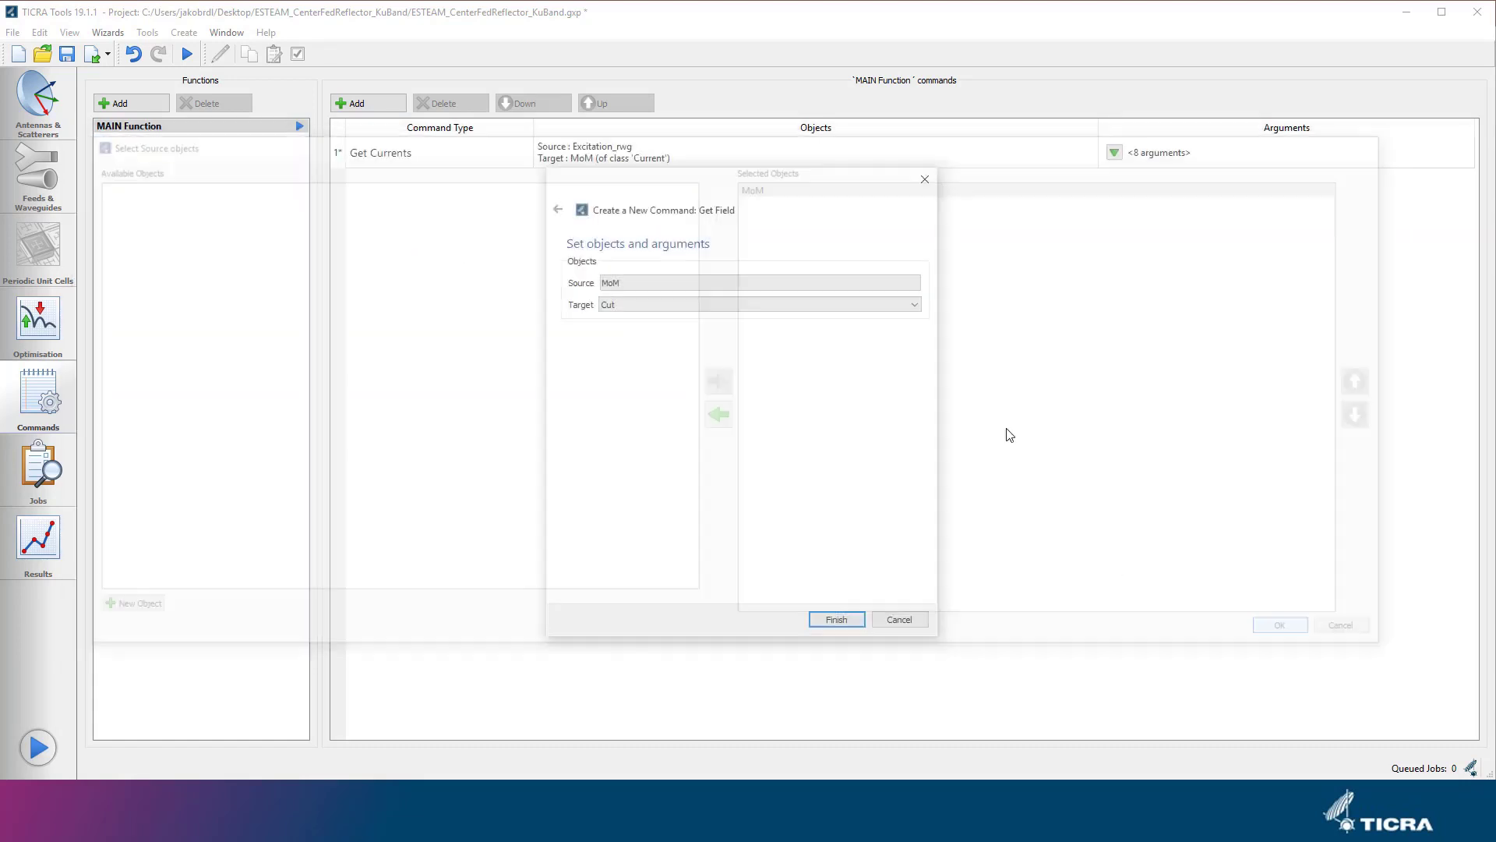
click(855, 621)
click(551, 411)
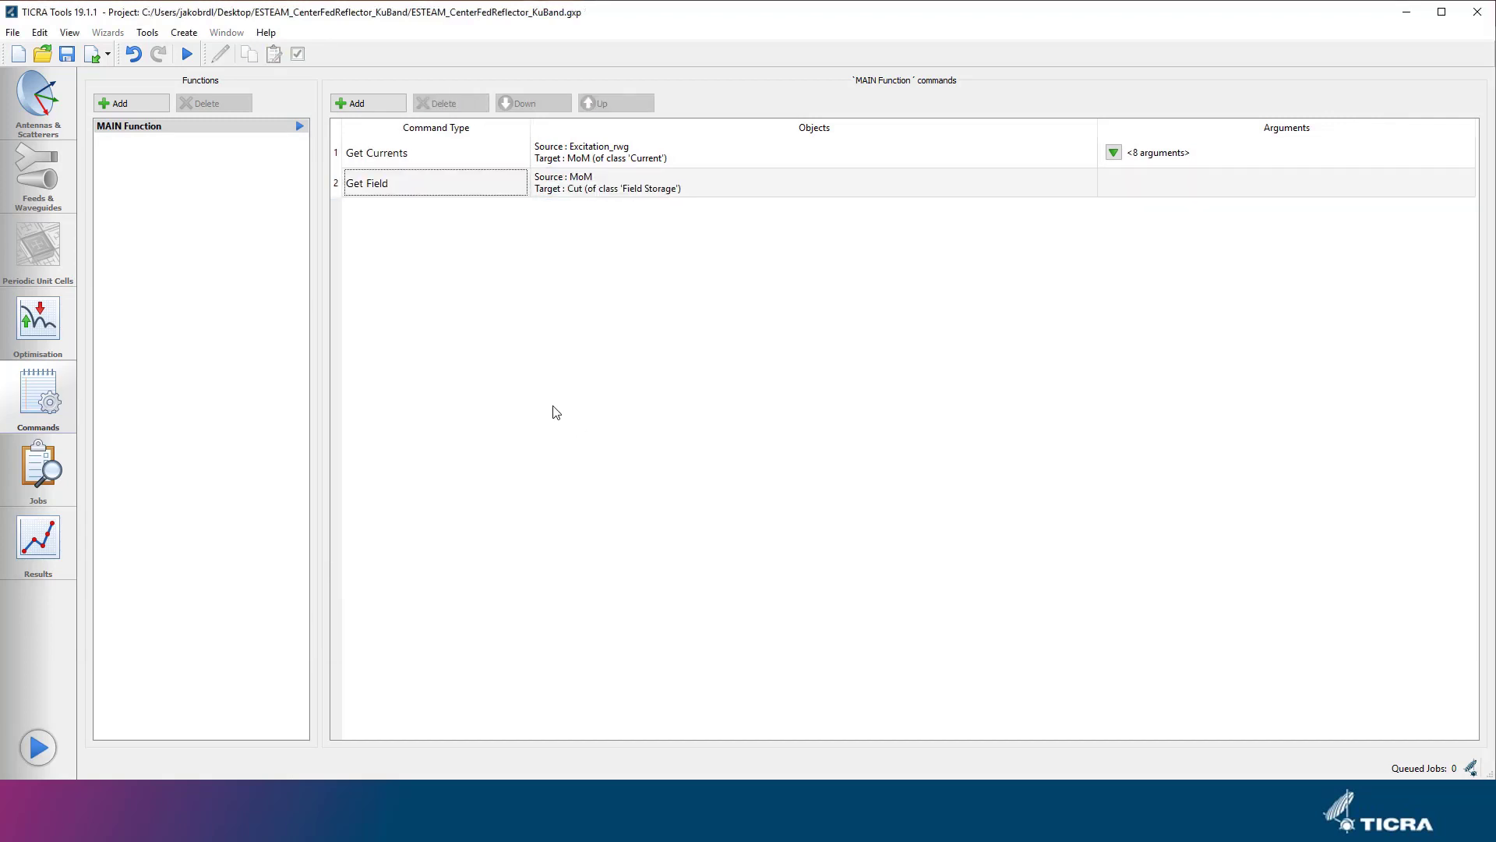
Submit the MAIN Function commands as a new job and abort the running job.
click(187, 54)
click(784, 526)
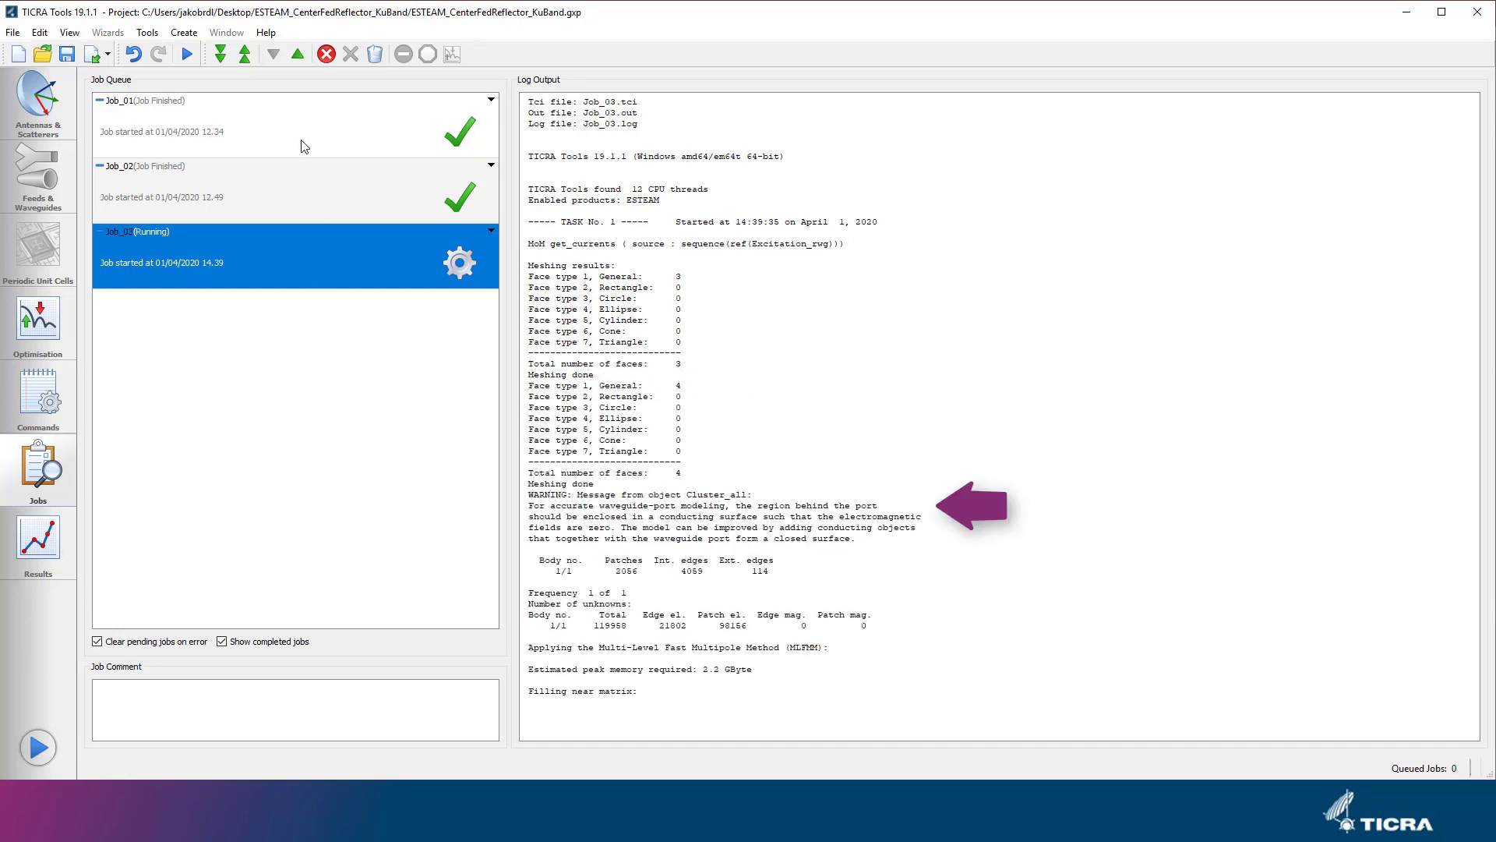
click(326, 54)
click(819, 462)
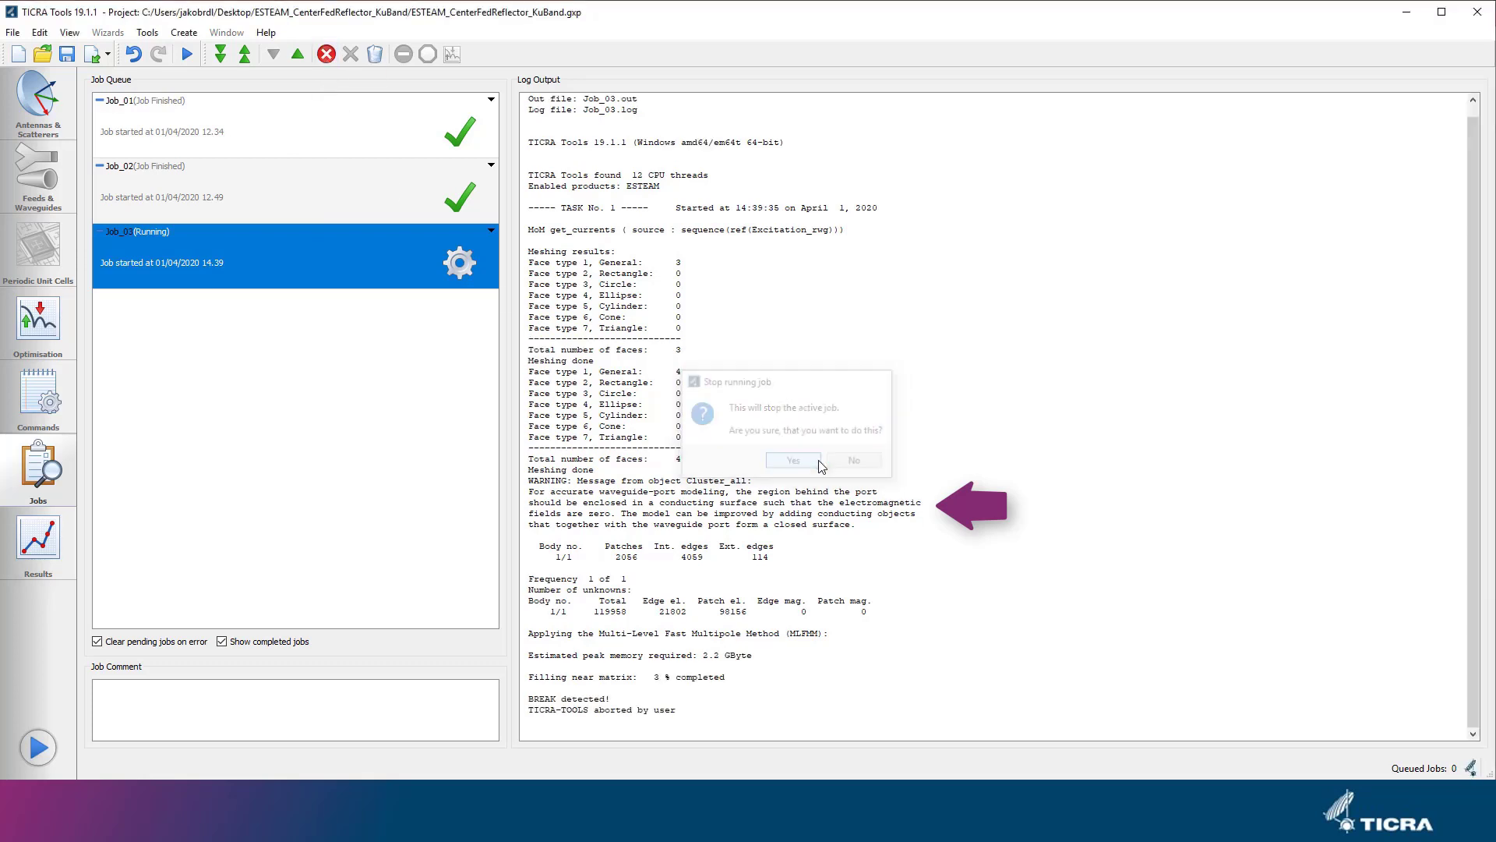
key(Return)
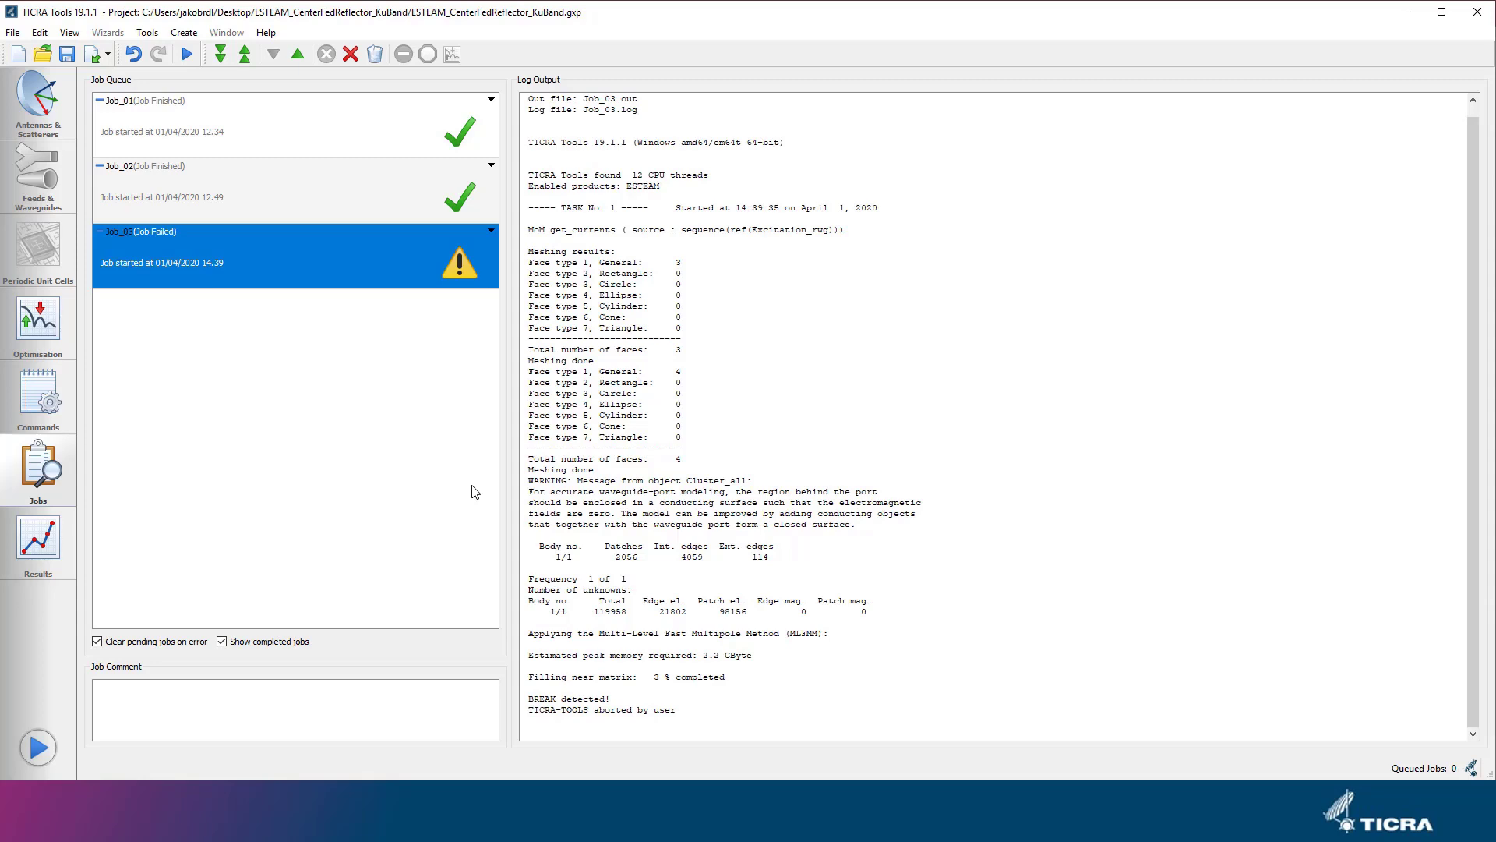
Create a box scatterer named Box_rwg_port_closing and assign it the coordinate system Coor_rwg_port.
click(60, 125)
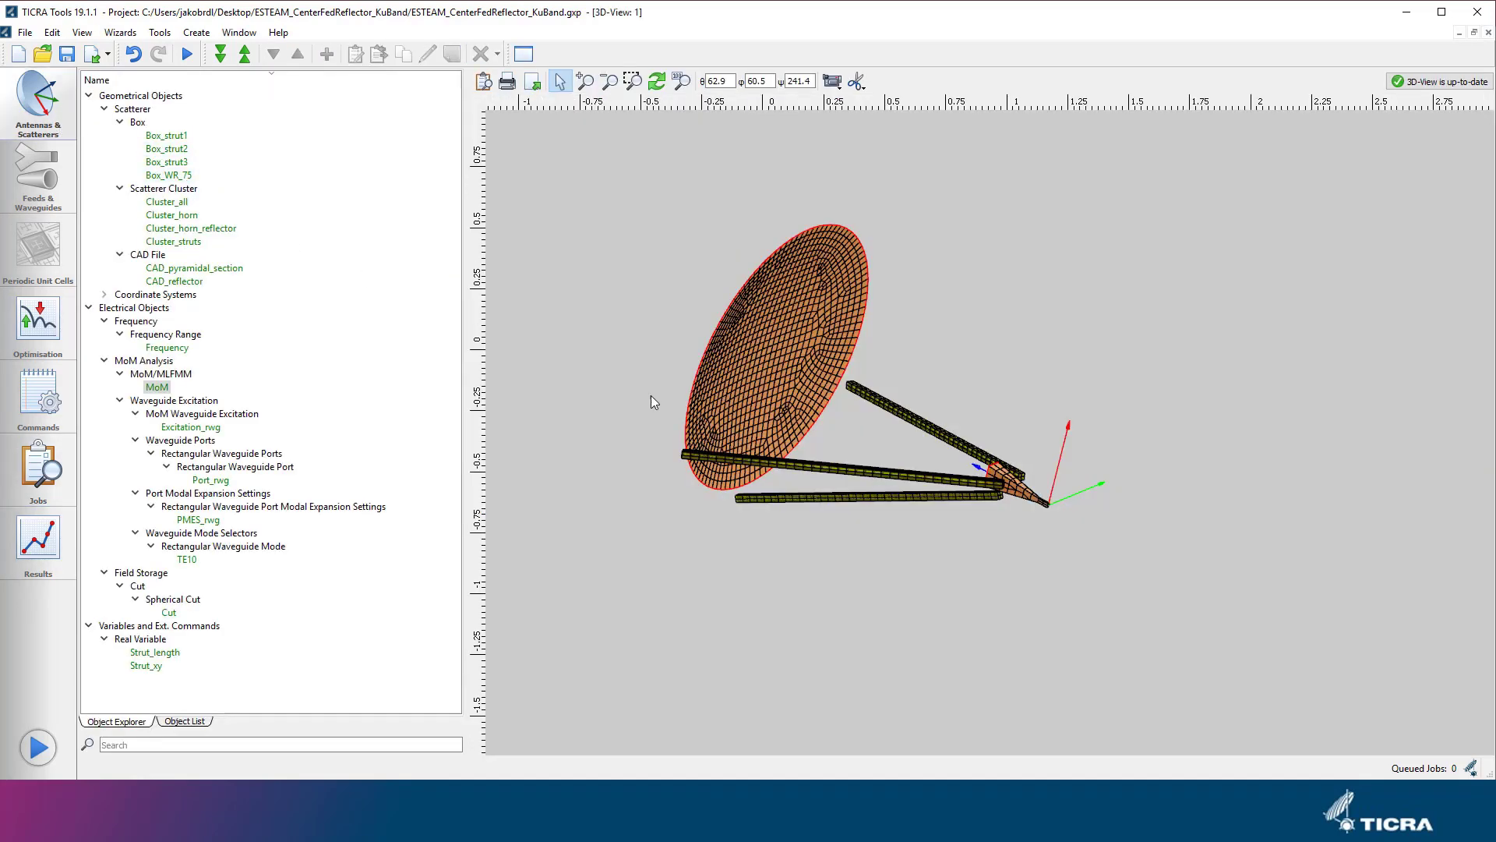
scroll(1066, 508, up, 8)
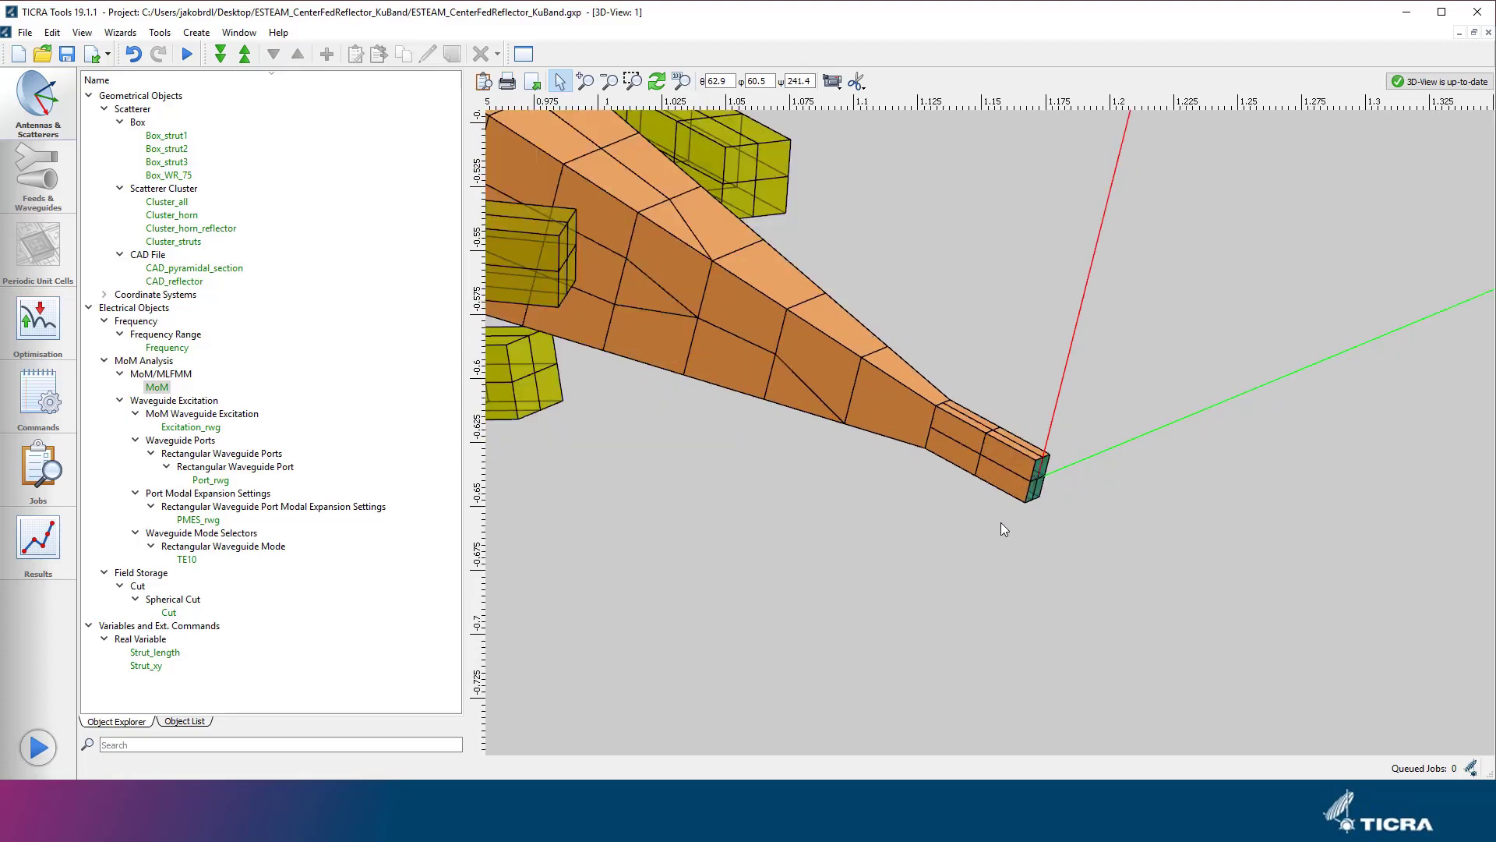
click(197, 32)
mouse_move(349, 52)
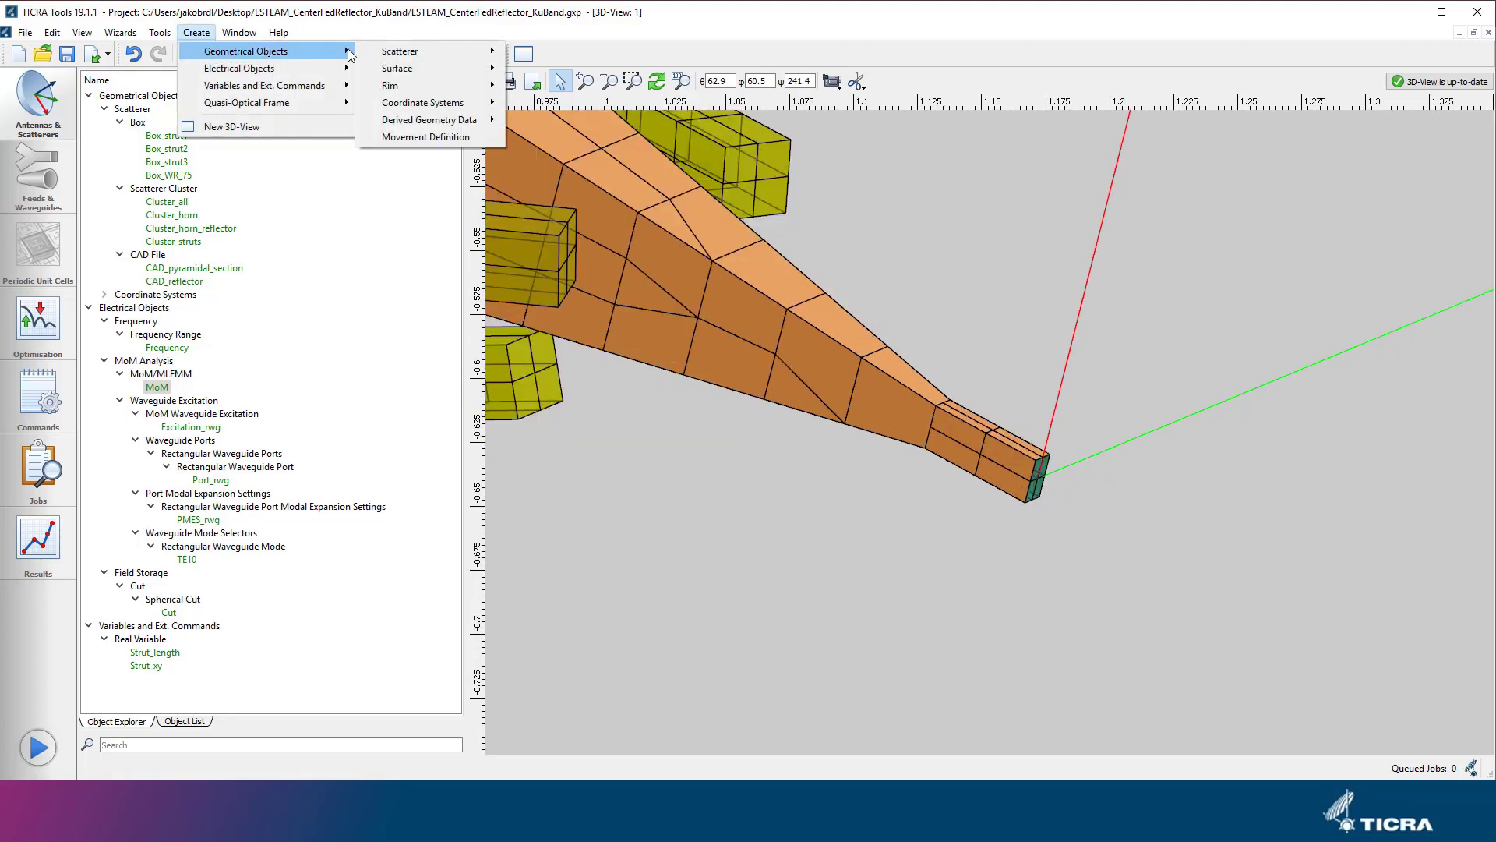
mouse_move(421, 51)
click(546, 119)
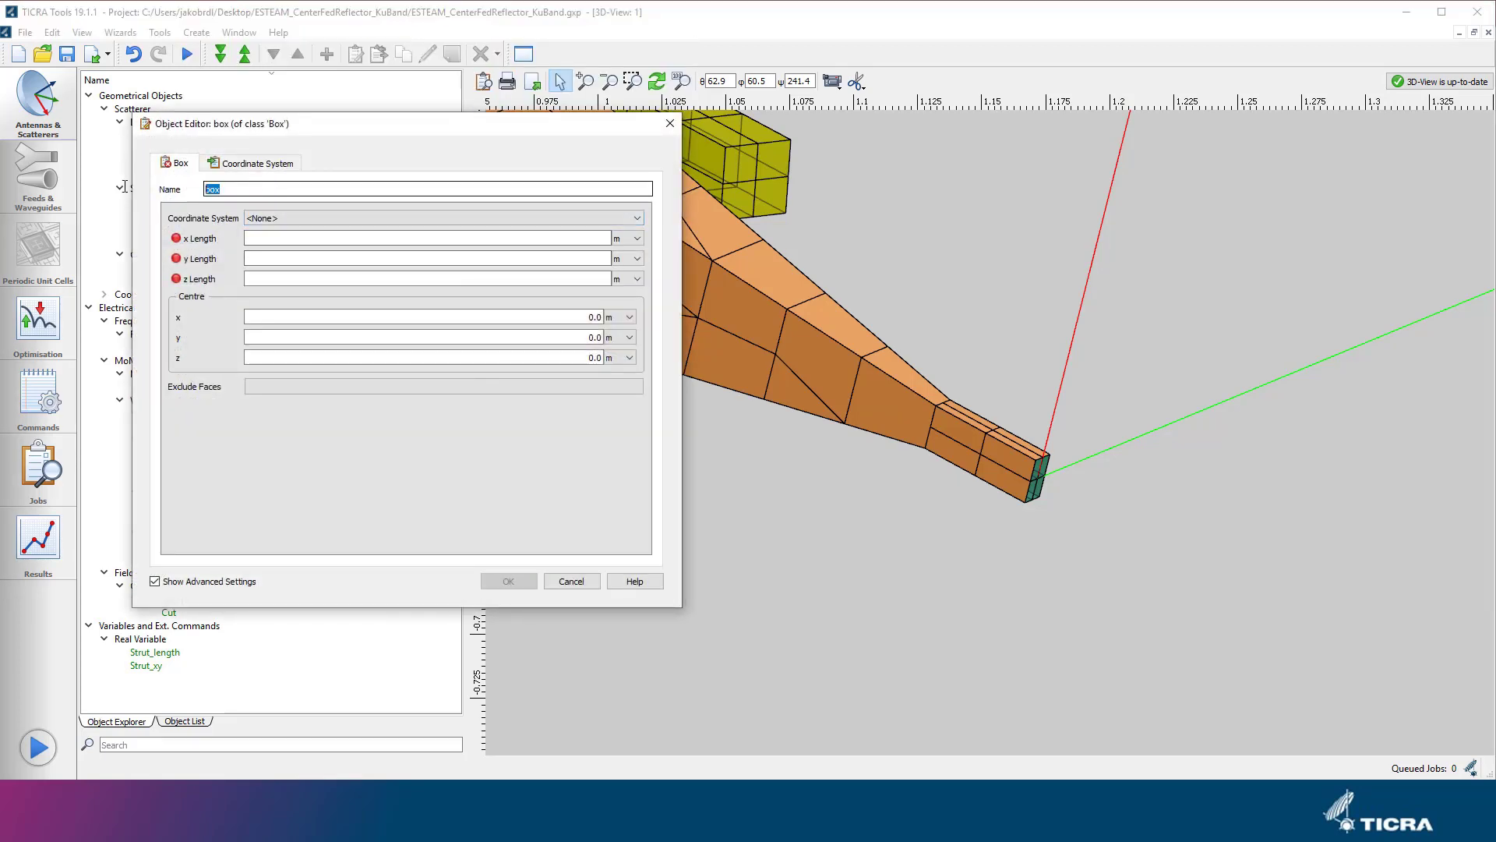
text(Box_rwg_por)
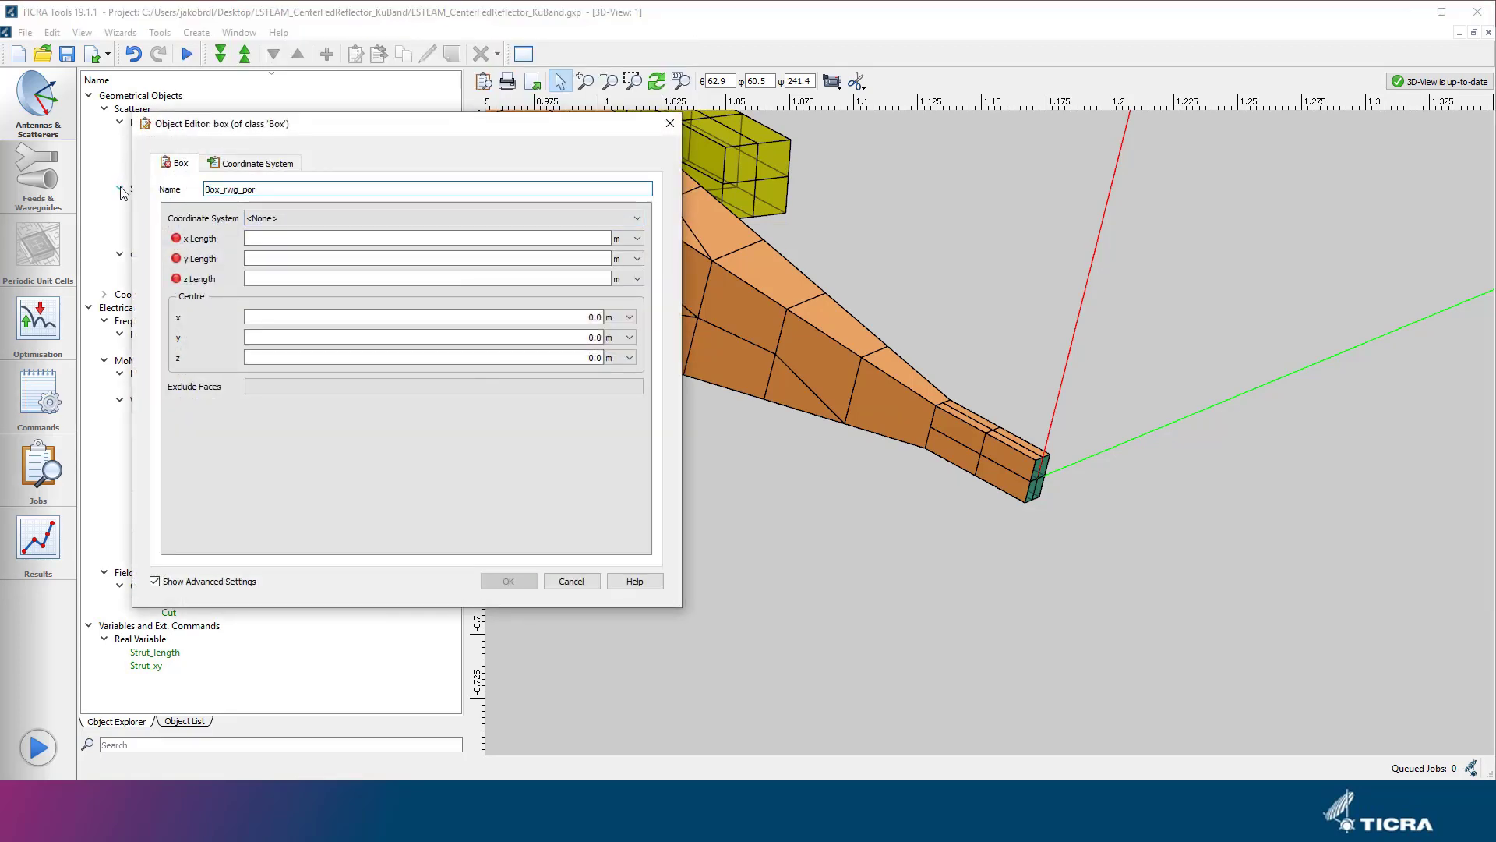
text(t_closing)
key(Tab)
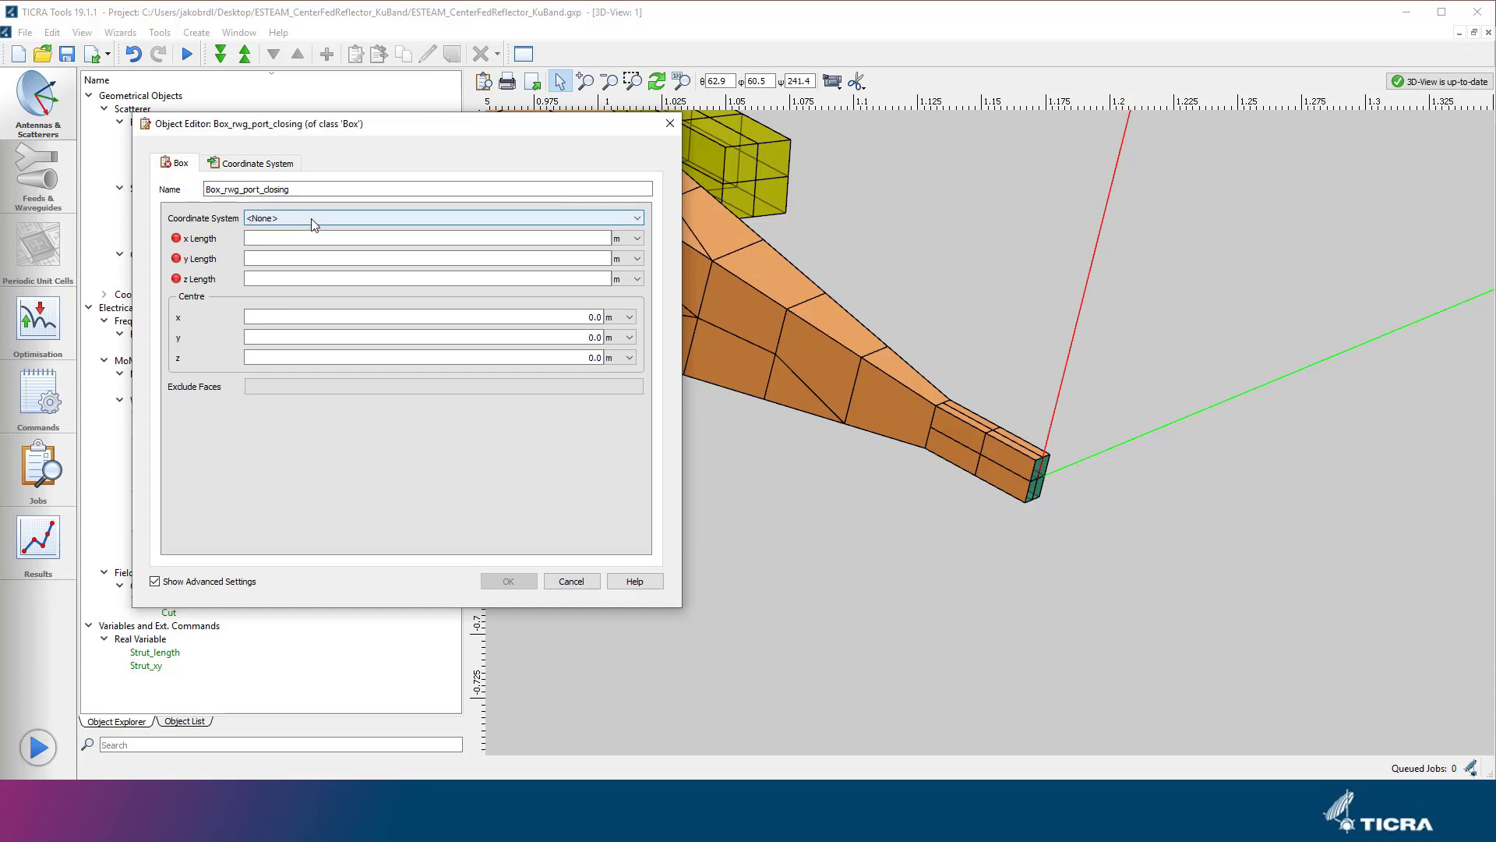
click(312, 221)
click(309, 273)
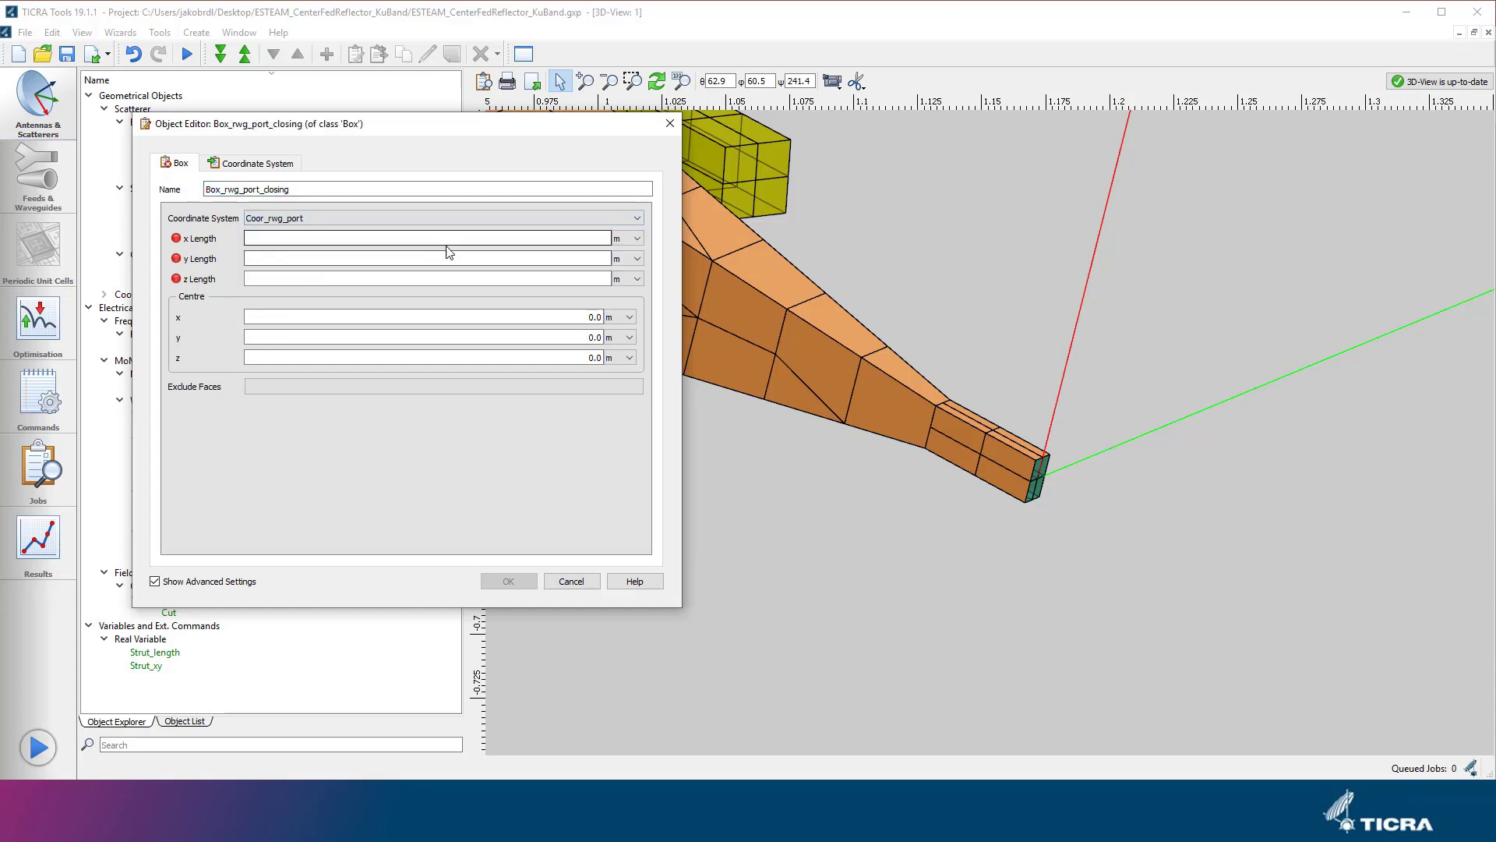
Set the closing box's x, y and z lengths to 19.05 mm, 9.525 mm and 10 mm.
click(456, 240)
text(19.05)
key(Tab)
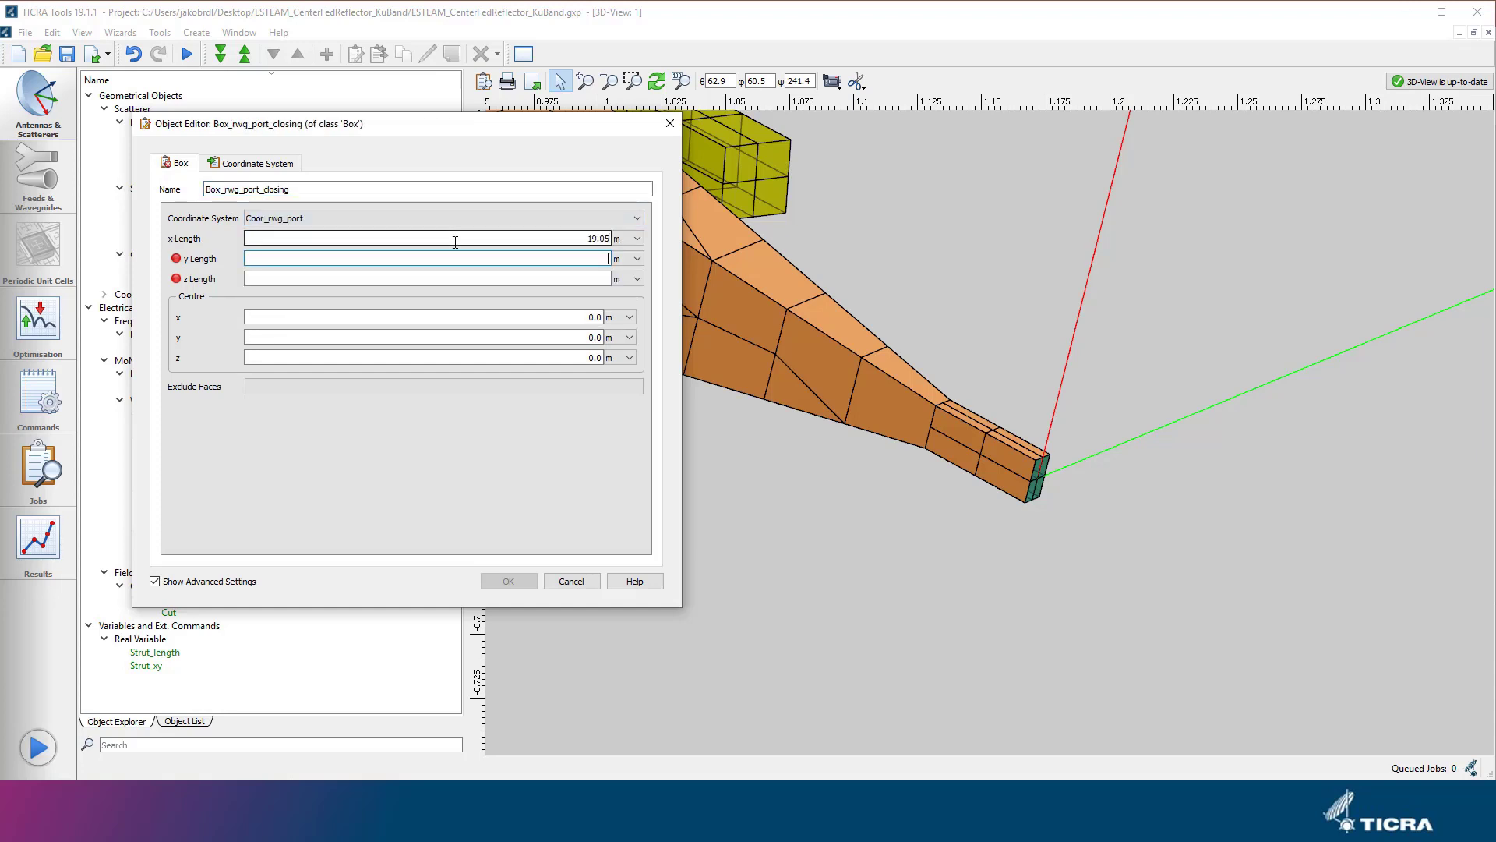
text(9.525)
key(Tab)
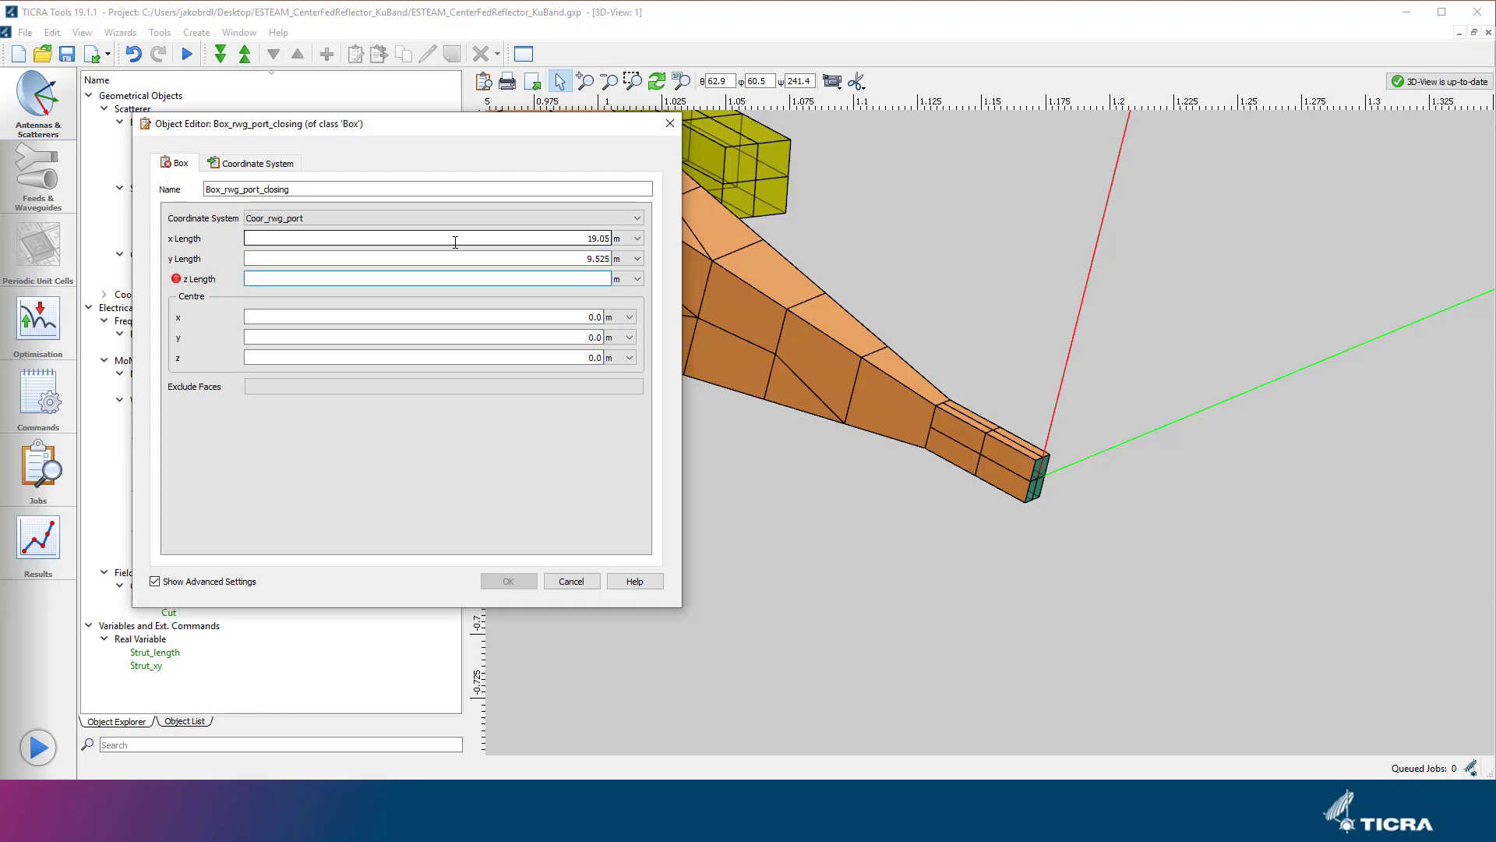
click(627, 237)
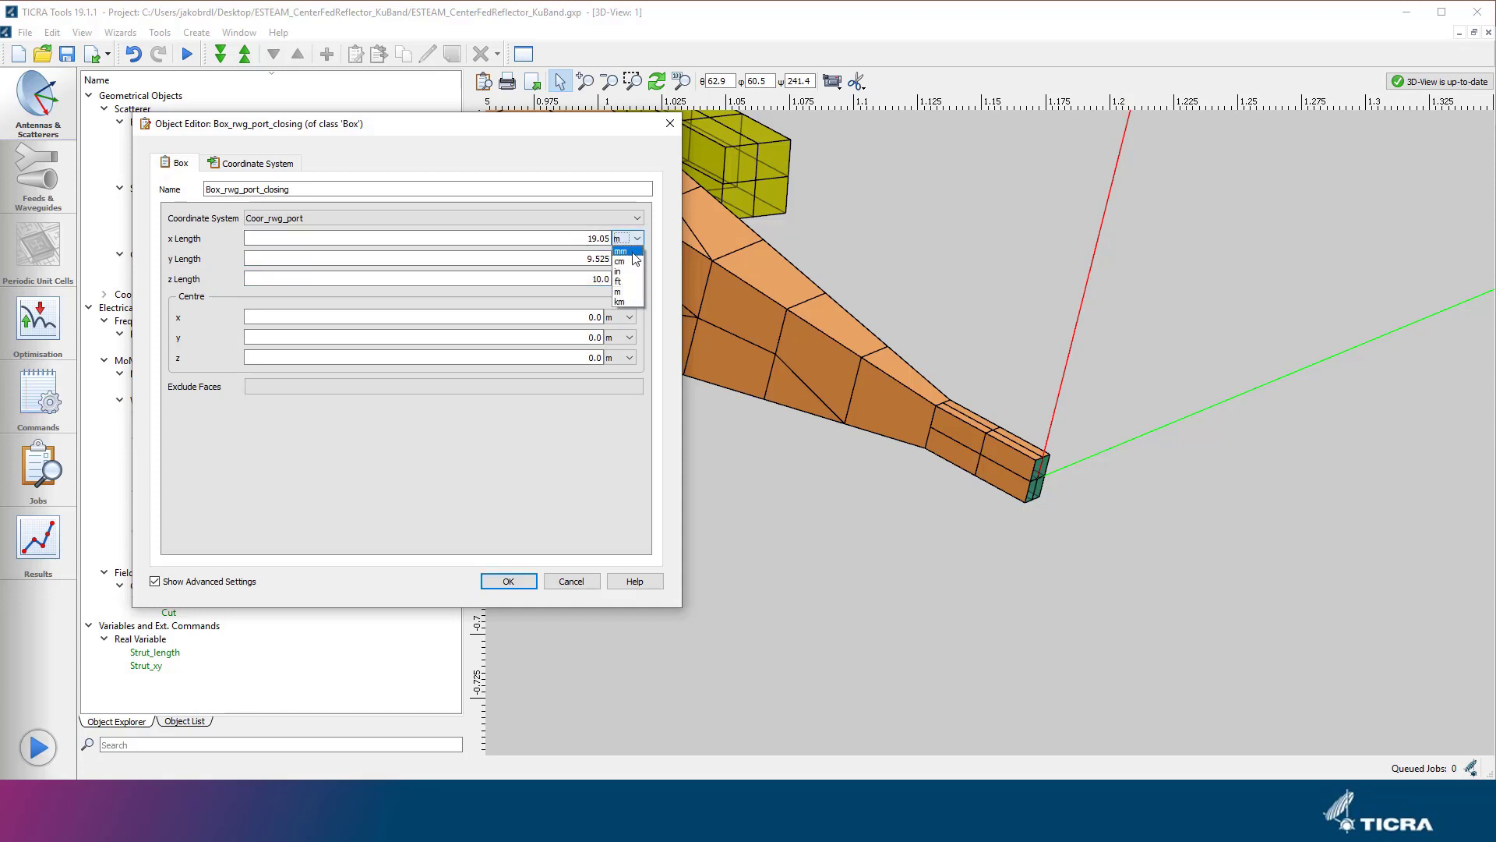
click(621, 251)
click(628, 258)
click(622, 271)
click(627, 278)
click(628, 292)
Set the z centre of the closing box to -5 mm.
drag(573, 359, 623, 357)
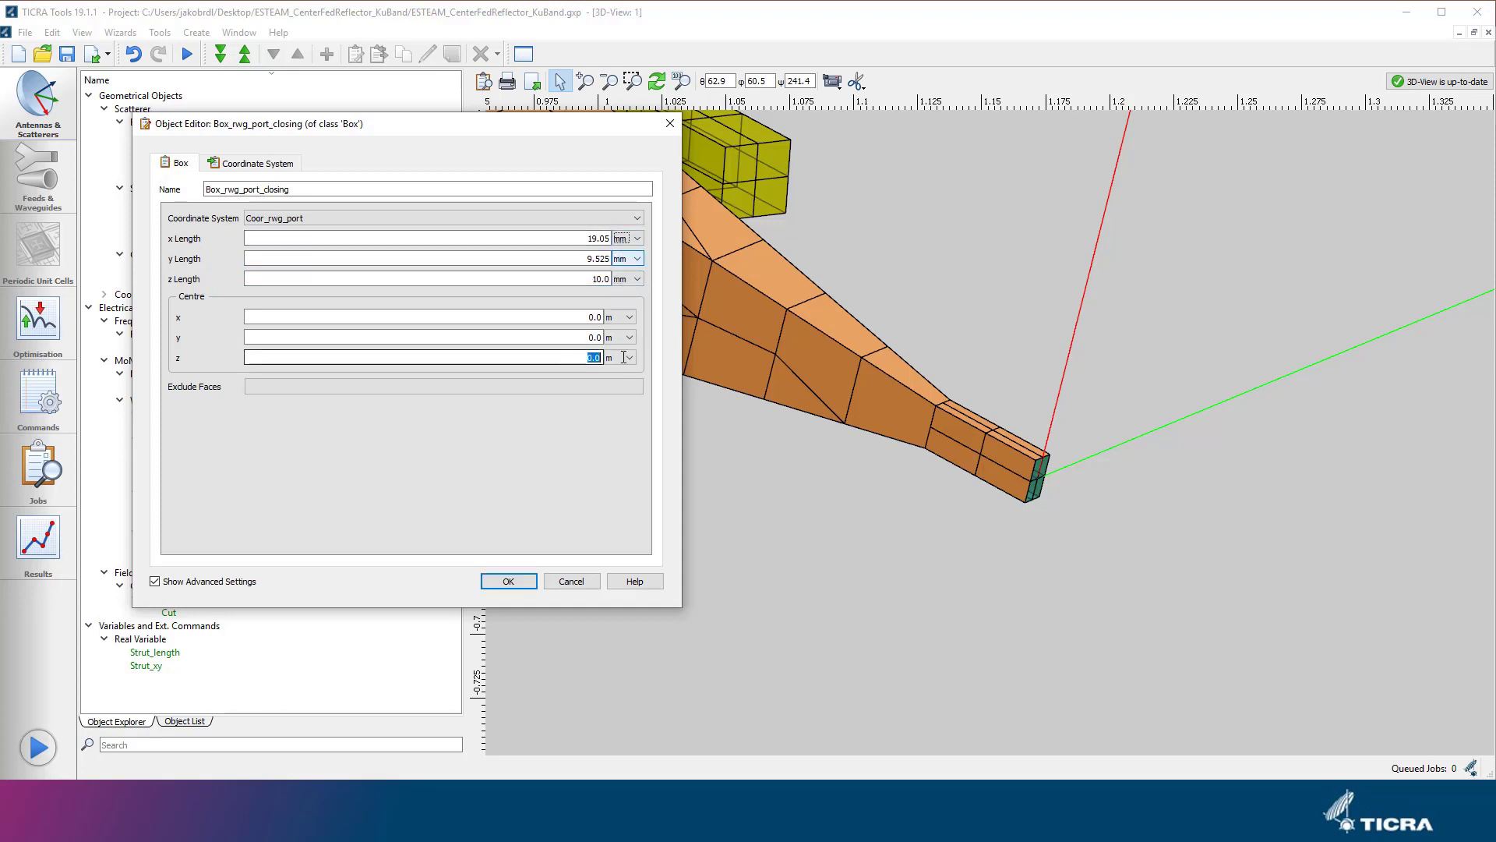
text(-5)
click(623, 357)
click(624, 357)
click(622, 370)
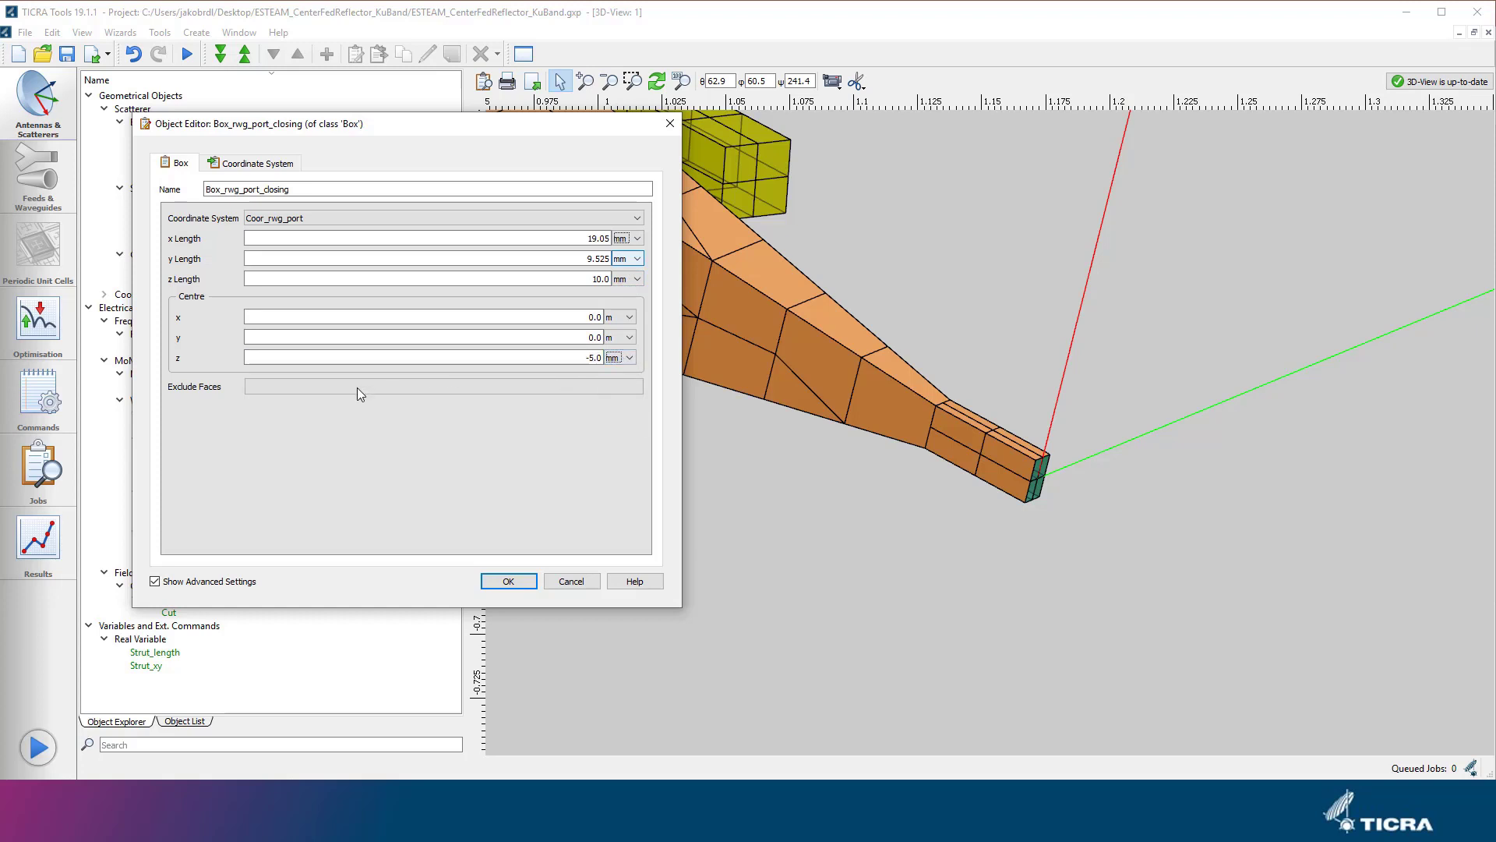
Exclude the z Max face from the closing box and confirm the new object.
click(352, 391)
click(242, 258)
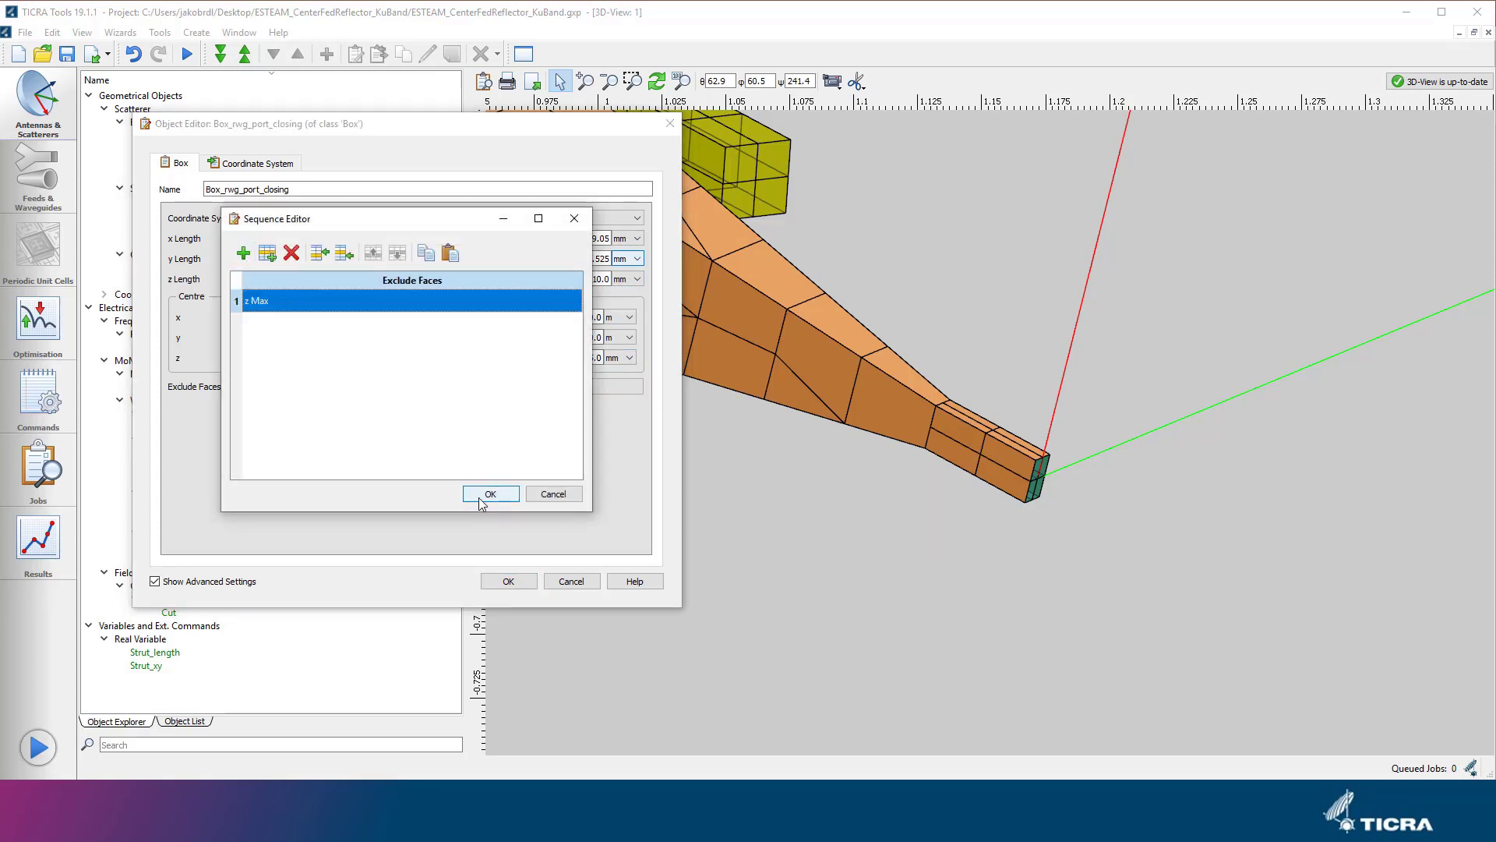
click(480, 496)
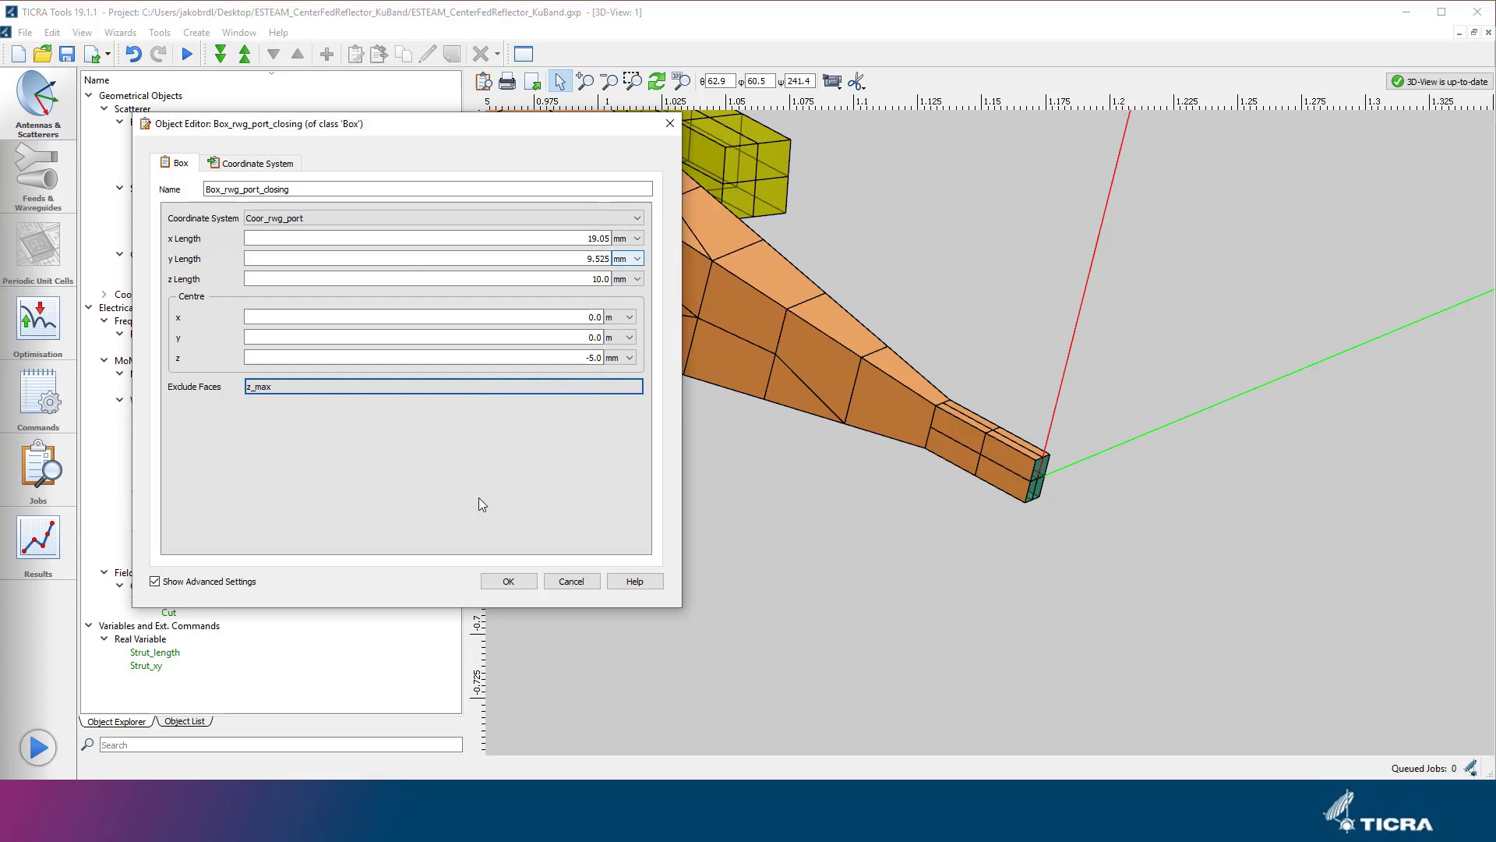
click(491, 581)
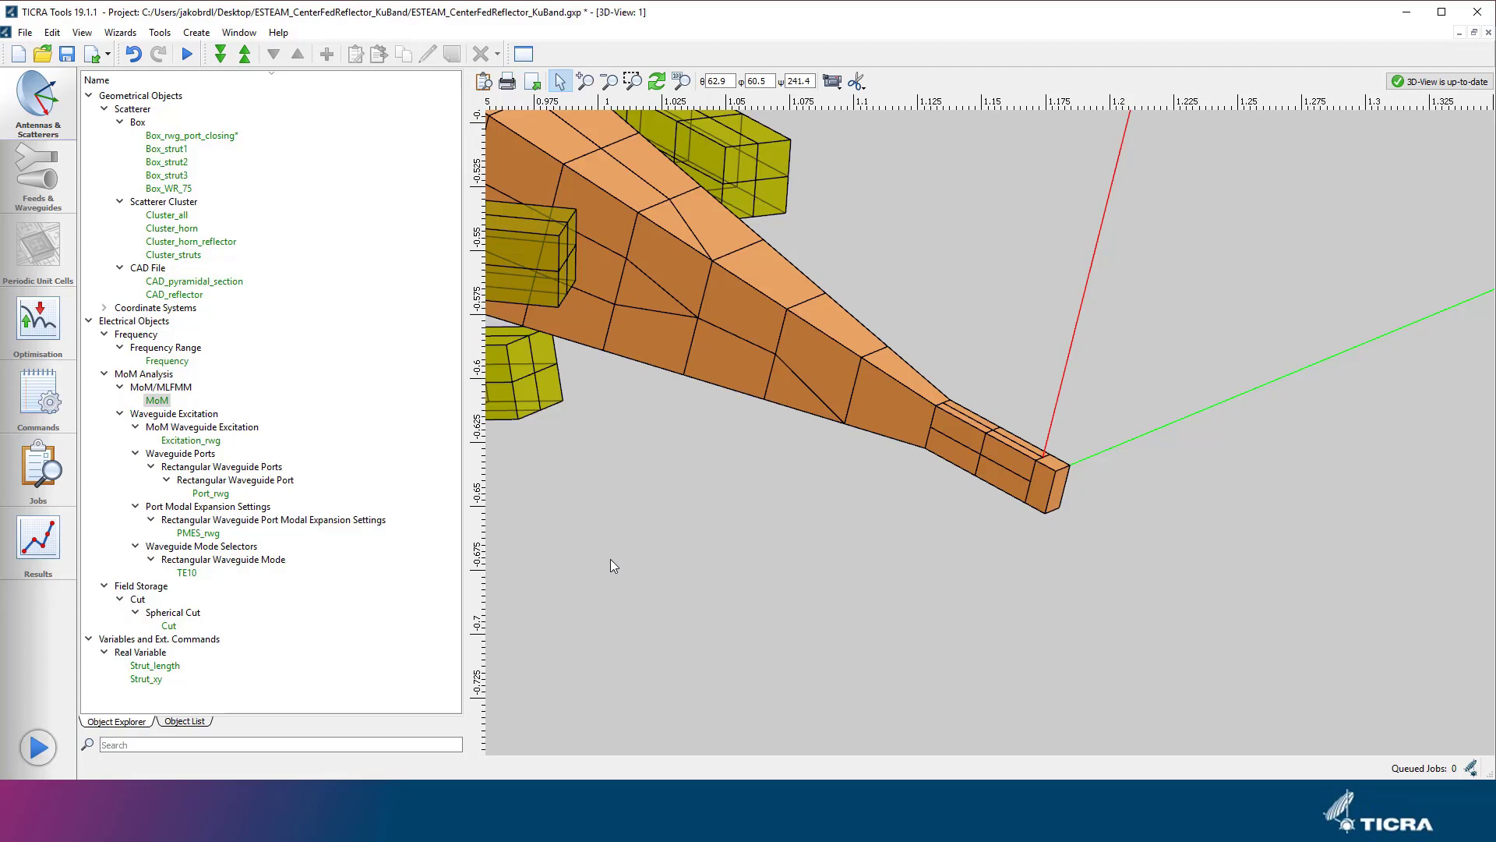
Add Box_rwg_port_closing to the scatterers of Cluster_horn and apply the change.
click(184, 228)
double_click(185, 229)
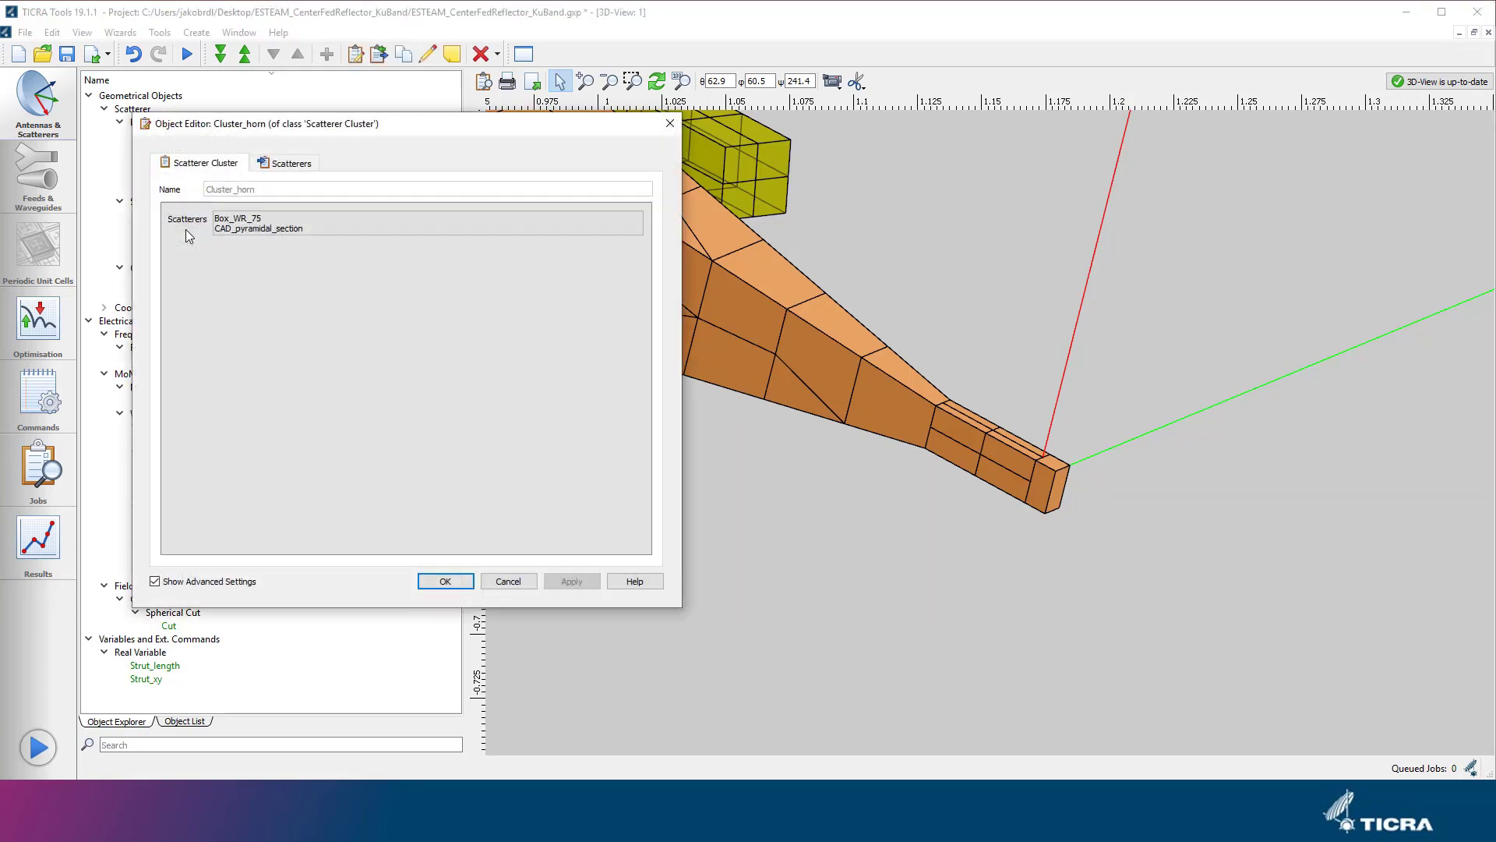
click(427, 222)
click(269, 294)
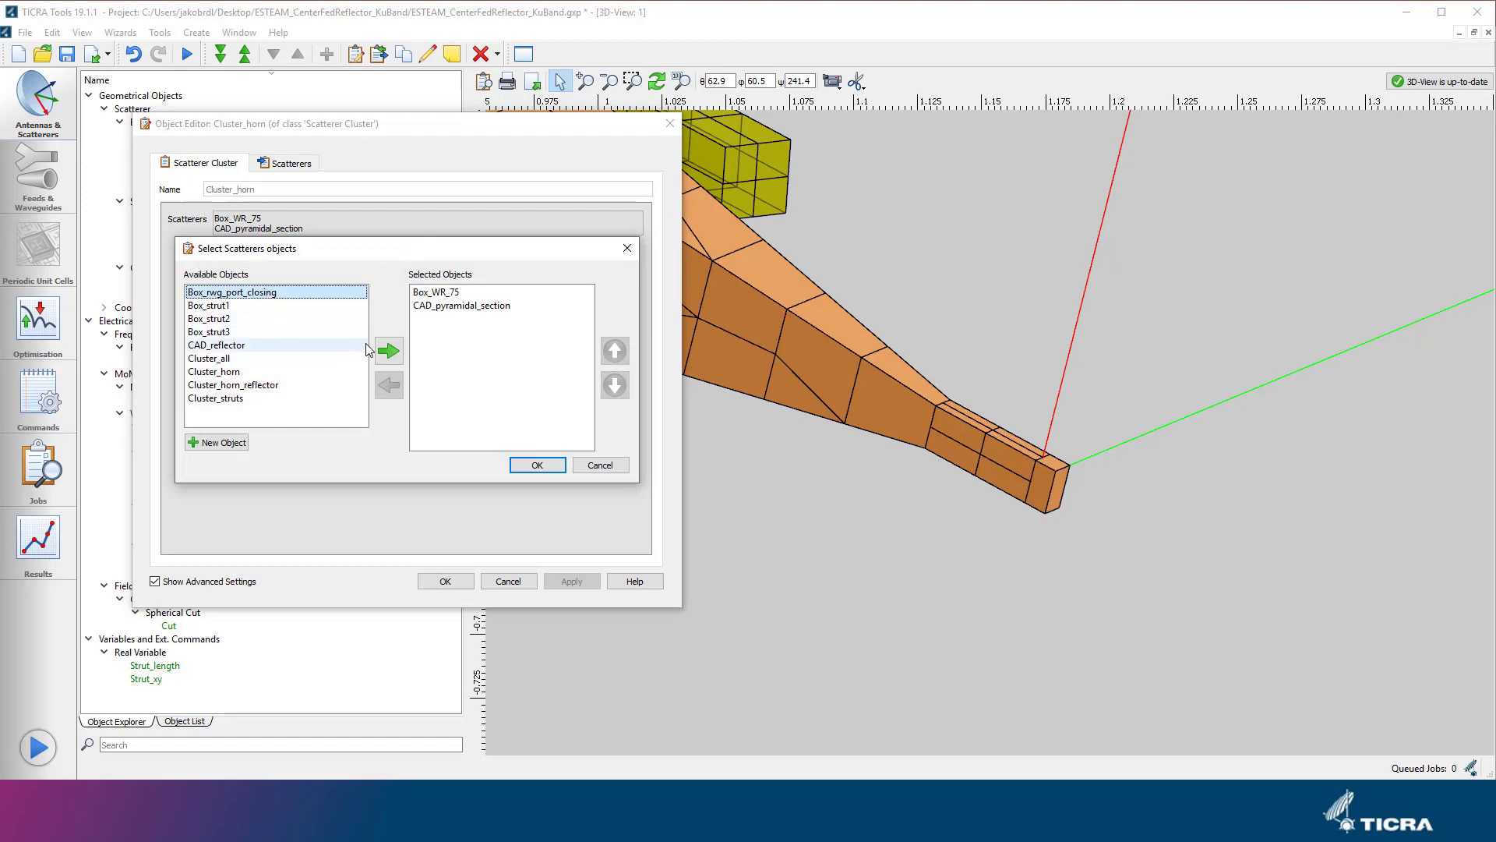
click(396, 356)
click(537, 466)
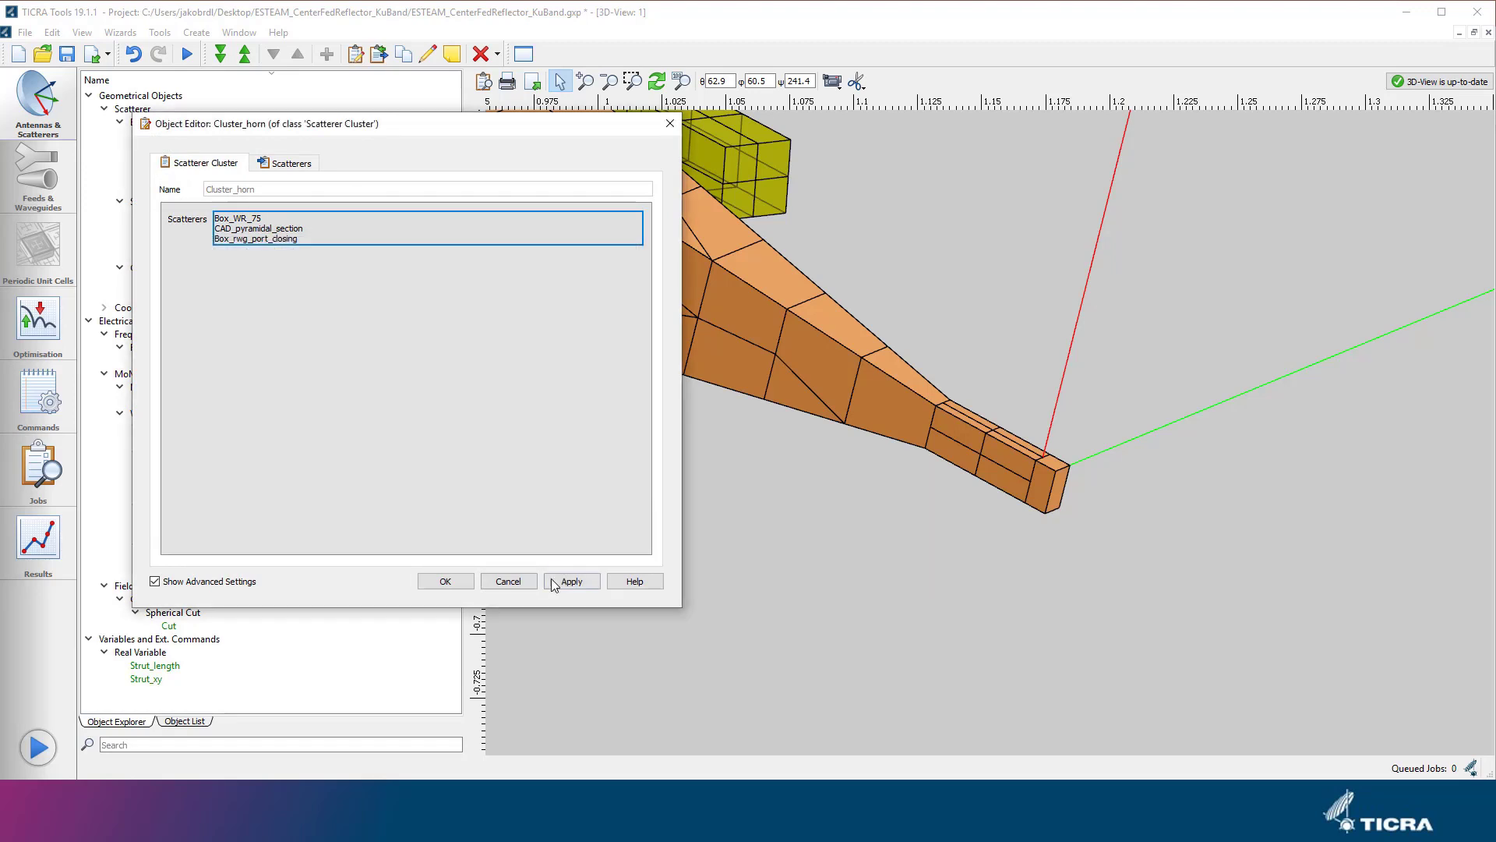
click(555, 581)
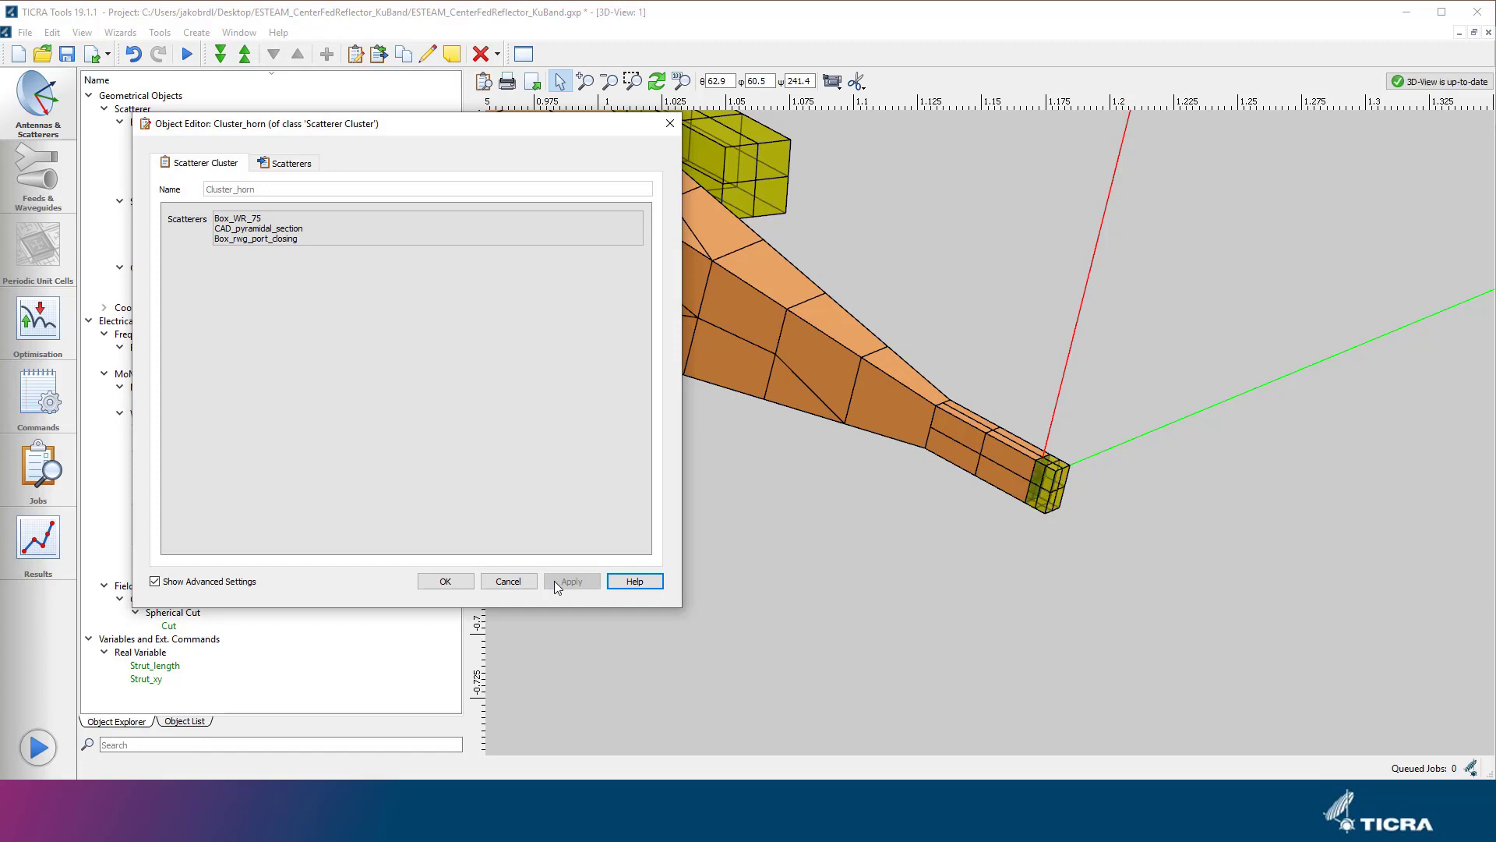
click(460, 580)
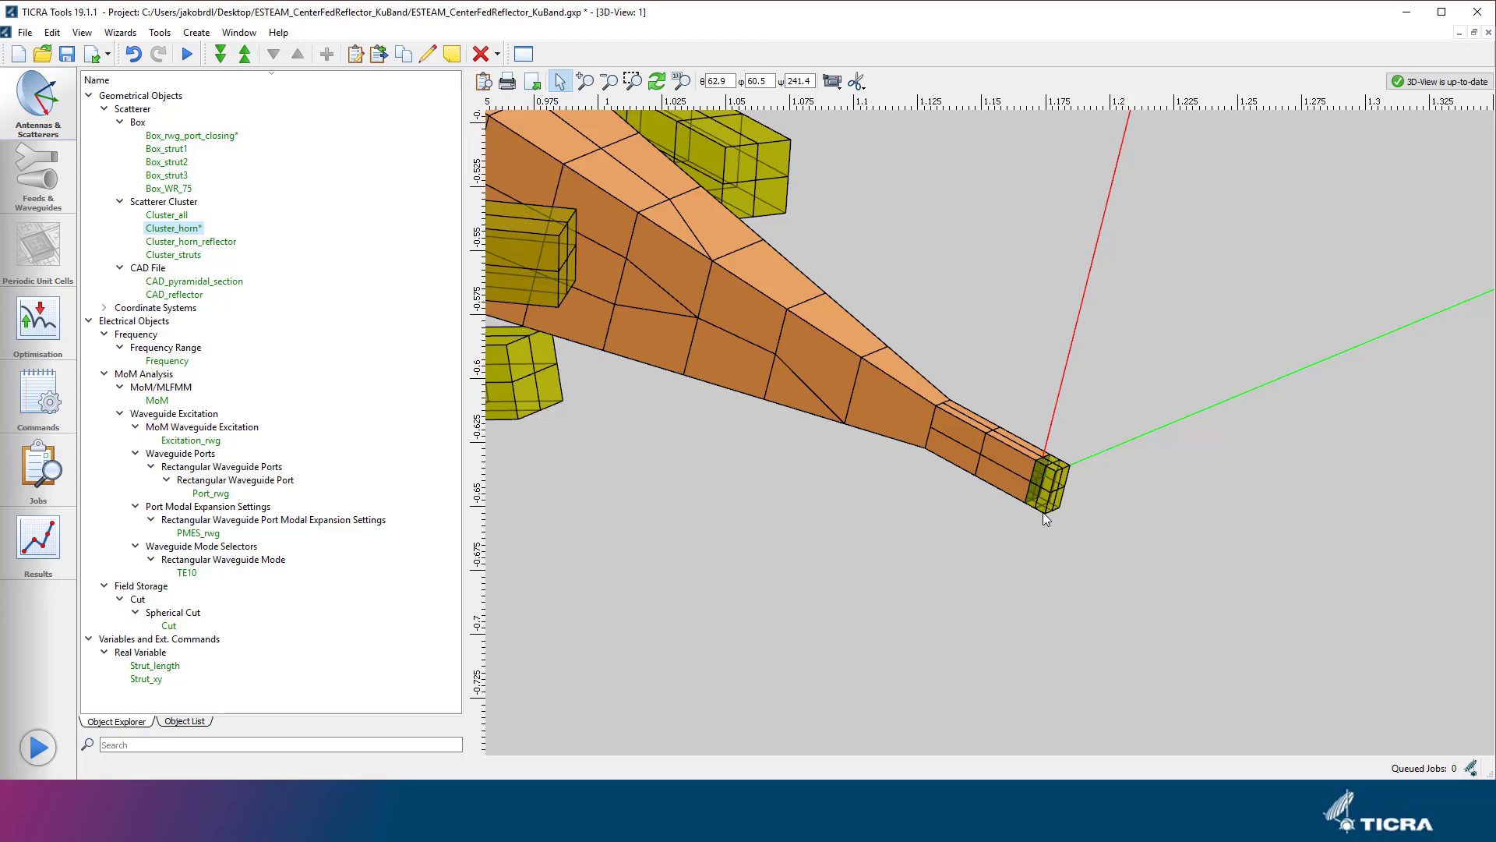
Submit the analysis as Job_04 with the comment "Reflector, horn, struts, horn closing.".
scroll(1045, 519, down, 6)
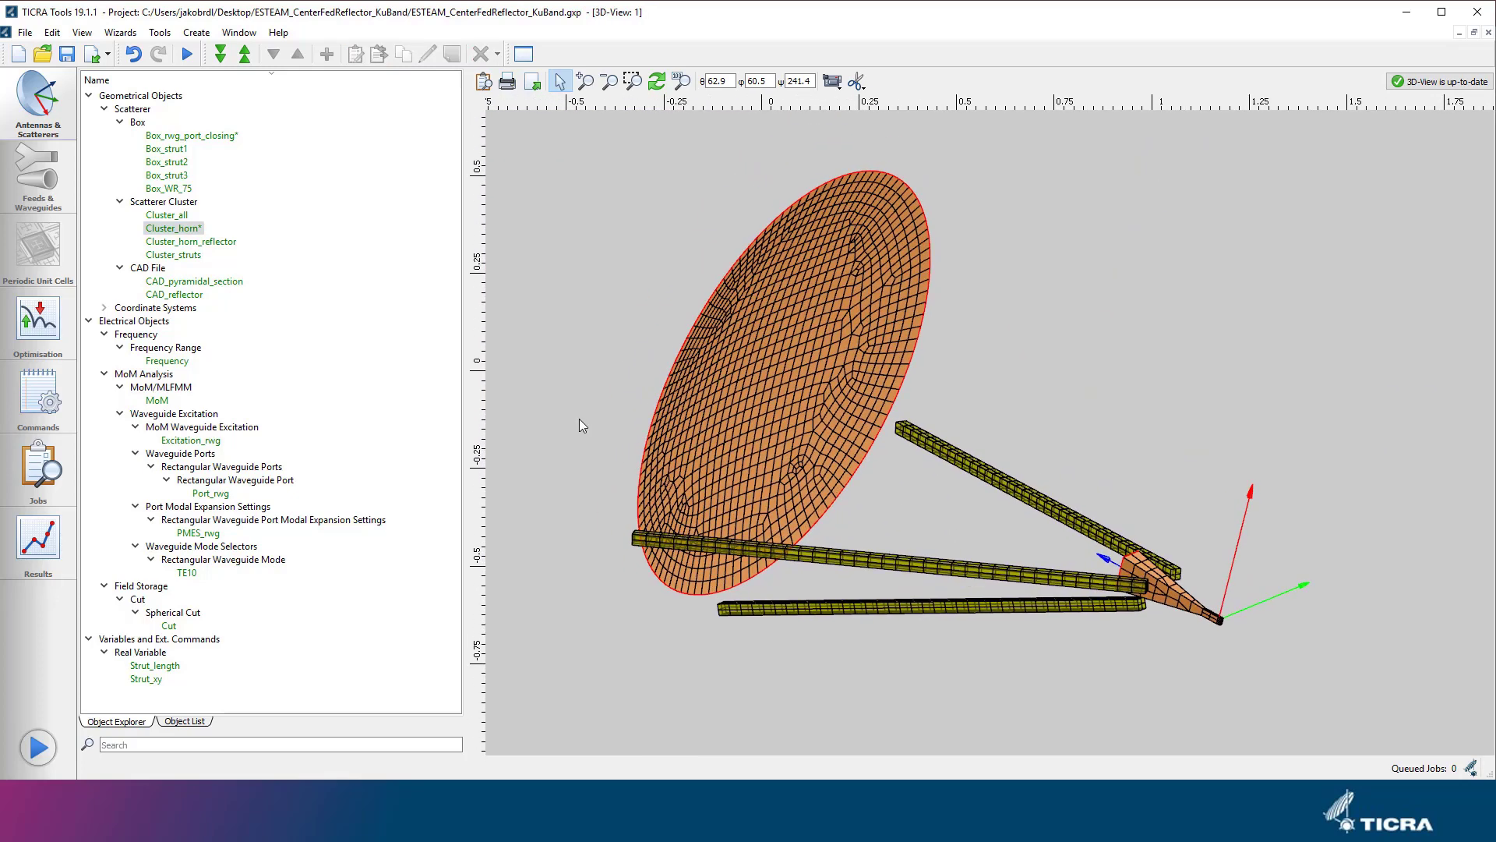
click(187, 54)
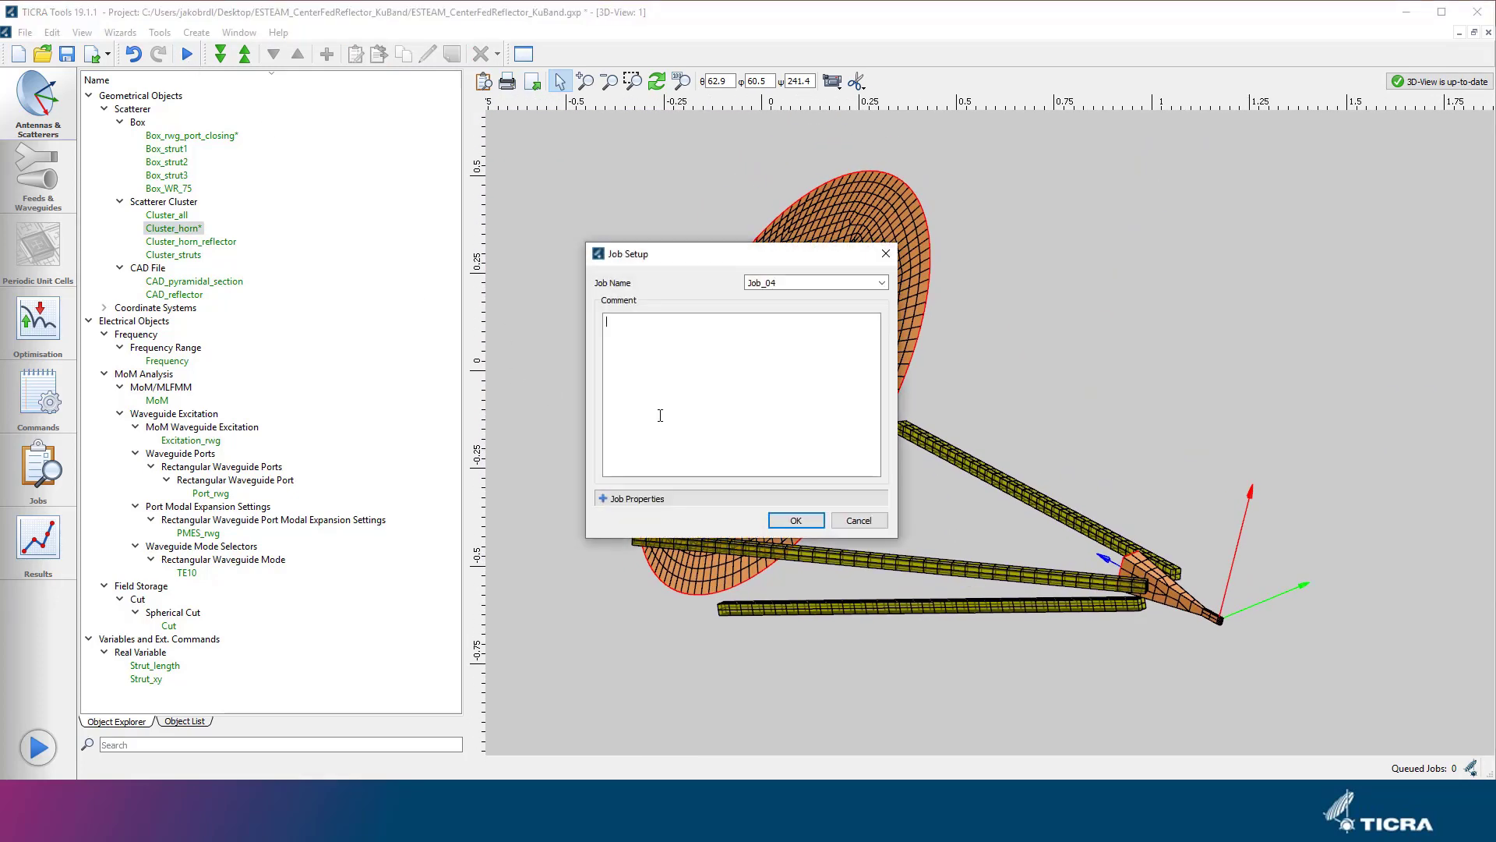
text(Reflector, horn, struts, horn closing.)
click(788, 516)
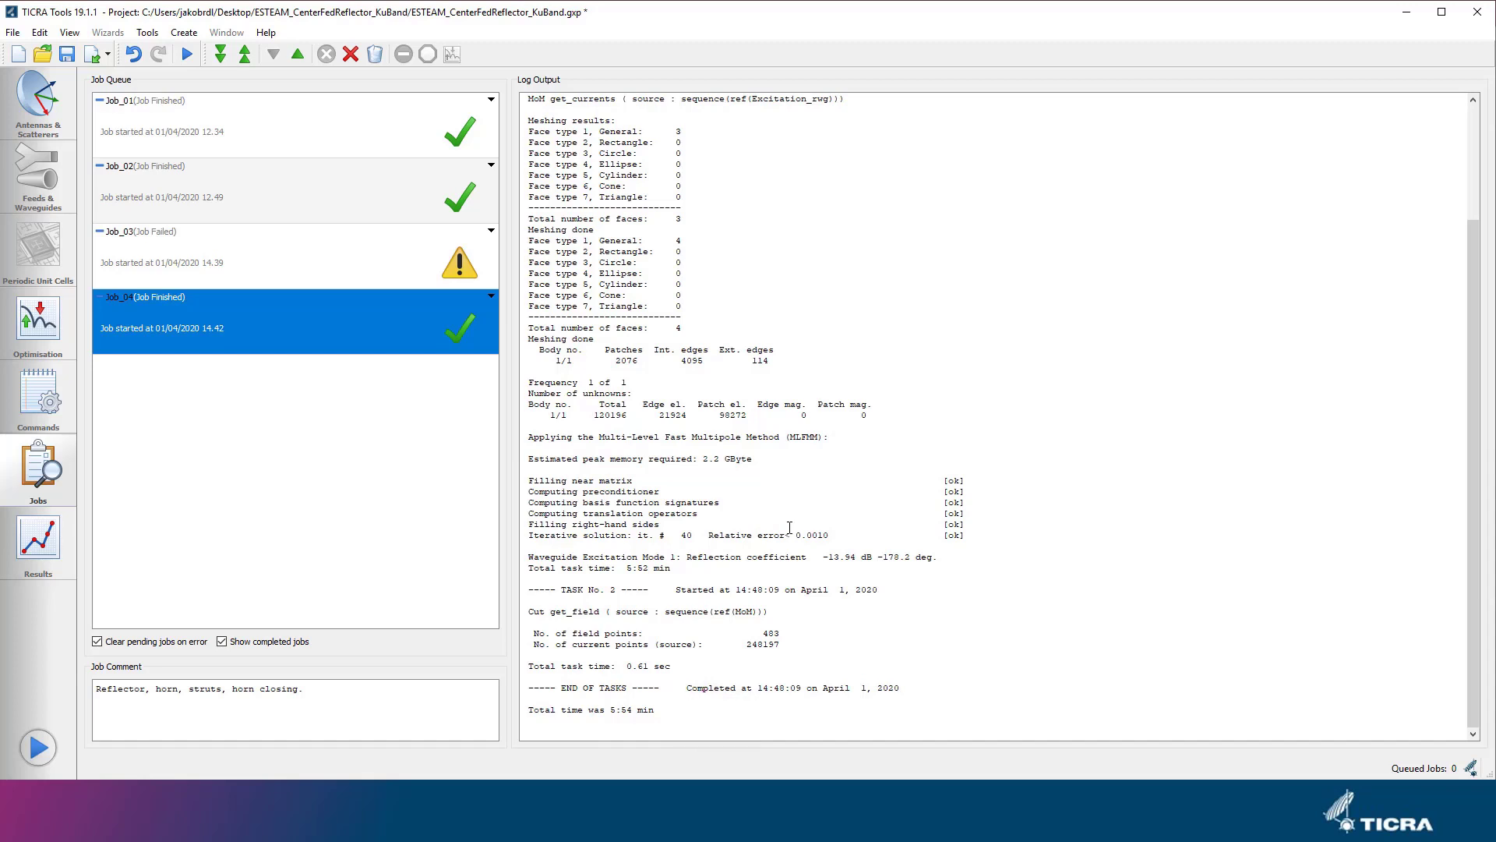
Compare the waveguide reflection coefficient in the log of Job_04 with the one in Job_01.
drag(822, 557, 873, 558)
click(262, 132)
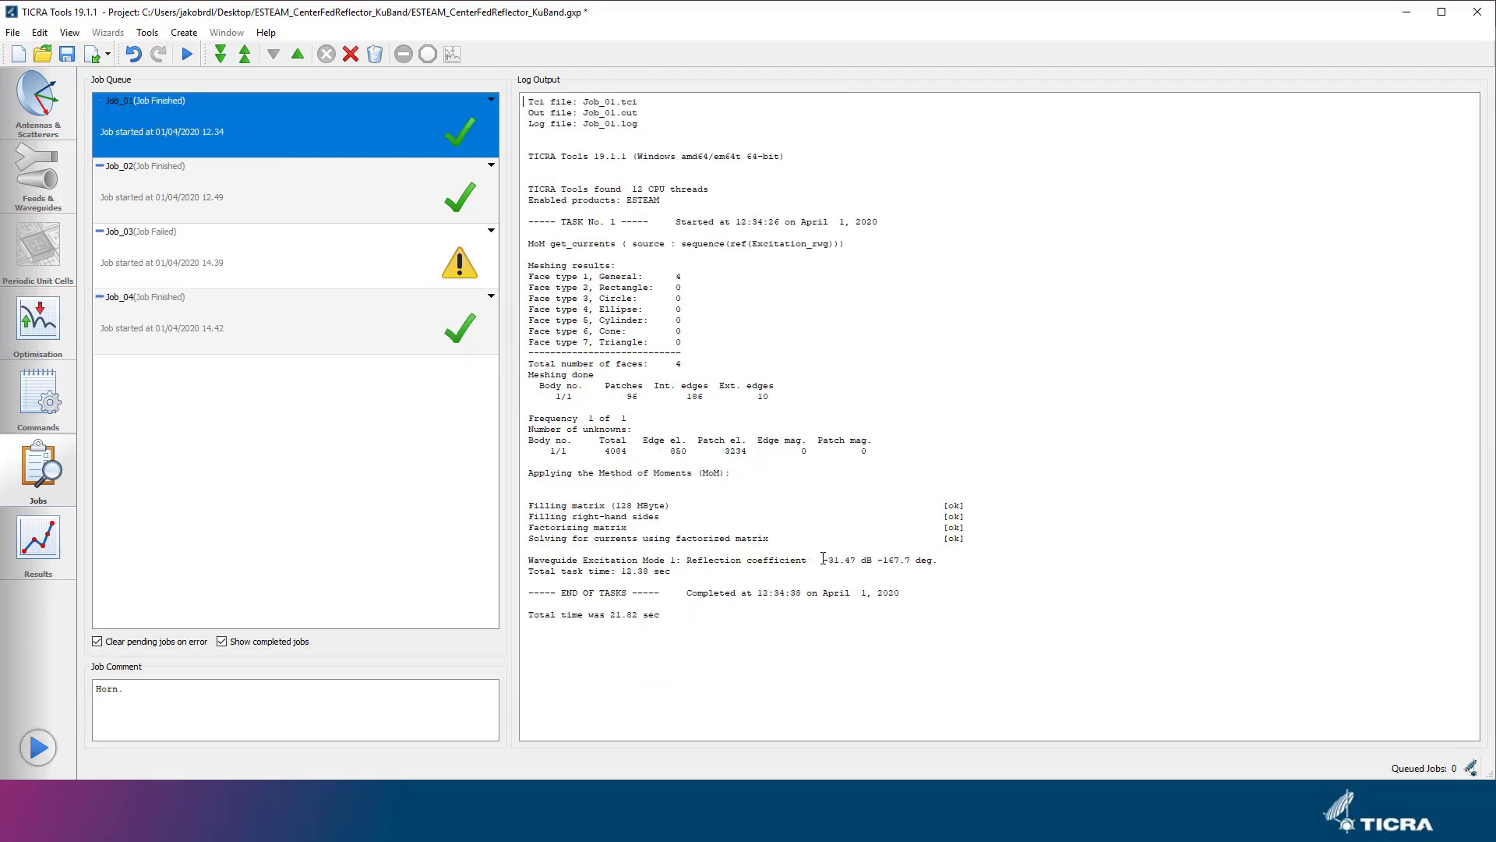
drag(823, 560, 855, 561)
Plot the E_co amplitude of Job_04's spherical cut at 0 and 90 deg on the existing Job_02 radiation pattern plot.
click(53, 556)
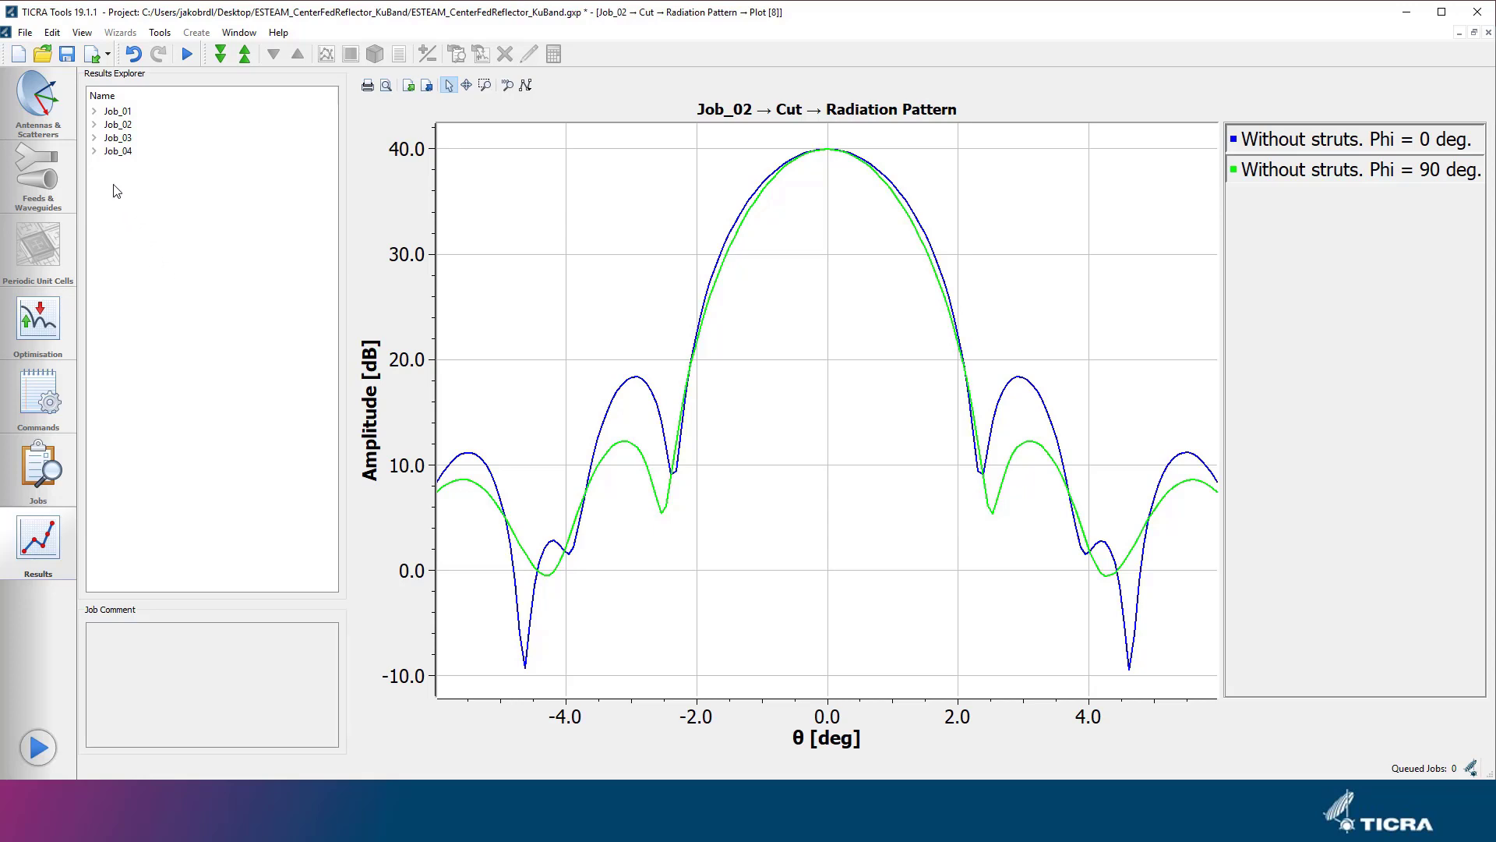
click(93, 152)
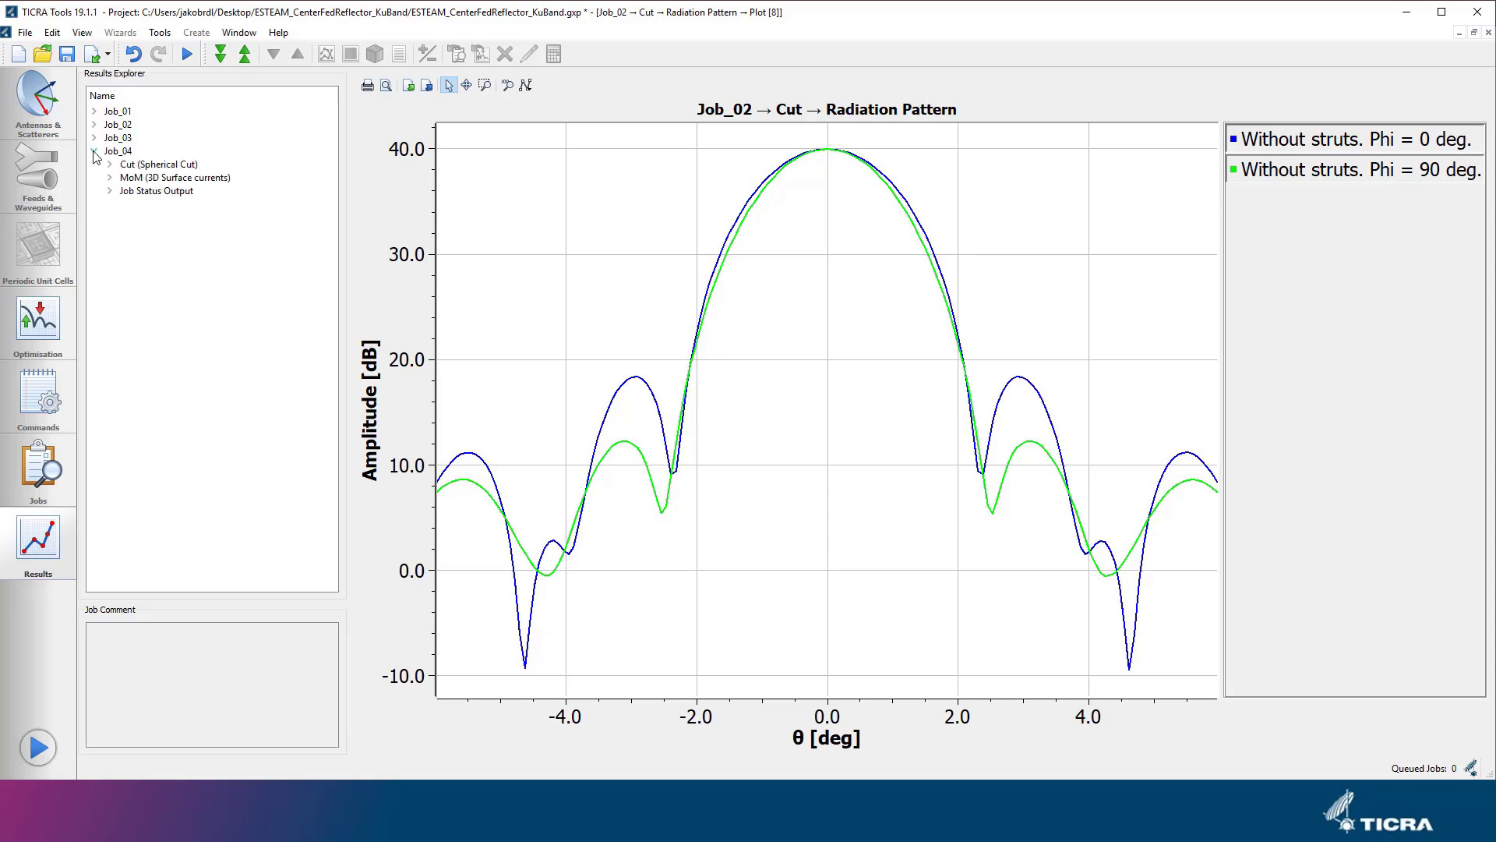
double_click(131, 166)
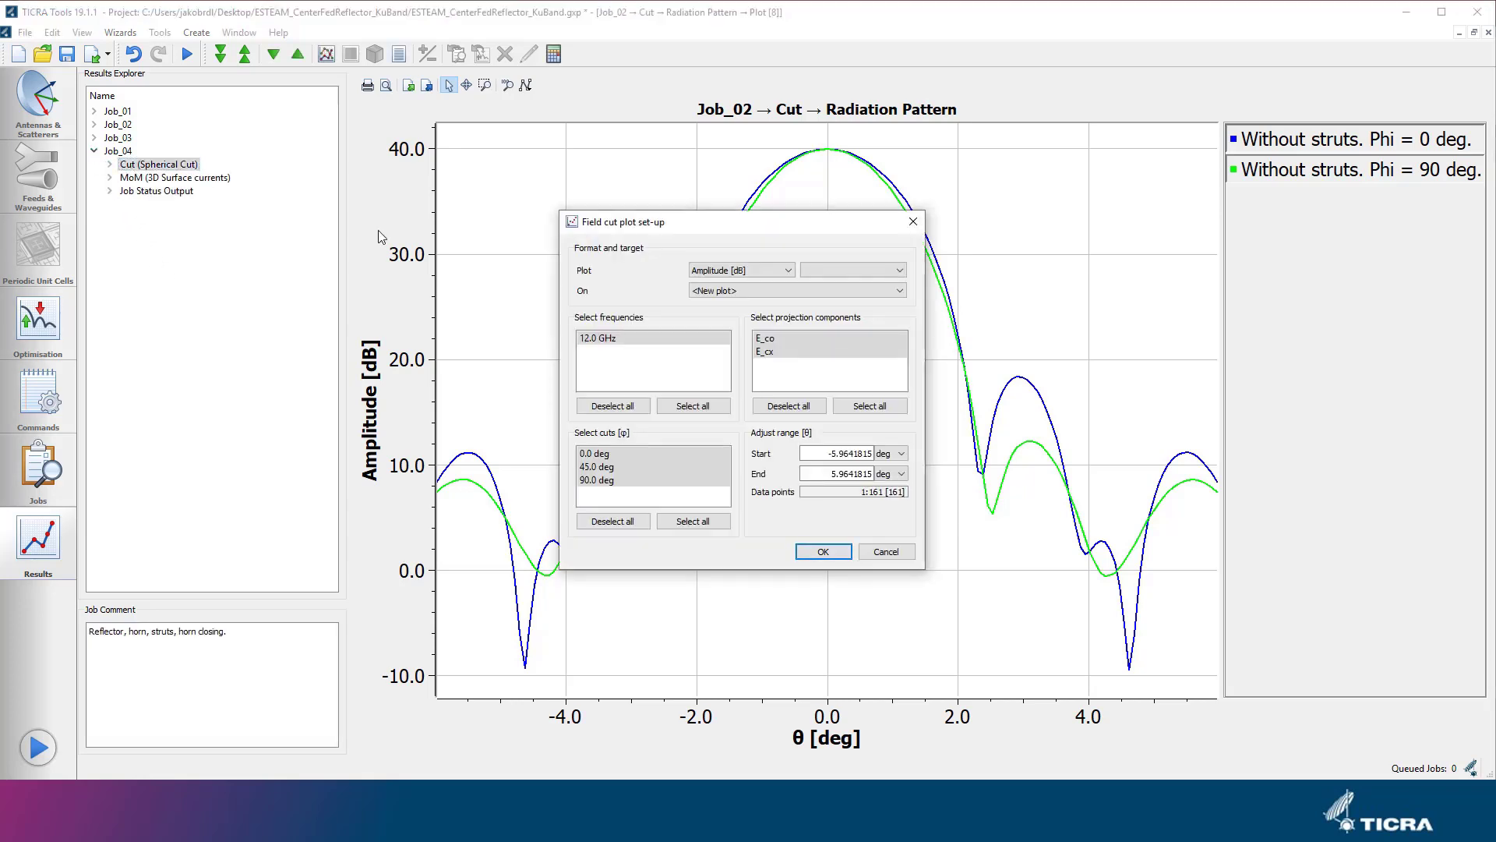
click(754, 291)
click(760, 315)
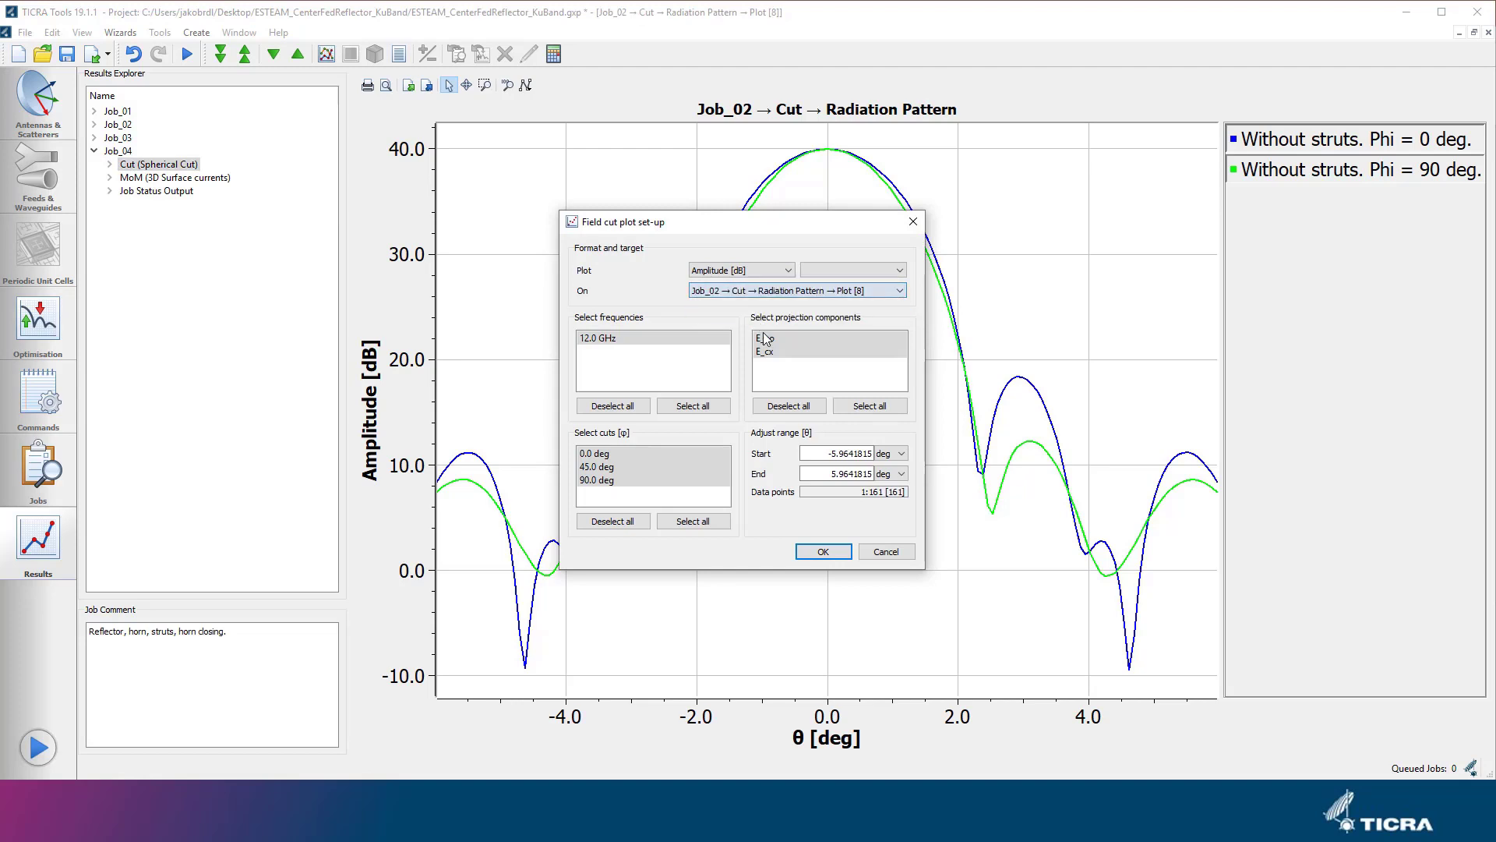
click(764, 337)
click(616, 453)
ctrl+click(615, 480)
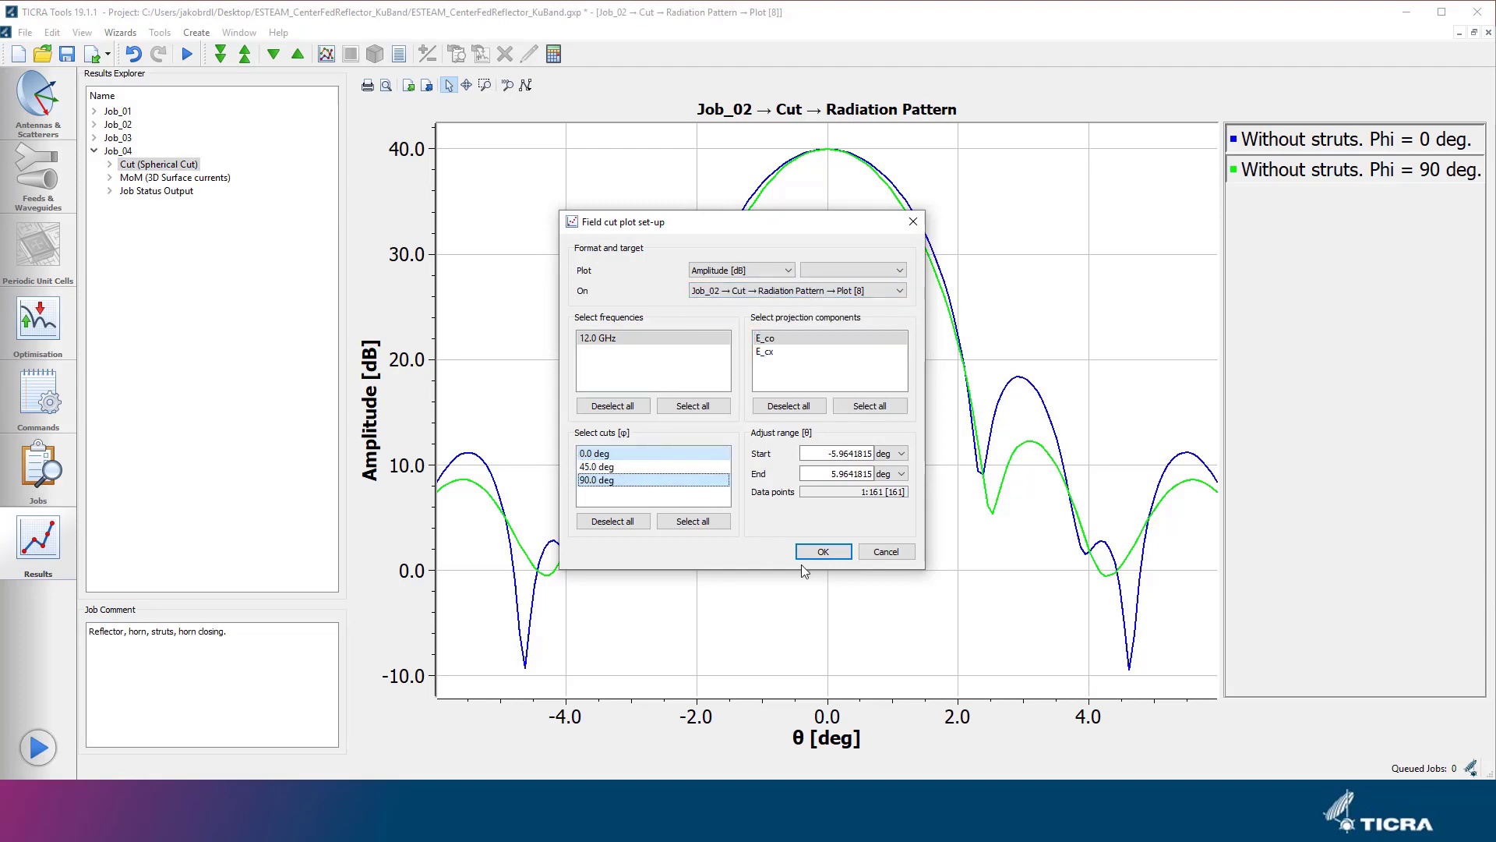
click(824, 553)
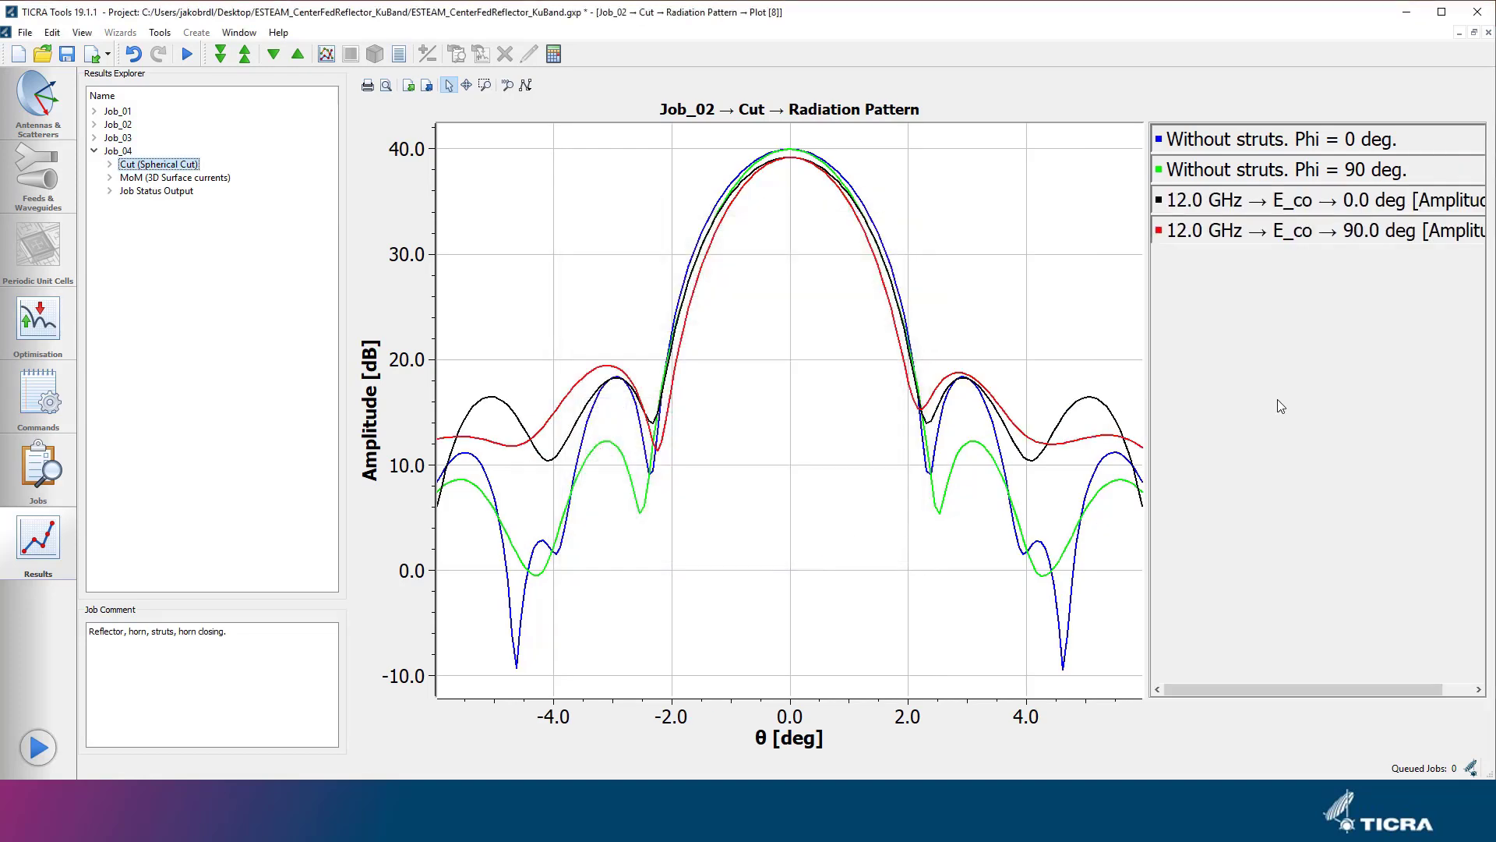
Rename the legend title of the new 0 deg curve to "With struts. Phi = 0 deg.", reusing the existing curve's title.
right_click(1258, 148)
click(1268, 158)
triple_click(778, 276)
click(955, 221)
right_click(1198, 201)
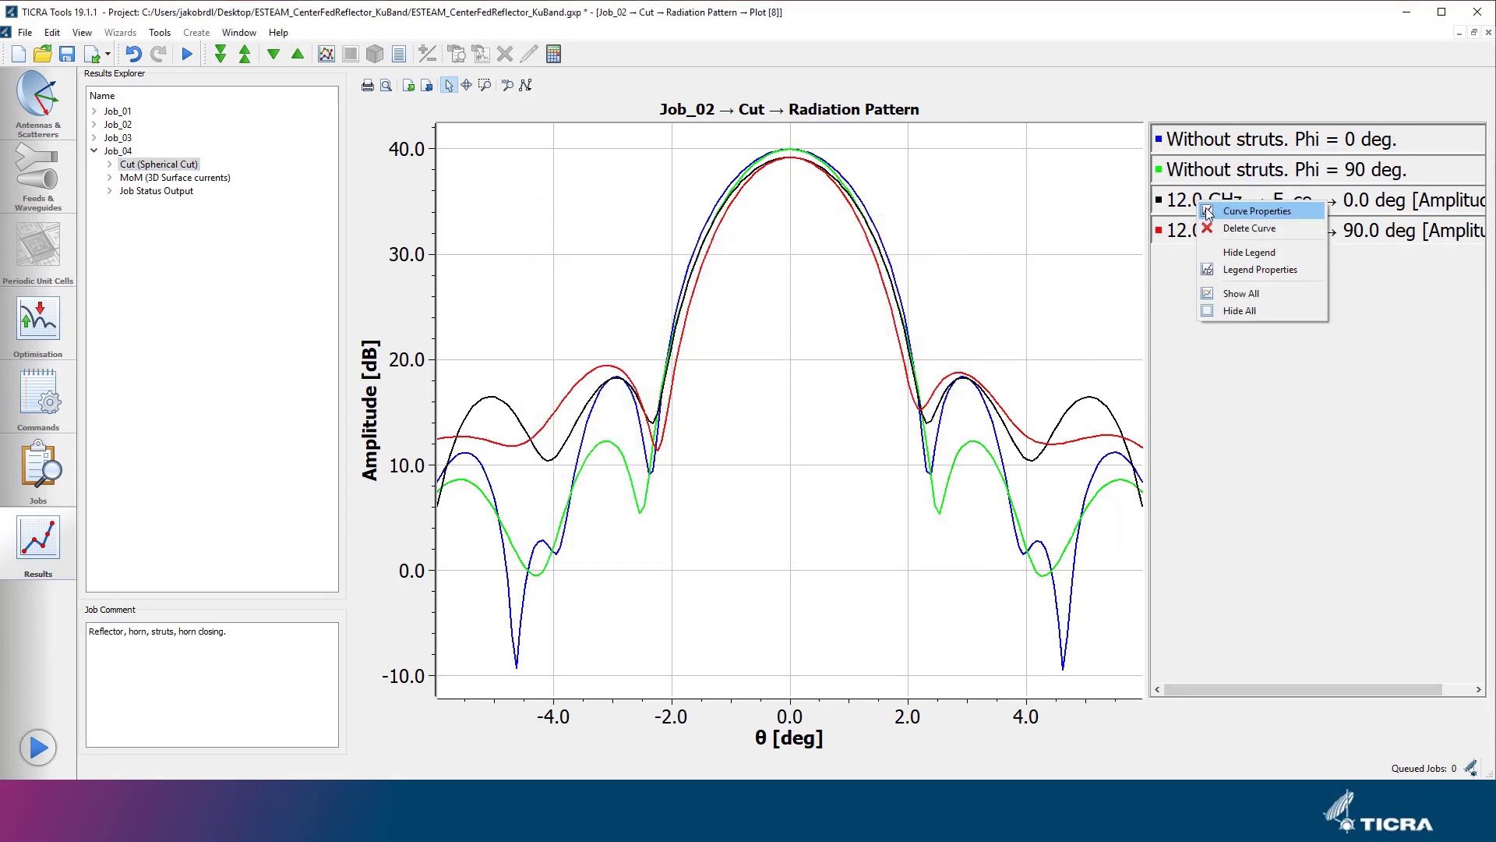
click(1257, 211)
key(ctrl+v)
key(Delete)
key(Delete)
key(Delete)
click(852, 552)
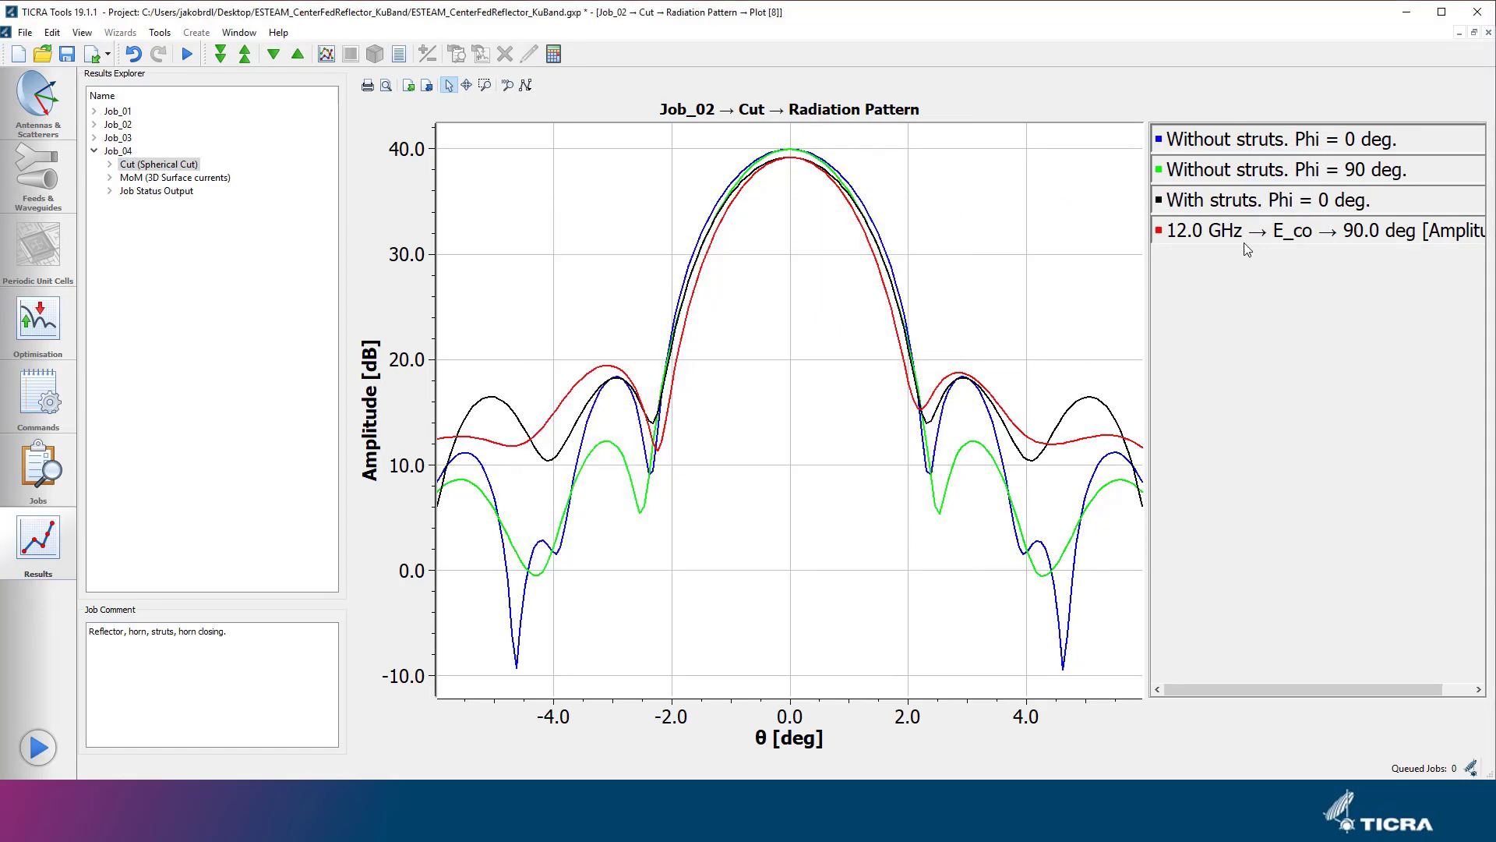
Rename the legend title of the new 90 deg curve to "With struts. Phi = 90 deg.".
right_click(1234, 232)
click(1286, 286)
key(ctrl+v)
key(Left)
key(Left)
key(Left)
key(Left)
key(Left)
key(Left)
key(Left)
key(Left)
key(Left)
key(Left)
key(Left)
key(Left)
key(Left)
key(Left)
key(Left)
key(Left)
key(Left)
key(Left)
key(Left)
key(Left)
key(Delete)
key(Delete)
key(Delete)
key(Right)
key(Right)
key(Right)
key(Right)
key(Right)
key(Right)
key(Right)
key(Right)
key(Right)
key(Right)
key(Right)
key(Right)
key(Right)
key(Right)
key(Right)
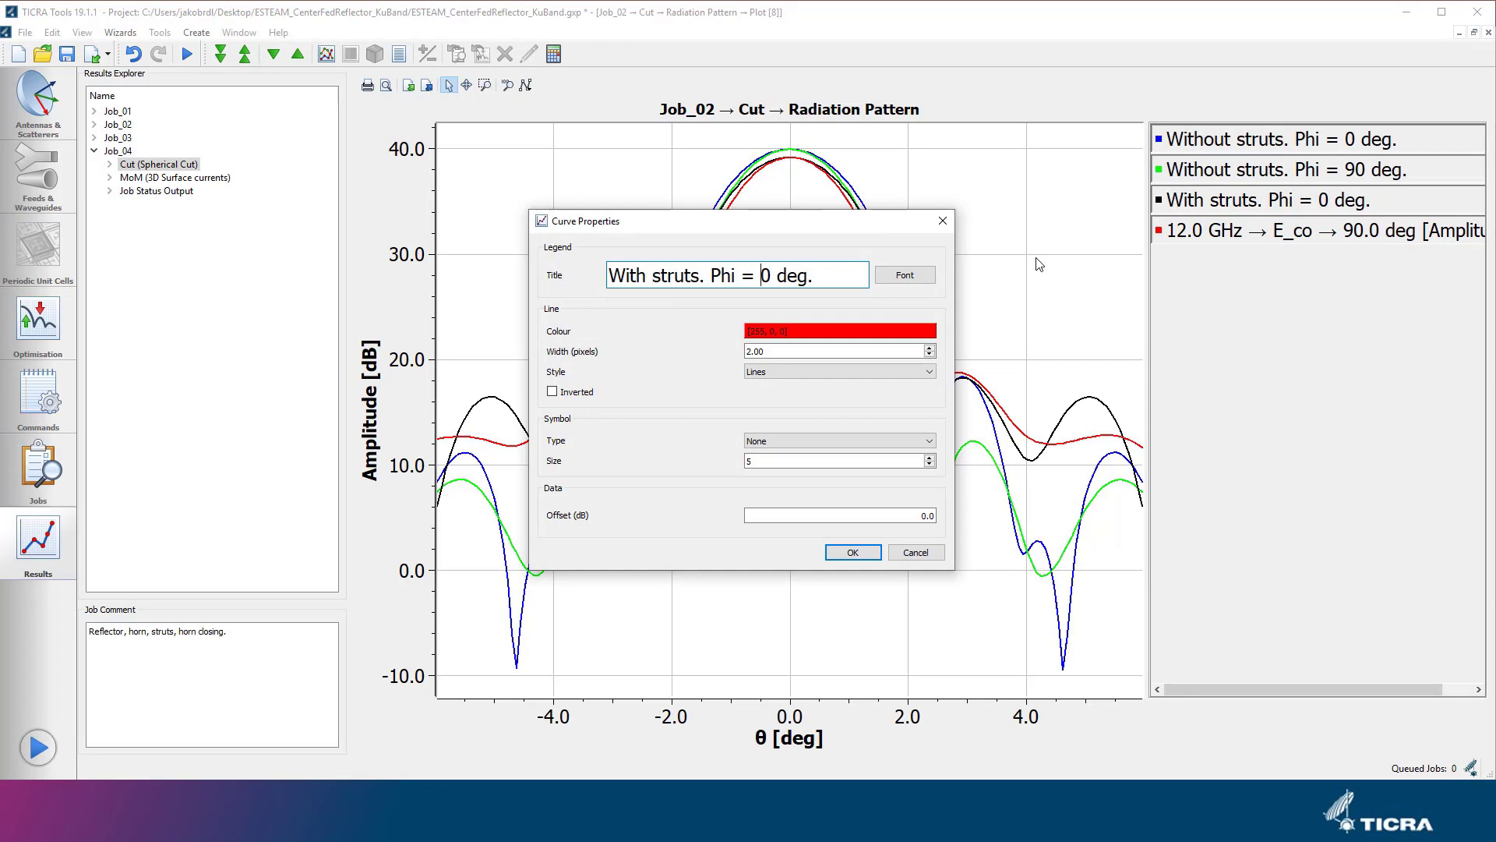
text(9)
click(871, 553)
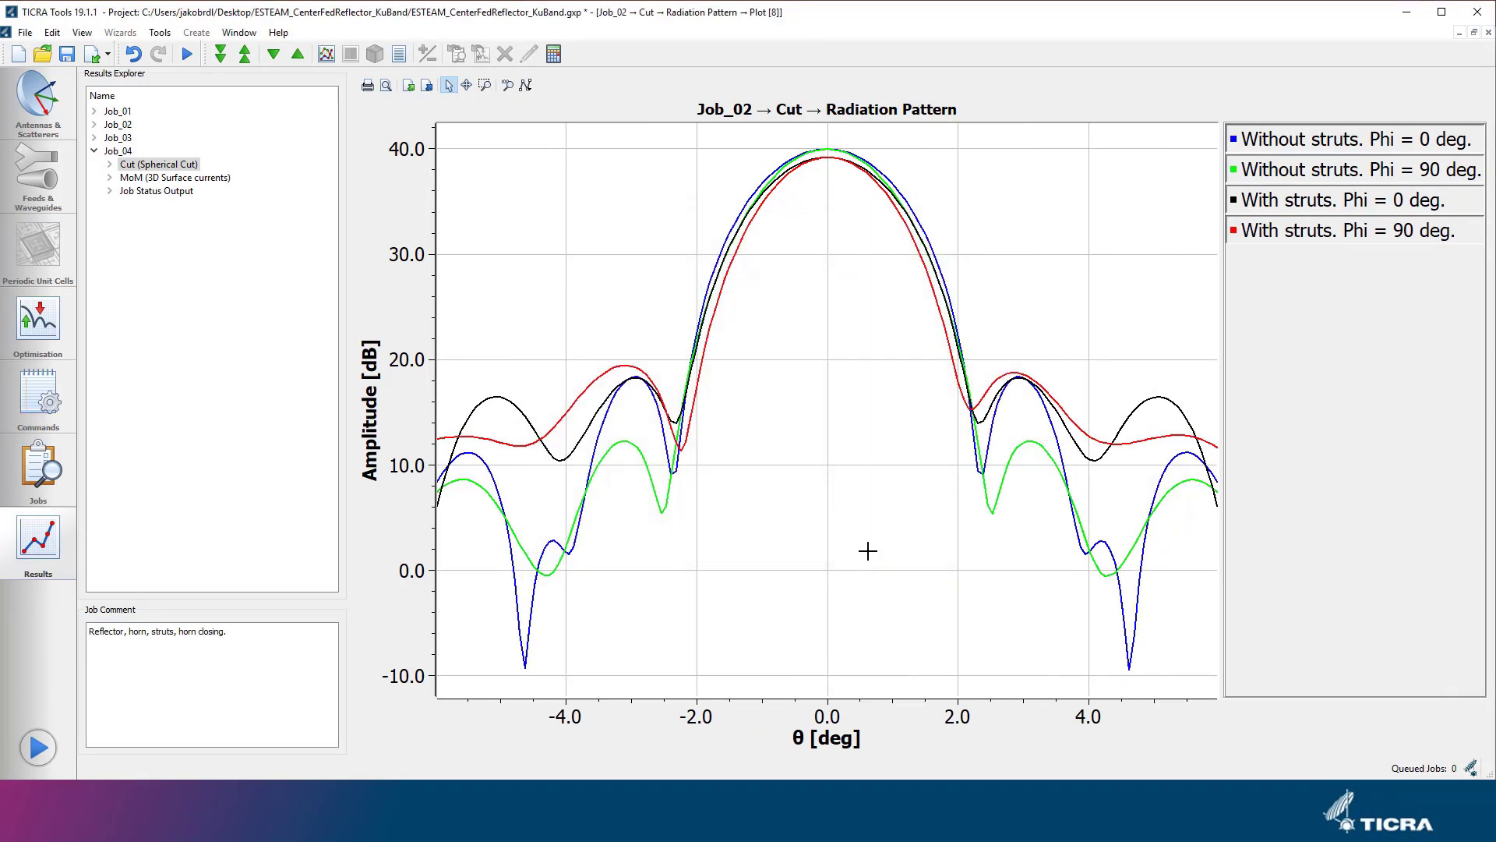
Show the curve peaks on the radiation pattern plot and compare the main-beam peaks with and without struts up close.
right_click(867, 551)
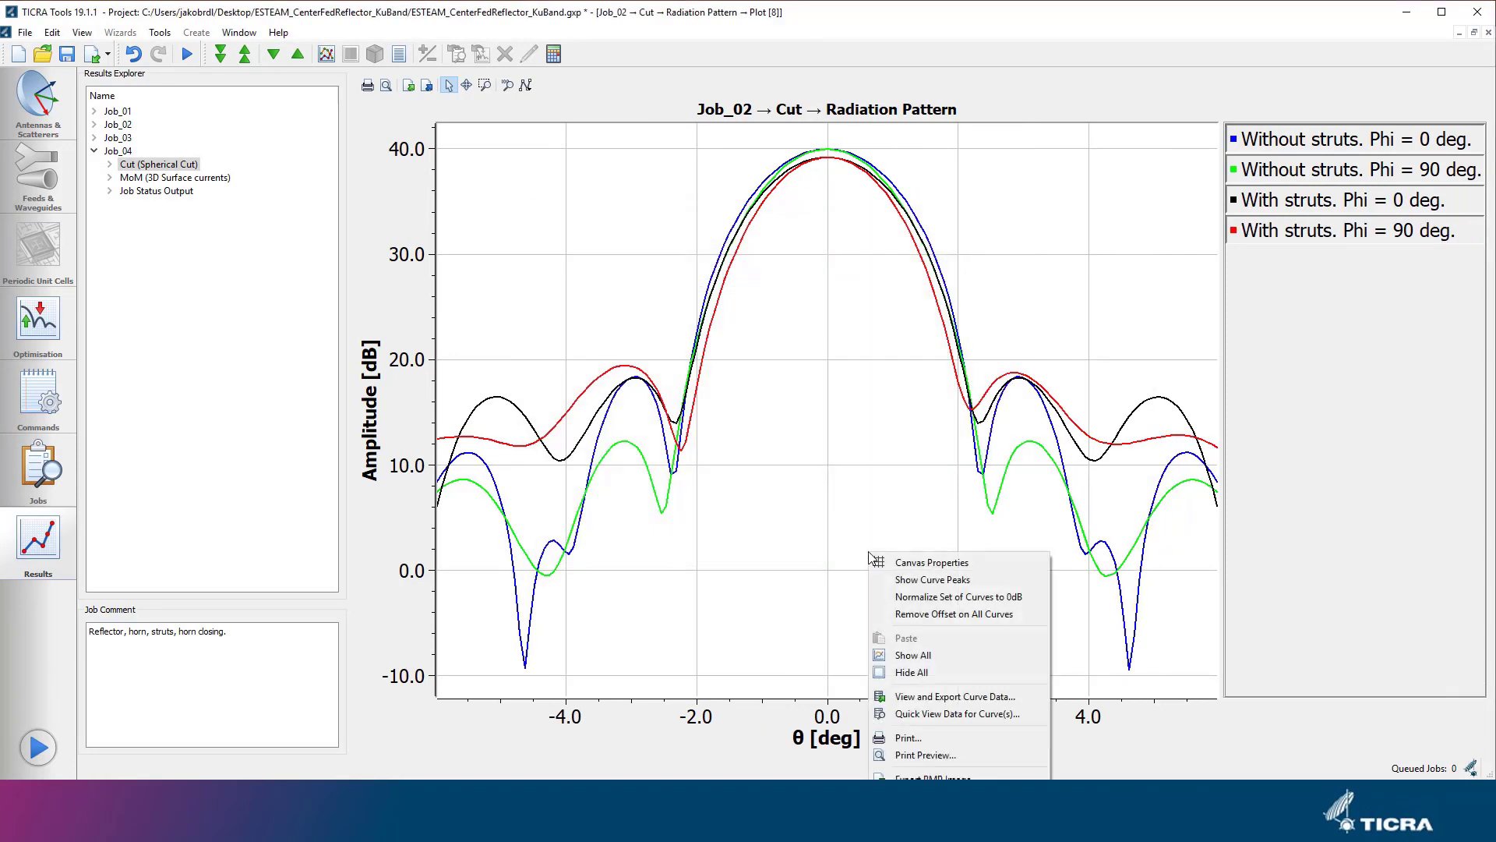
click(877, 576)
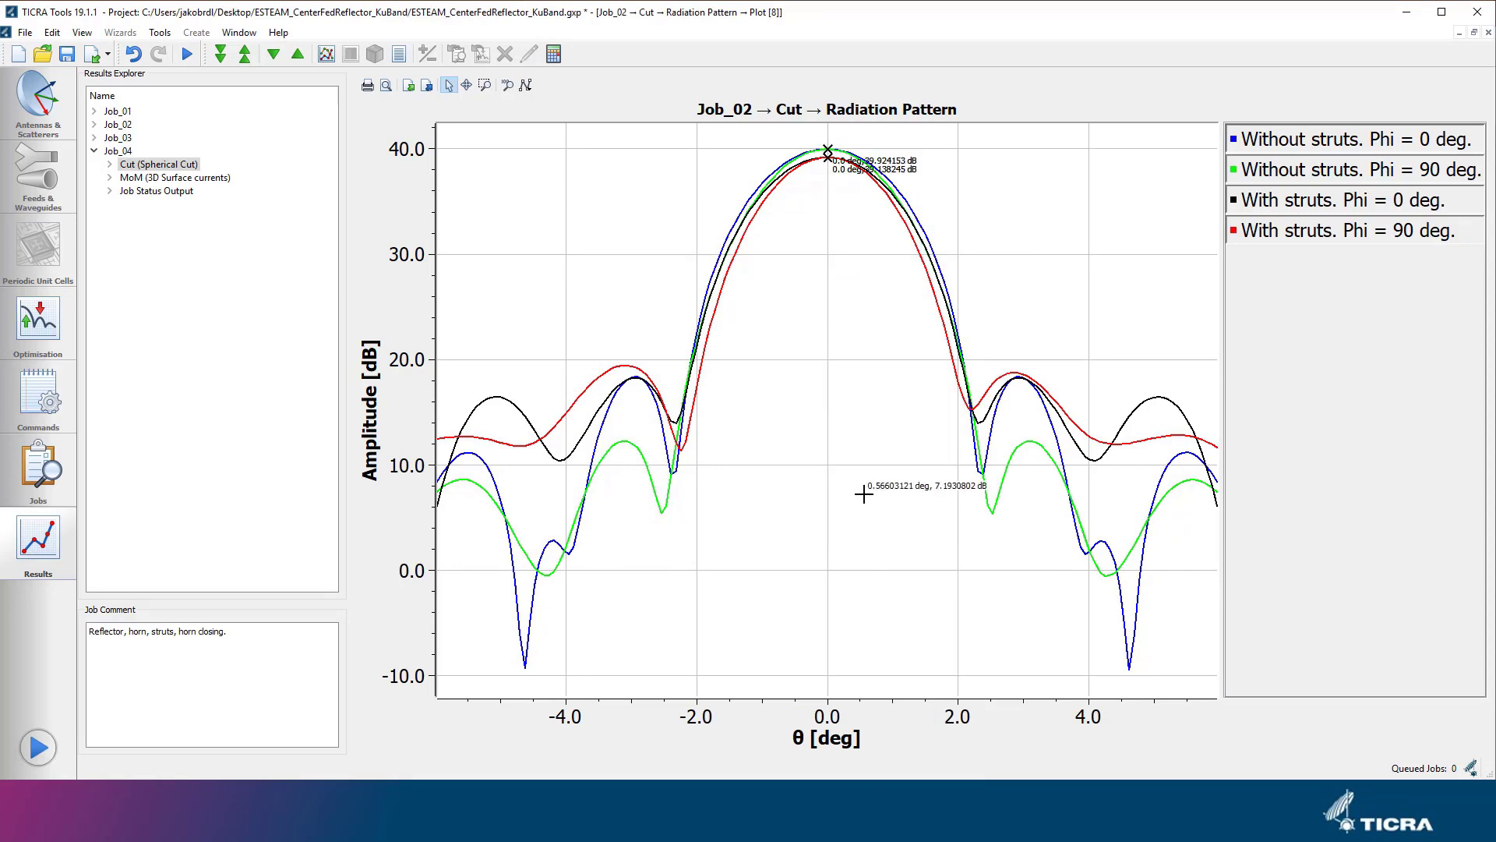
click(485, 85)
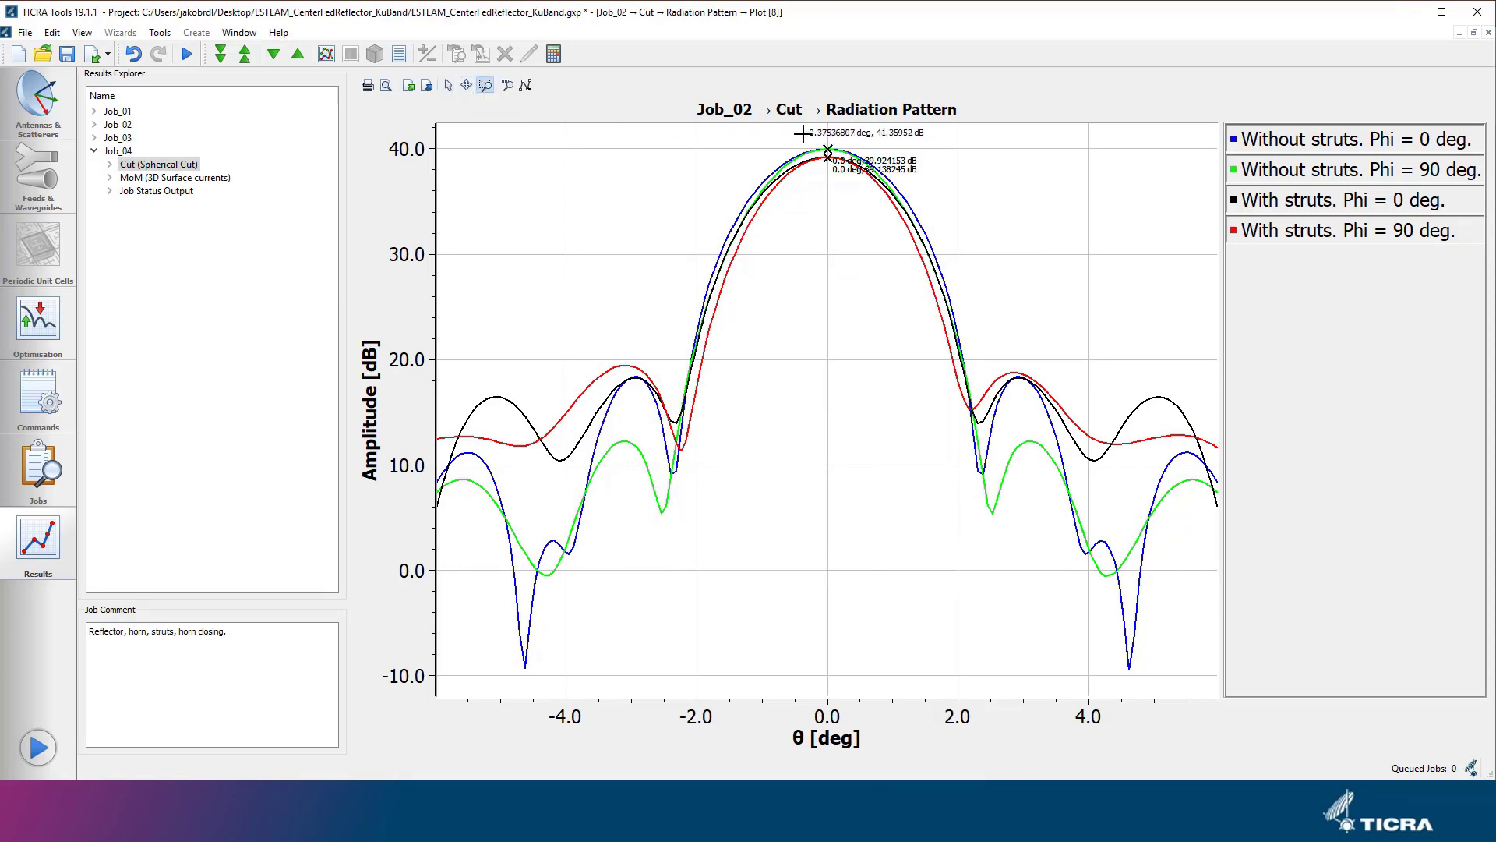
drag(803, 134, 879, 193)
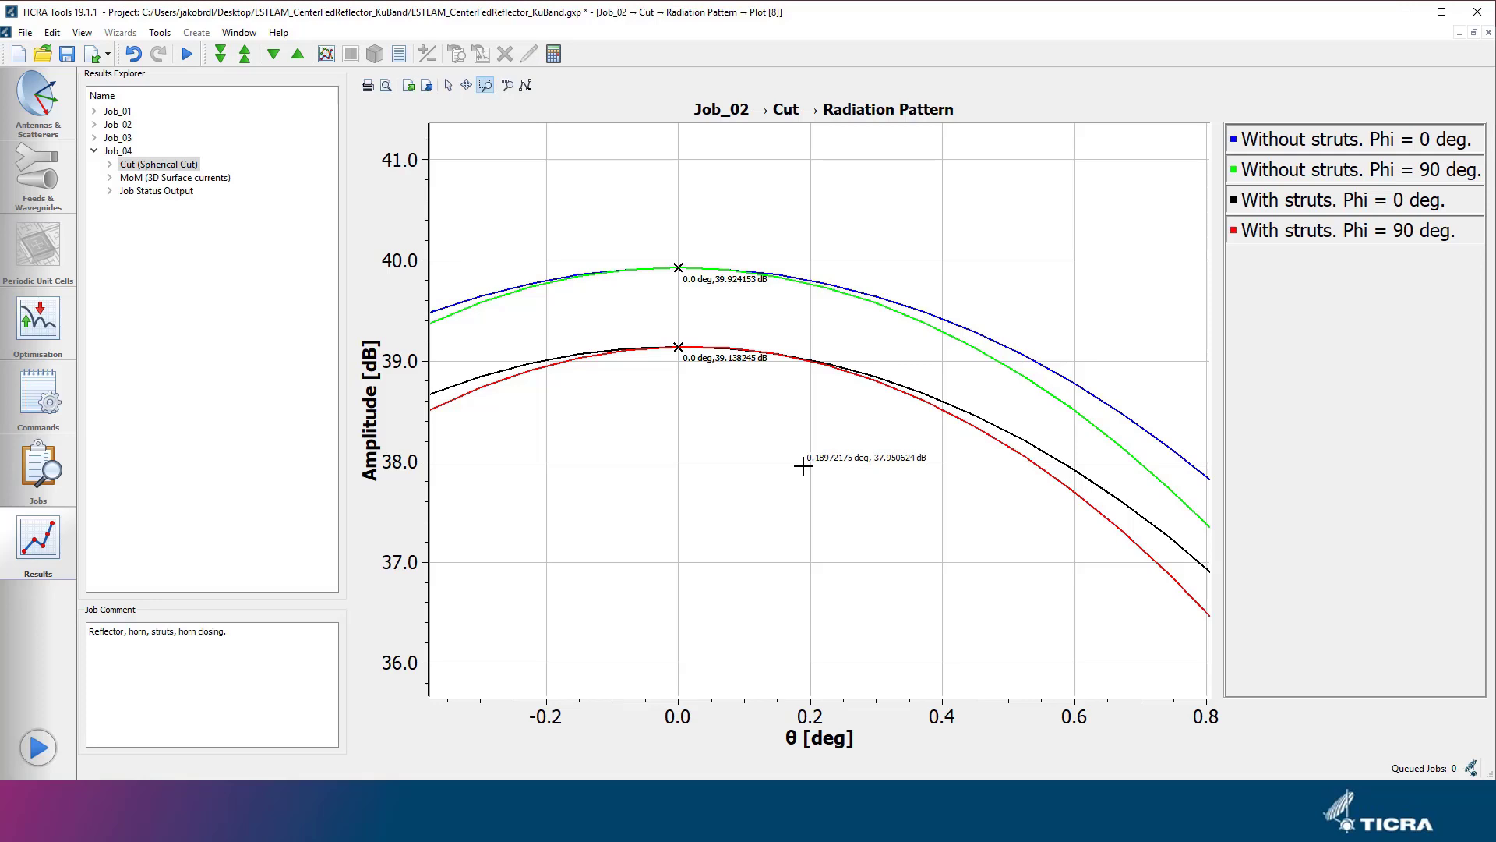
click(508, 85)
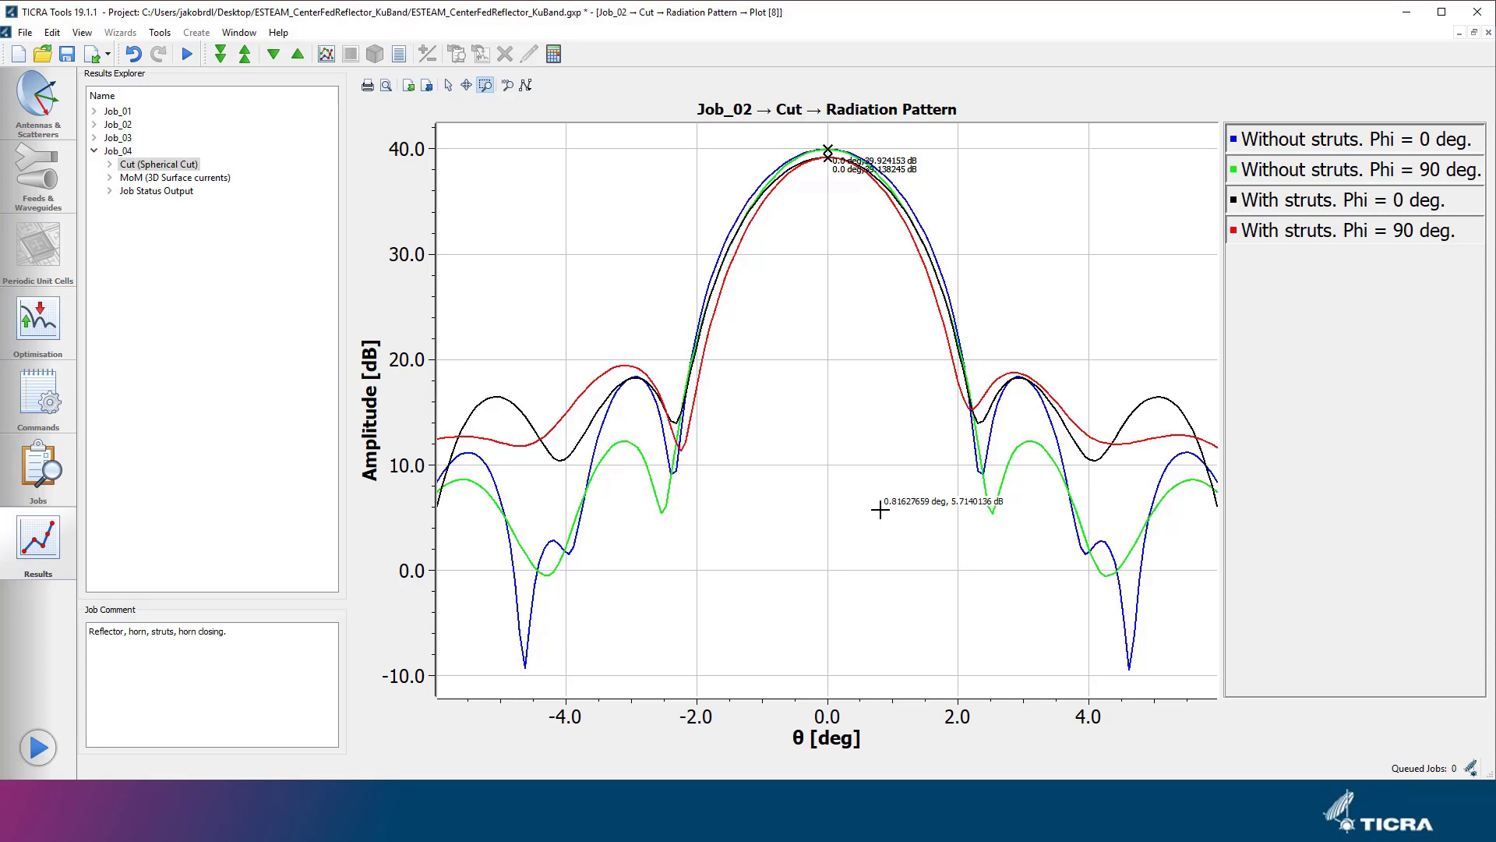
Return to the antenna and scatterer geometry with its 3D view.
click(56, 122)
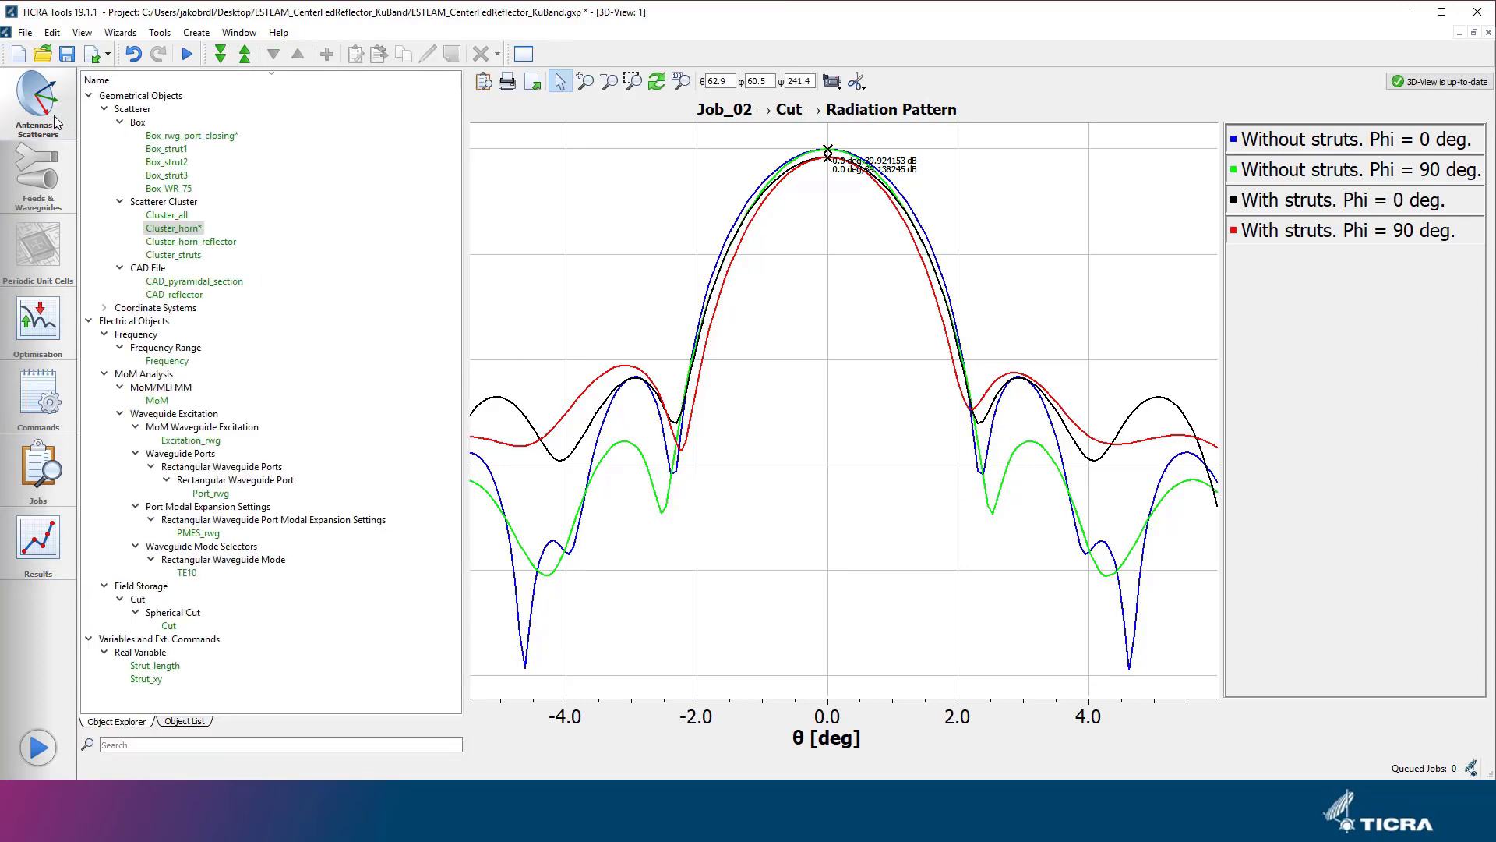